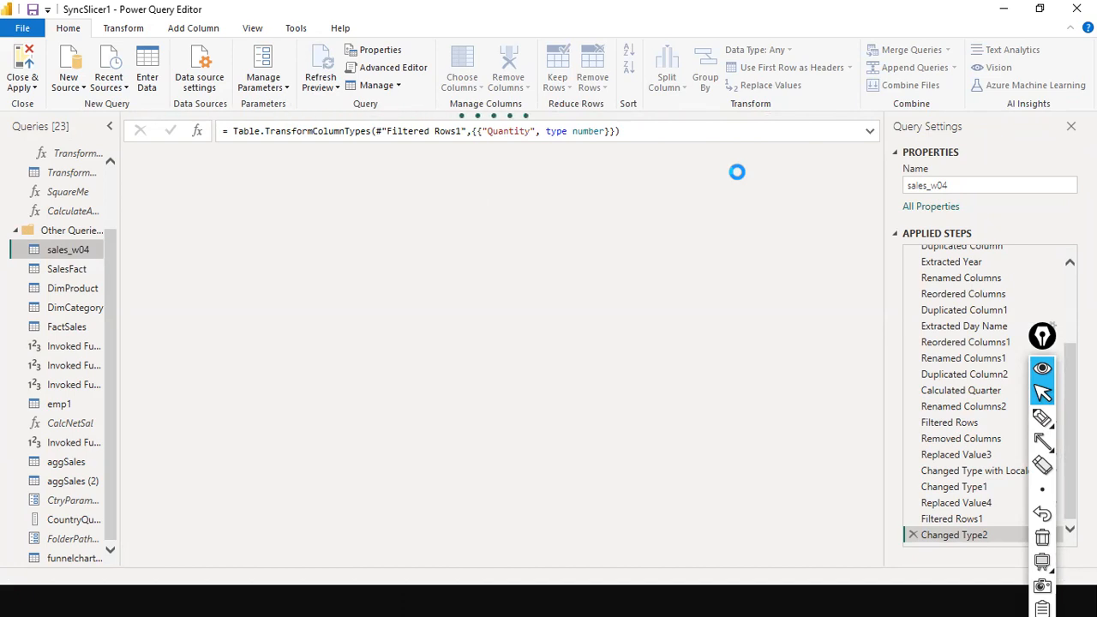
Start a Group By on the sales_w04 query with Region as the grouping column
left_click(112, 30)
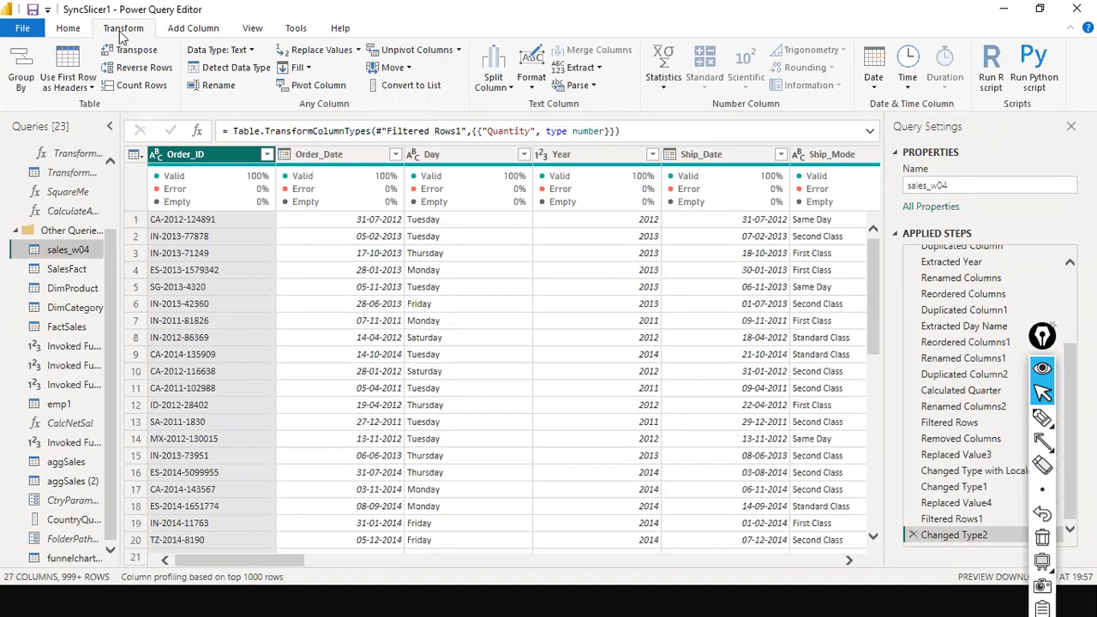
left_click(19, 86)
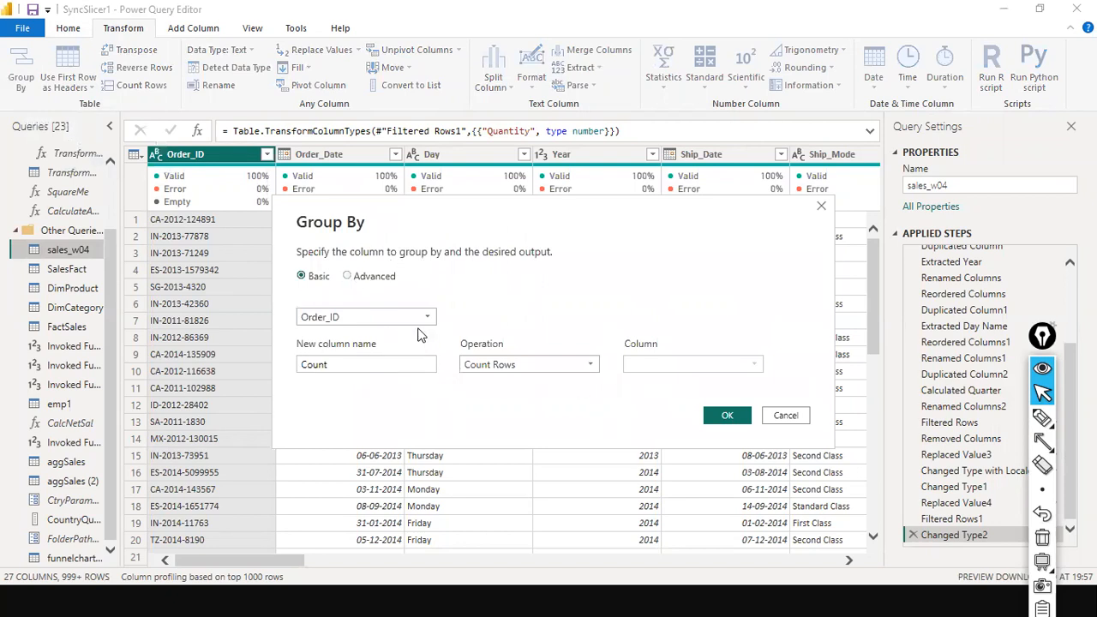
left_click(426, 319)
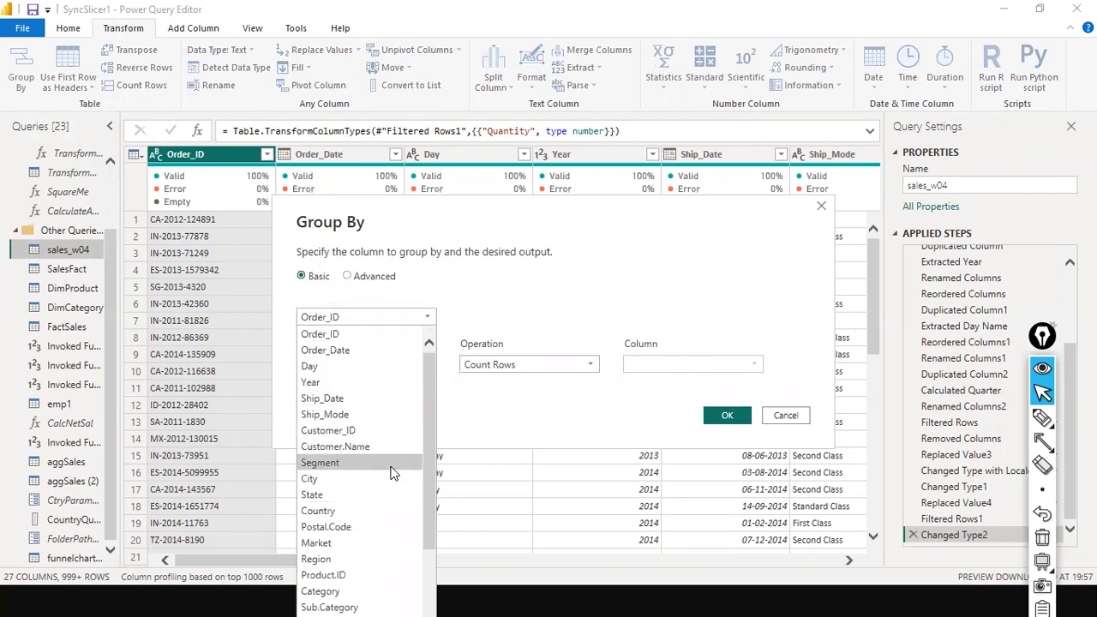
scroll(392, 474, "down", 2)
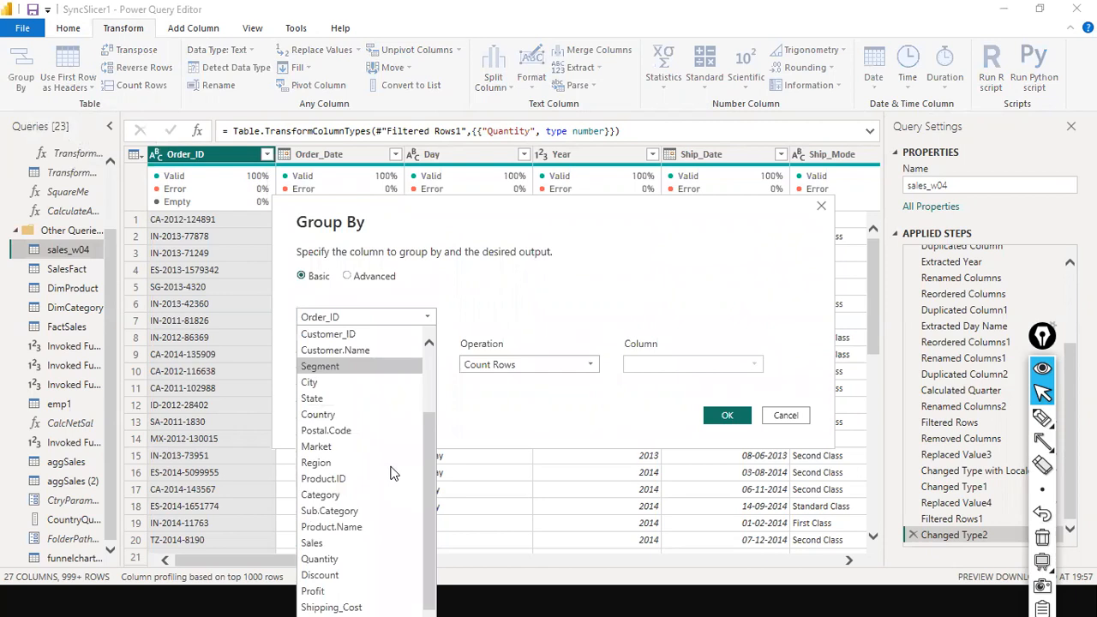
left_click(342, 464)
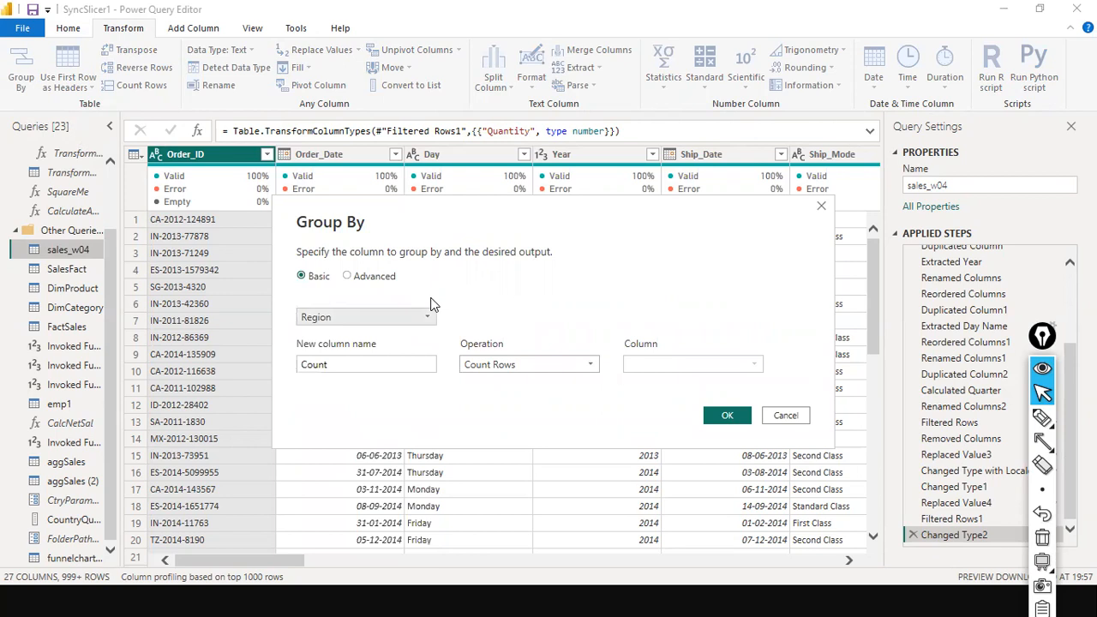
Define the aggregation as a new column named Total Sales that uses the Sum operation on the Sales column
left_click(577, 364)
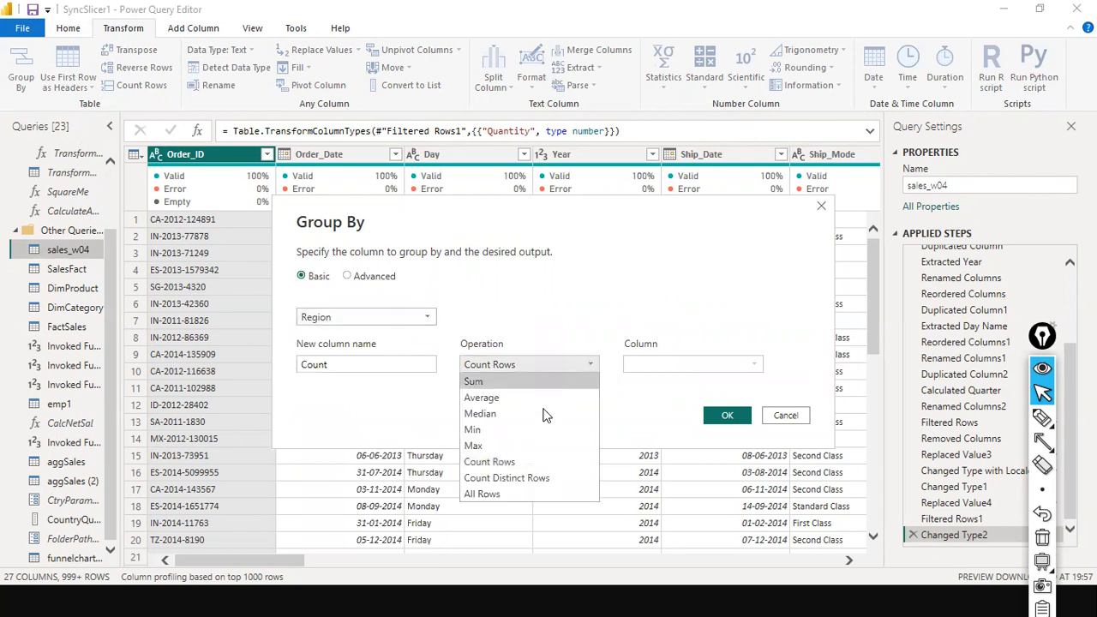
left_click(549, 334)
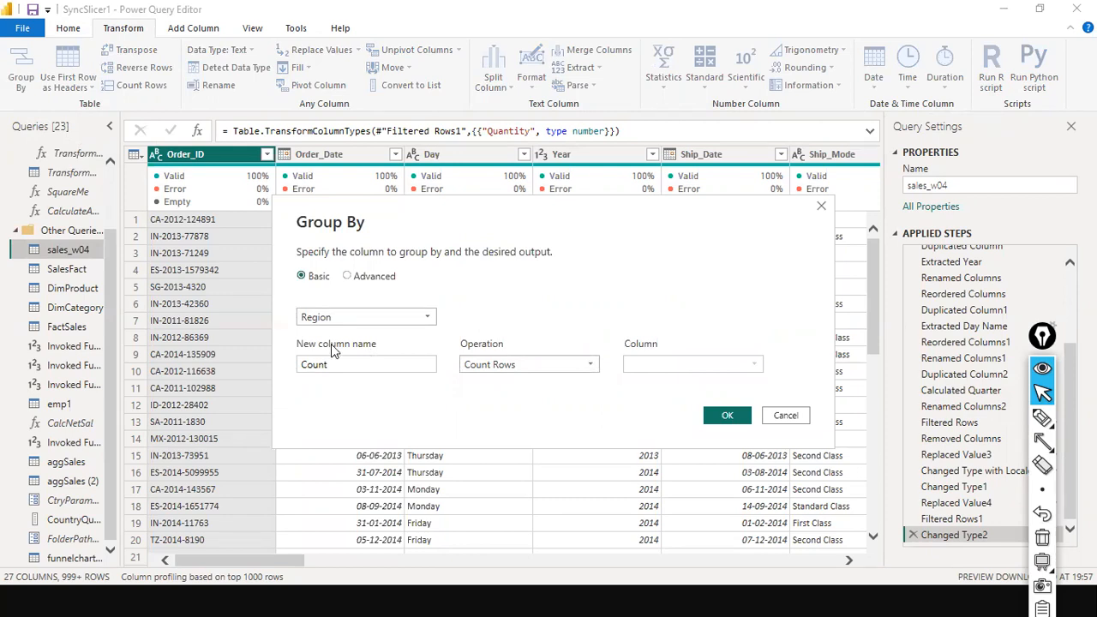
double_click(349, 371)
type("Total Sales")
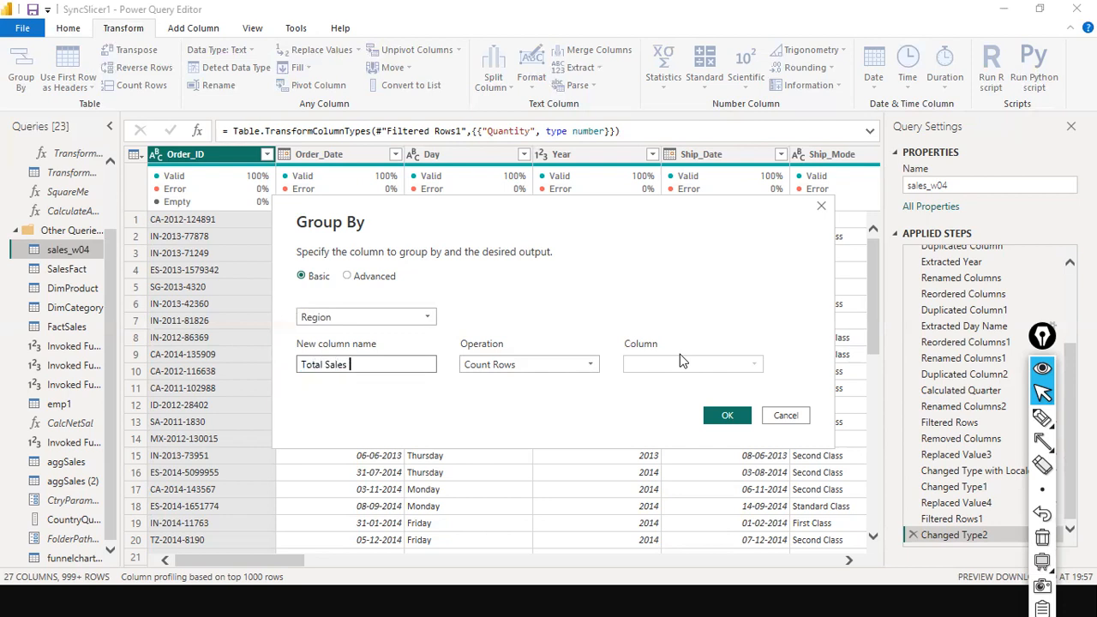
key("Tab")
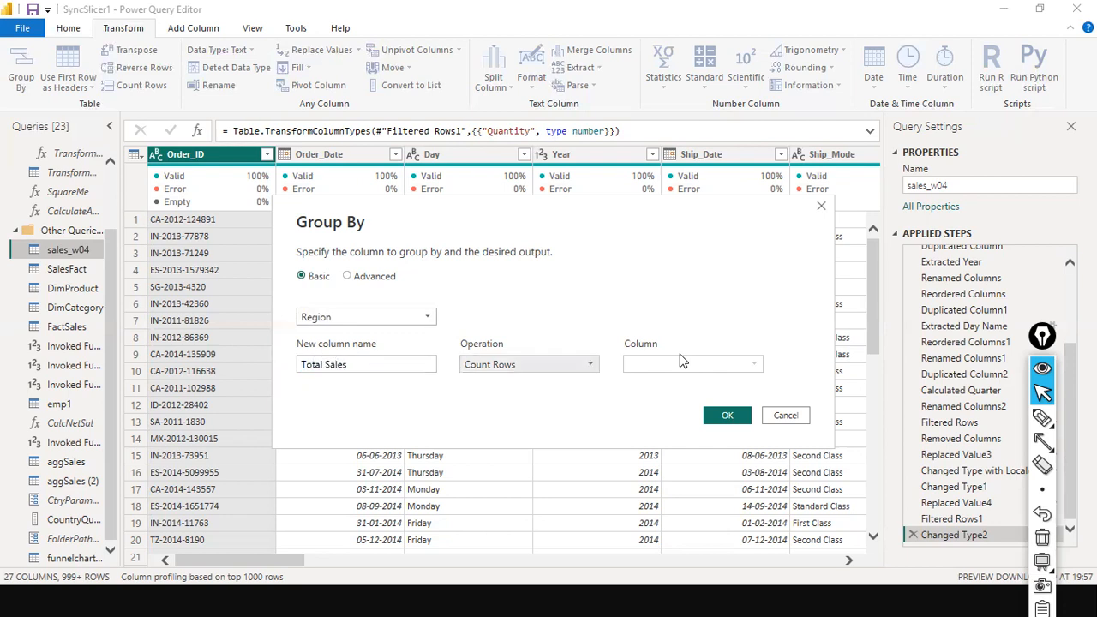
left_click(570, 370)
left_click(549, 385)
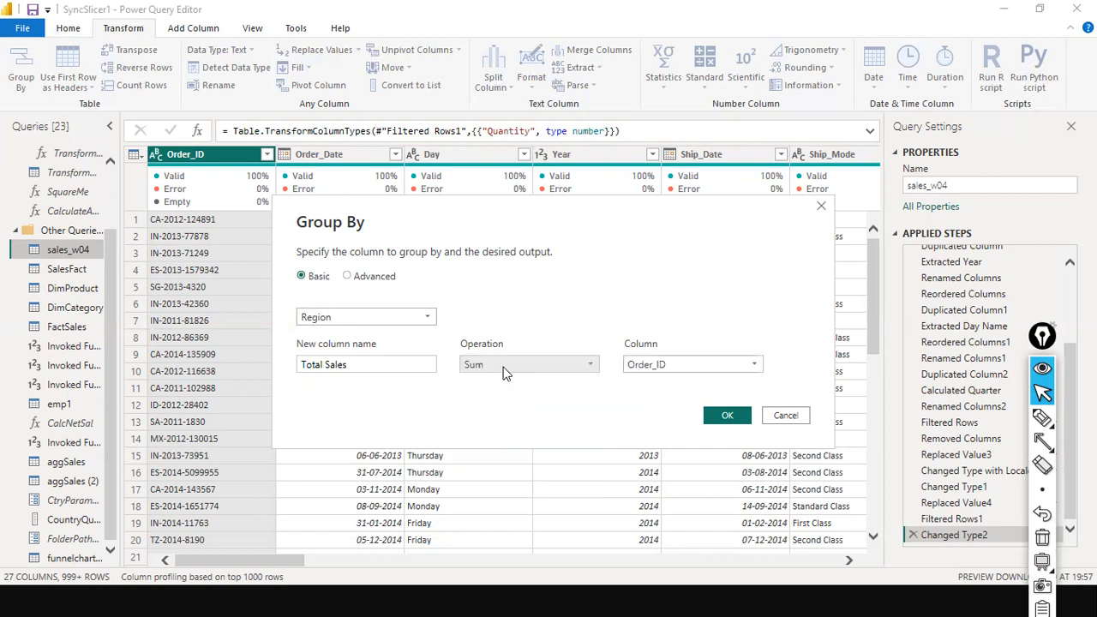
left_click(758, 371)
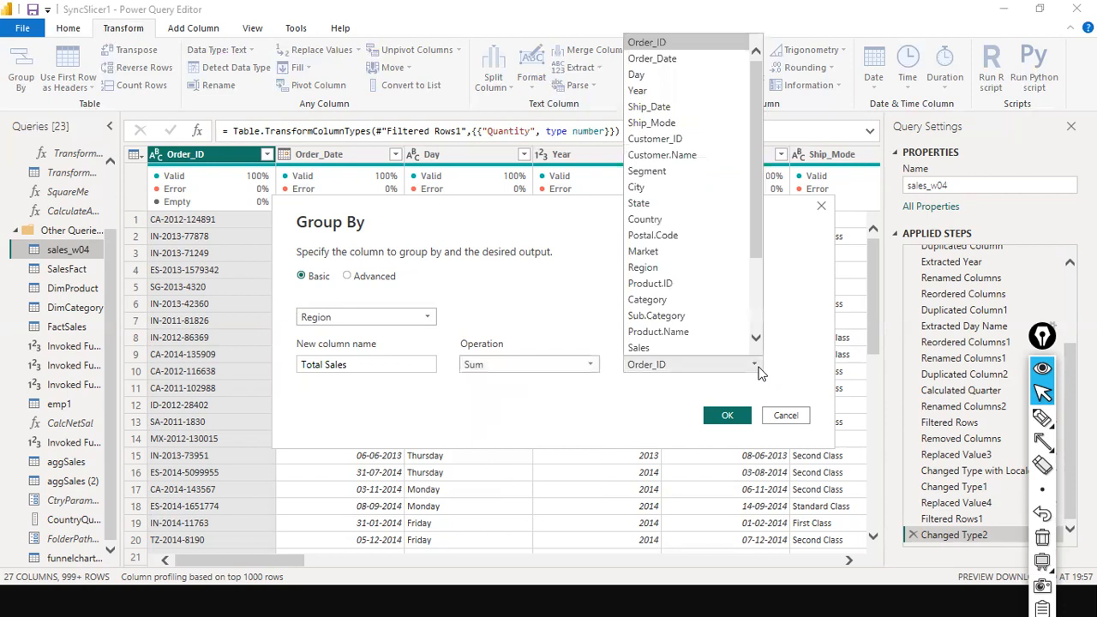
left_click(667, 347)
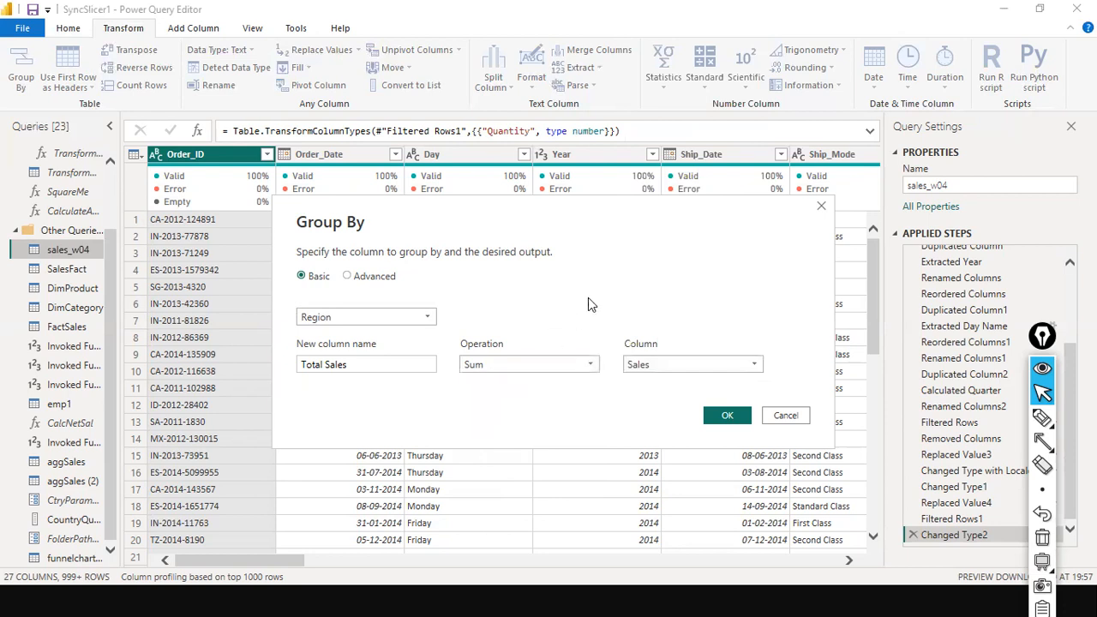
mouse_move(681, 228)
left_mouse_down()
mouse_move(613, 261)
mouse_move(439, 312)
left_mouse_up()
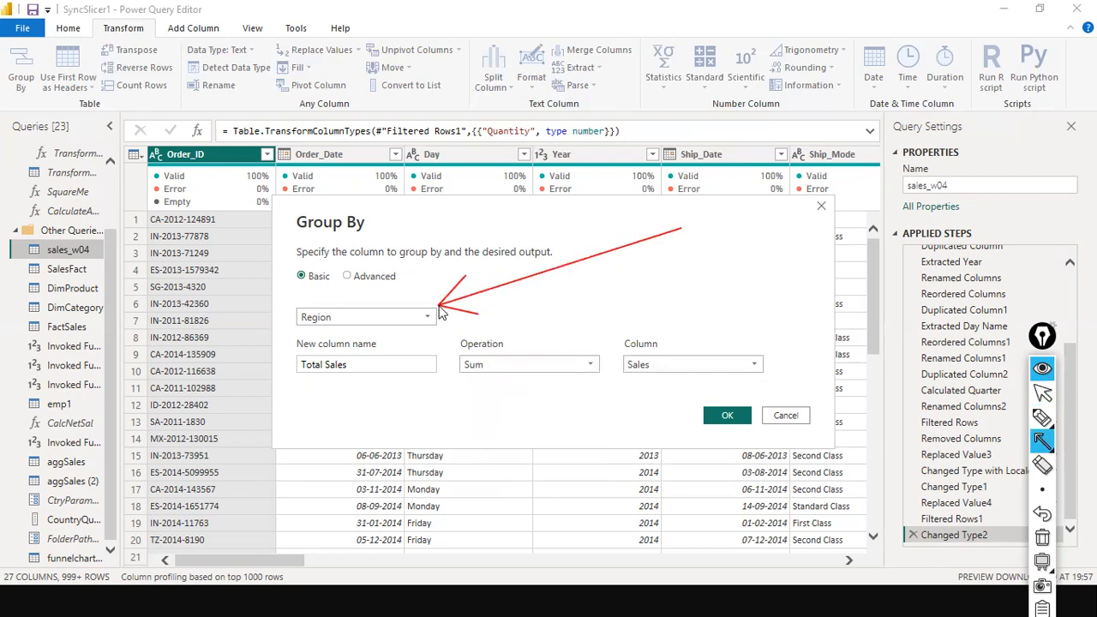
left_click_drag(575, 437, 645, 377)
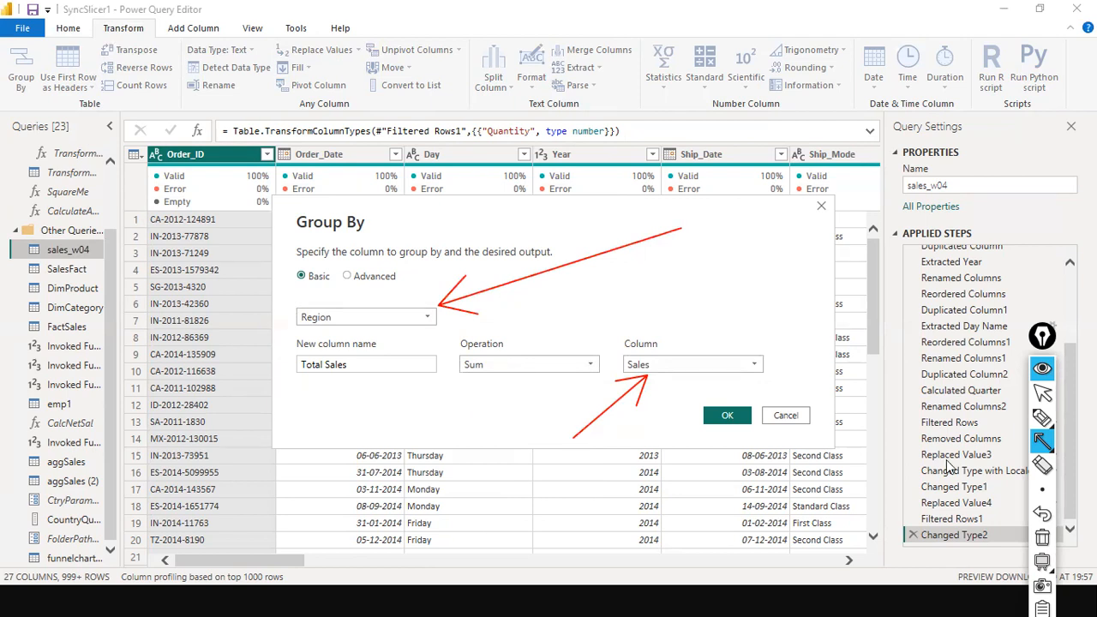
key("ctrl+shift+7")
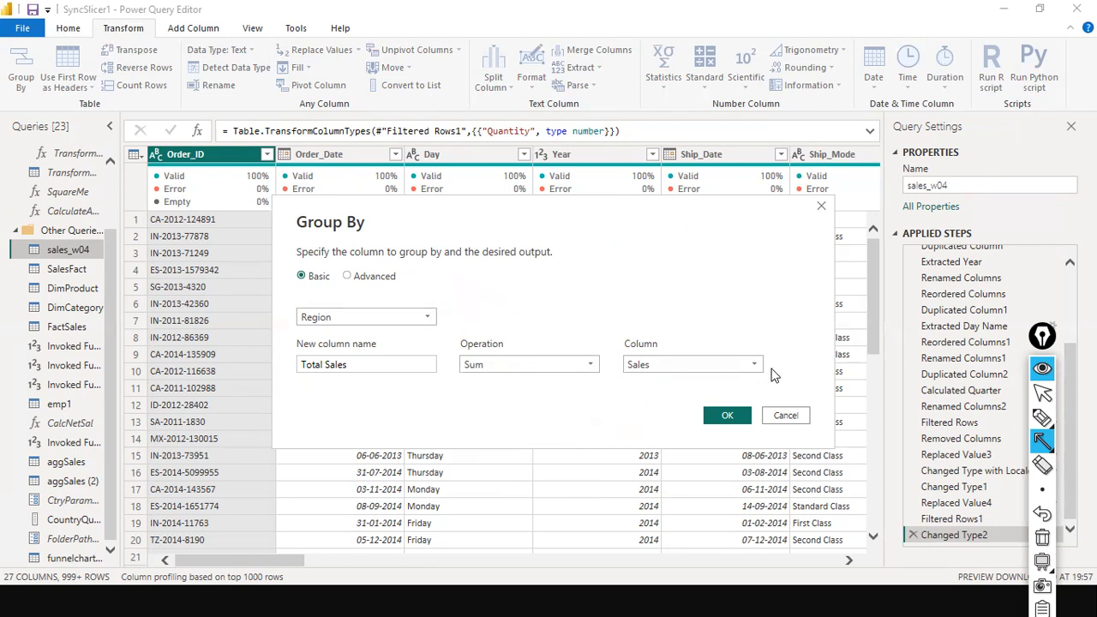
key("ctrl+shift+2")
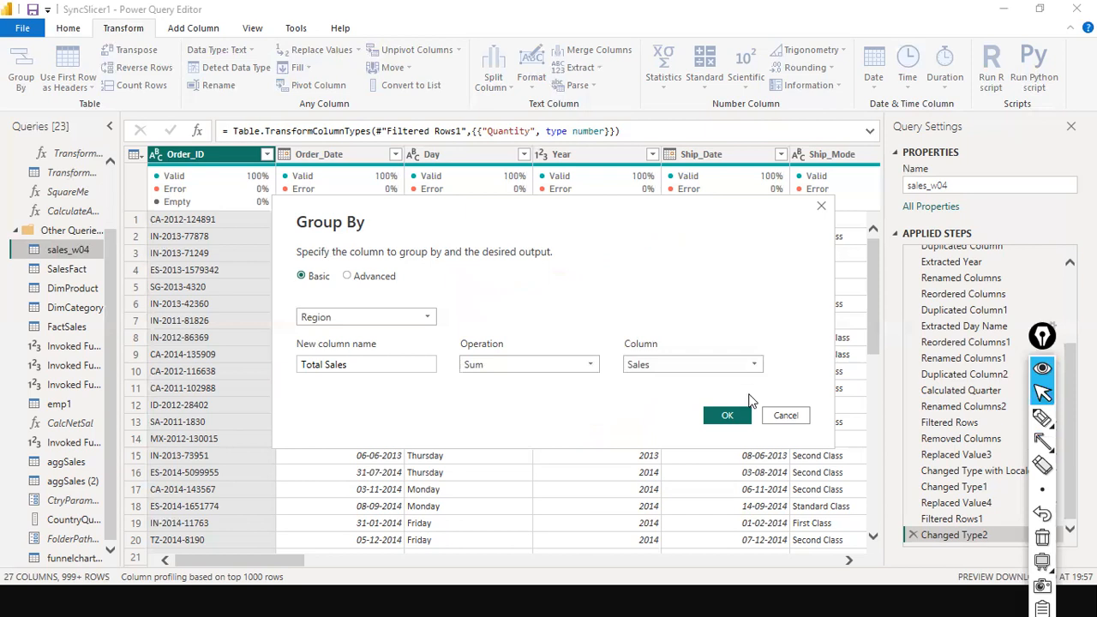
Apply the configured grouping to the sales_w04 query
left_click(727, 415)
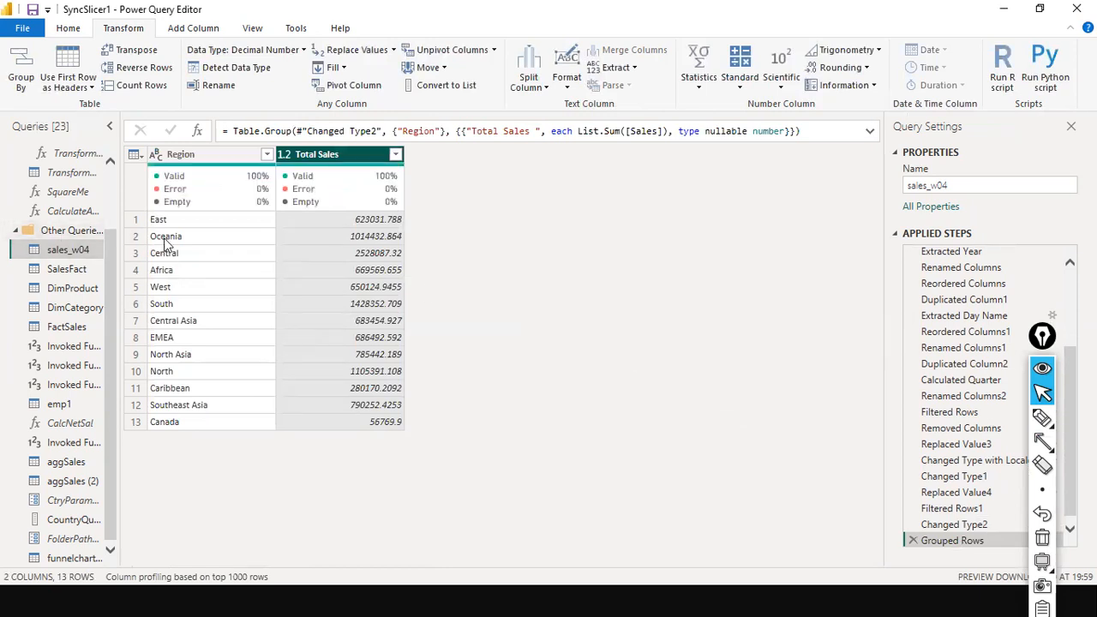
Return to the Changed Type2 applied step and filter its Region column to keep only North
left_click(953, 524)
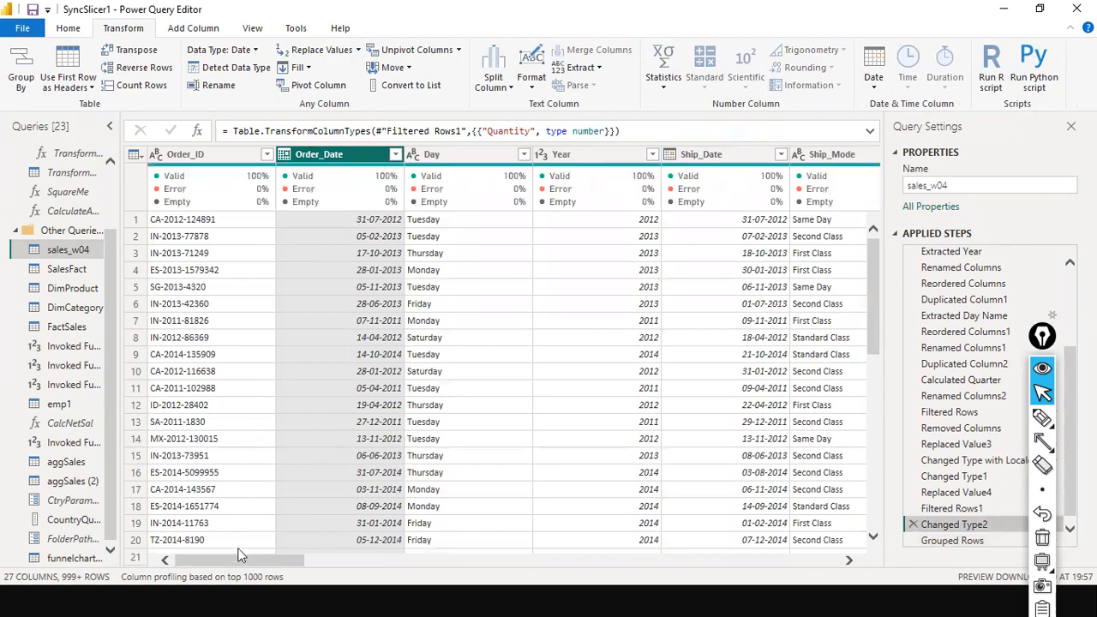
left_click_drag(265, 563, 814, 574)
left_click_drag(727, 571, 561, 561)
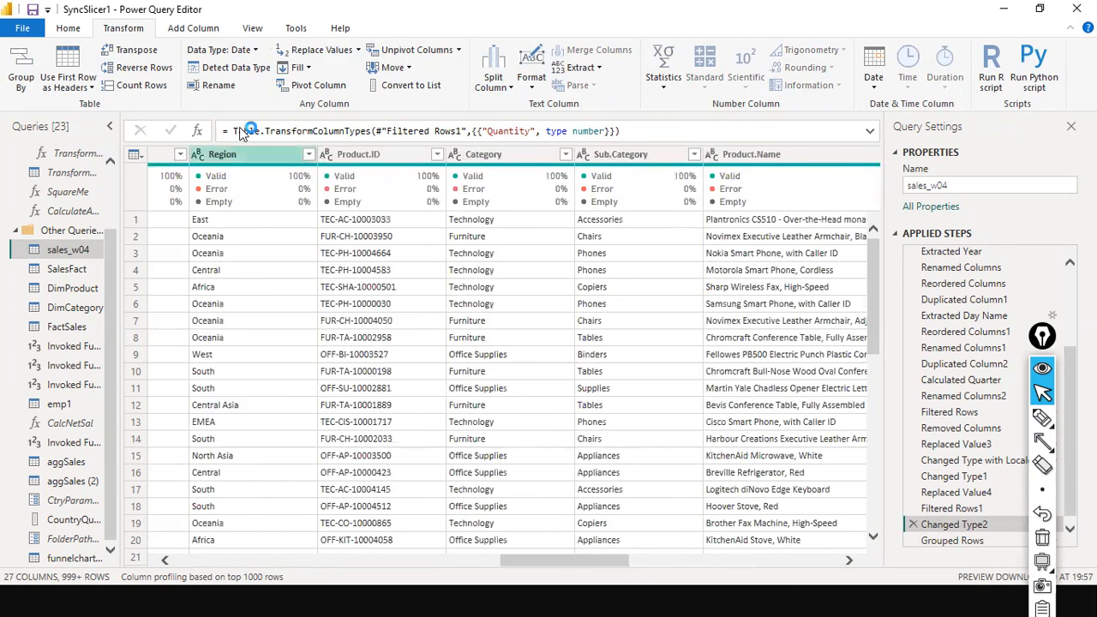
left_click(309, 155)
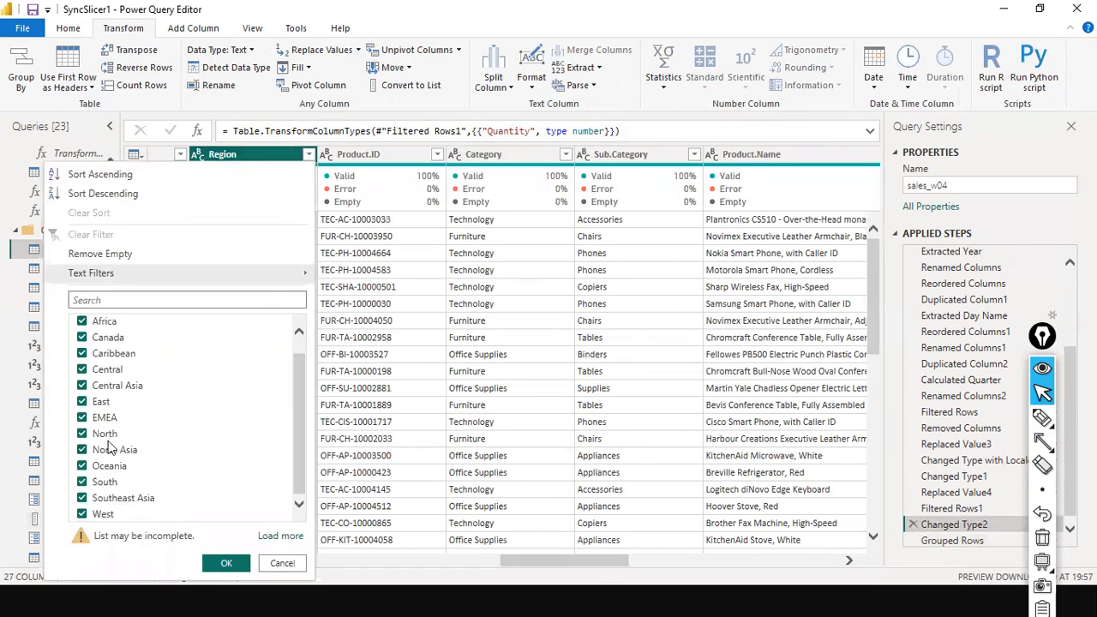
scroll(102, 374, "up", 1)
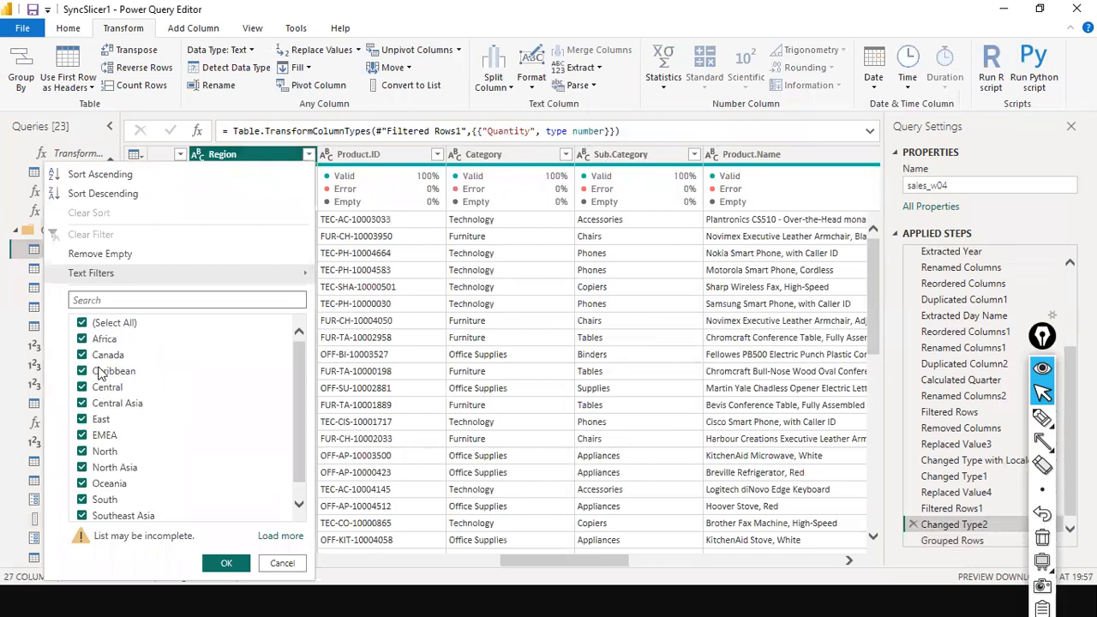
left_click(83, 324)
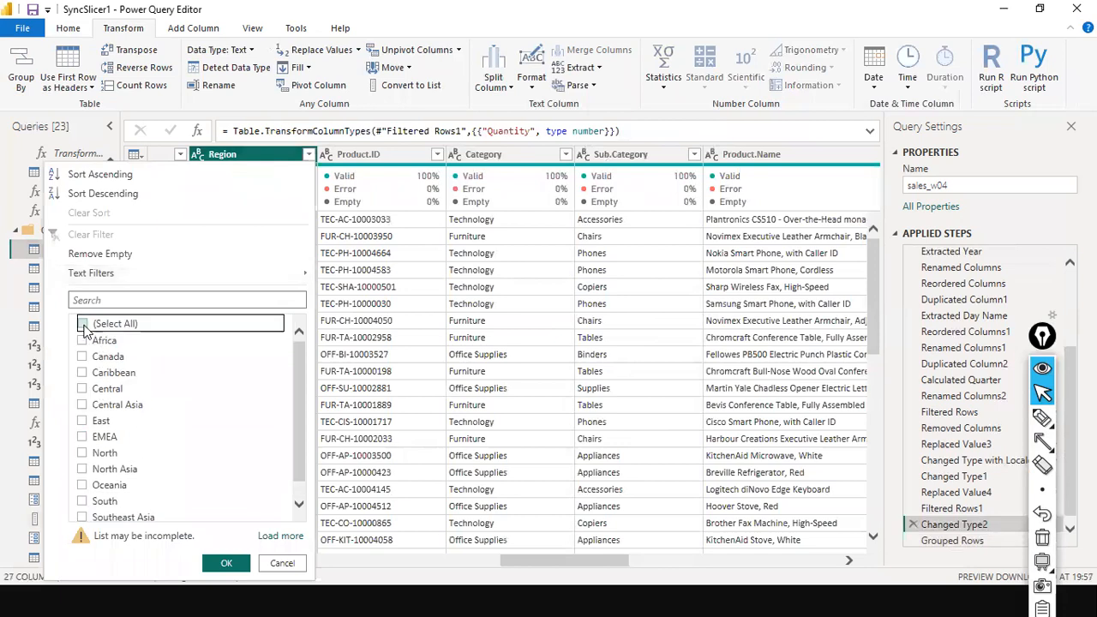
left_click(83, 454)
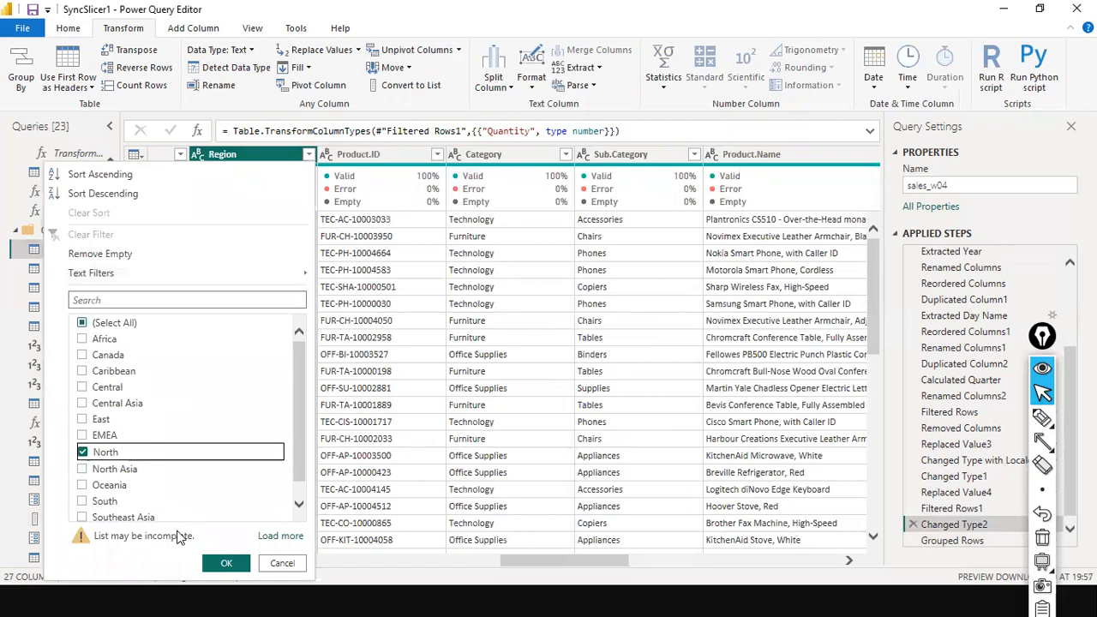
left_click(222, 564)
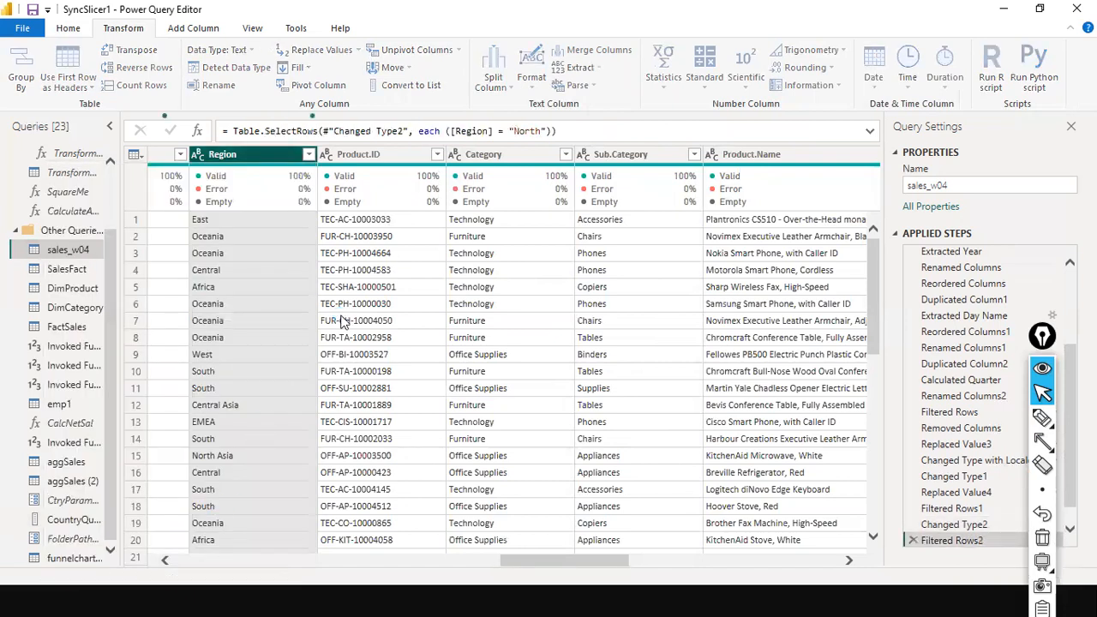
Look through the detailed rows of sales_w04 filtered to the North region, down to about row 900
scroll(340, 321, "down", 15)
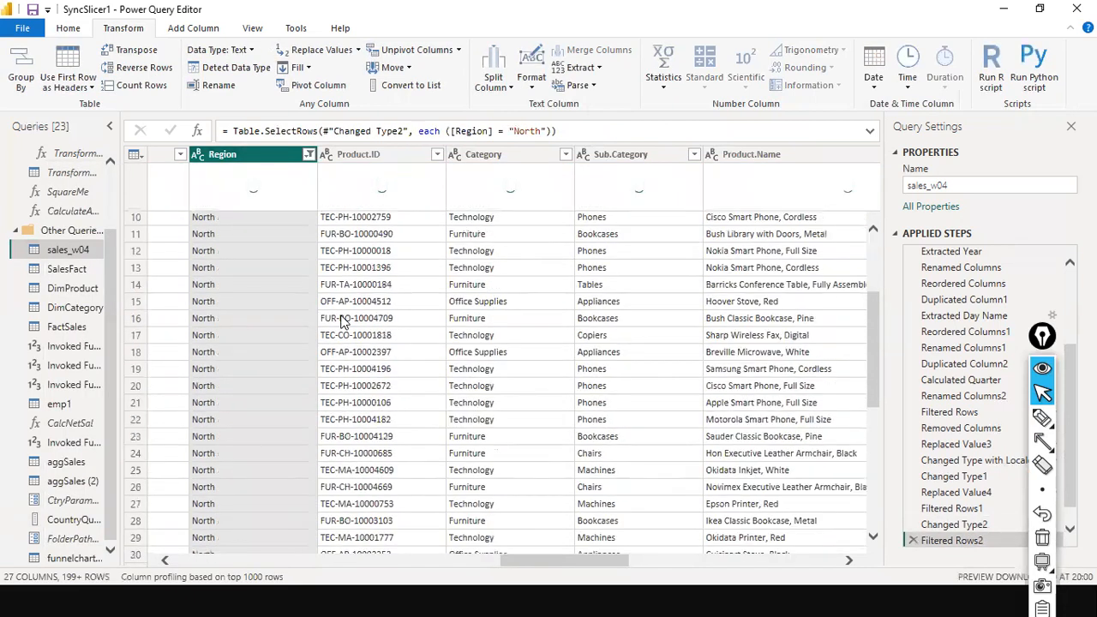
scroll(340, 320, "down", 20)
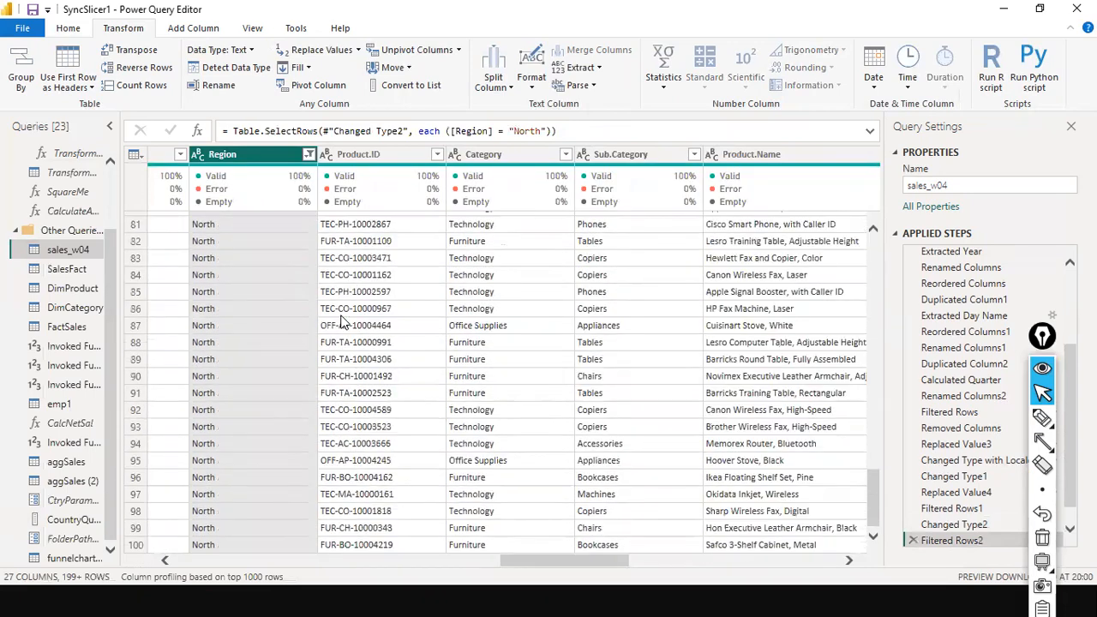
scroll(341, 321, "down", 6)
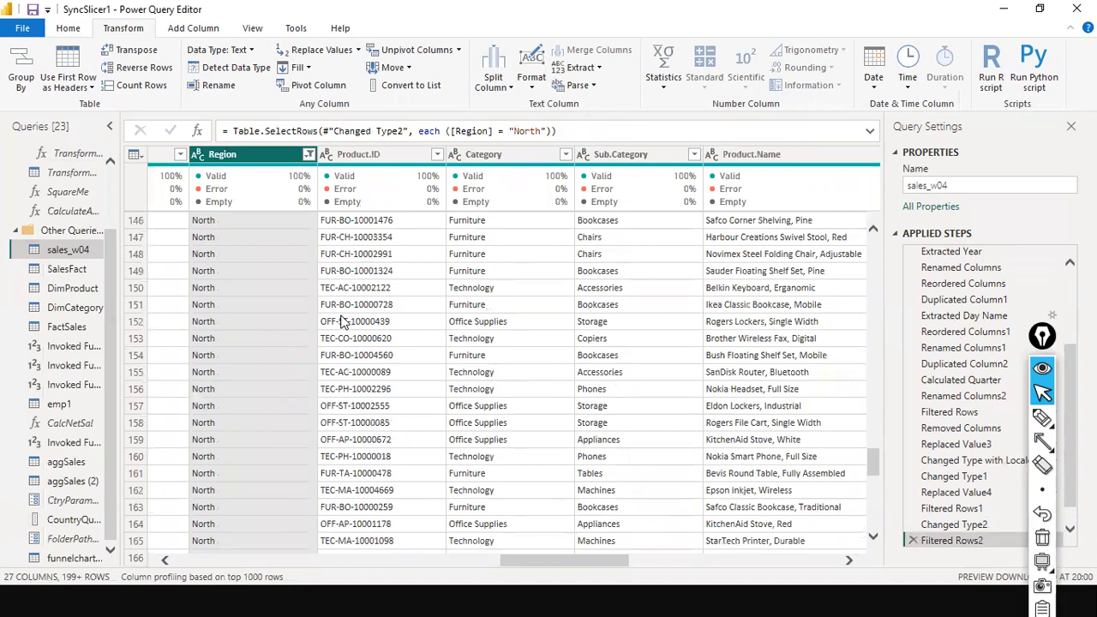
scroll(341, 321, "down", 20)
scroll(341, 321, "down", 12)
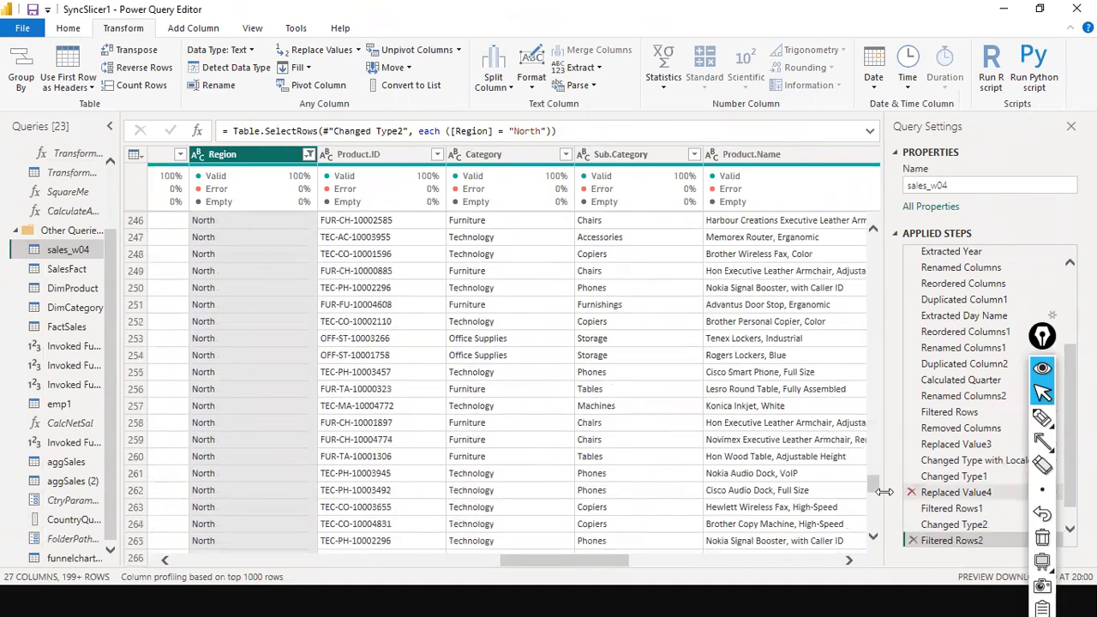
scroll(872, 553, "down", 12)
left_click_drag(871, 553, 876, 525)
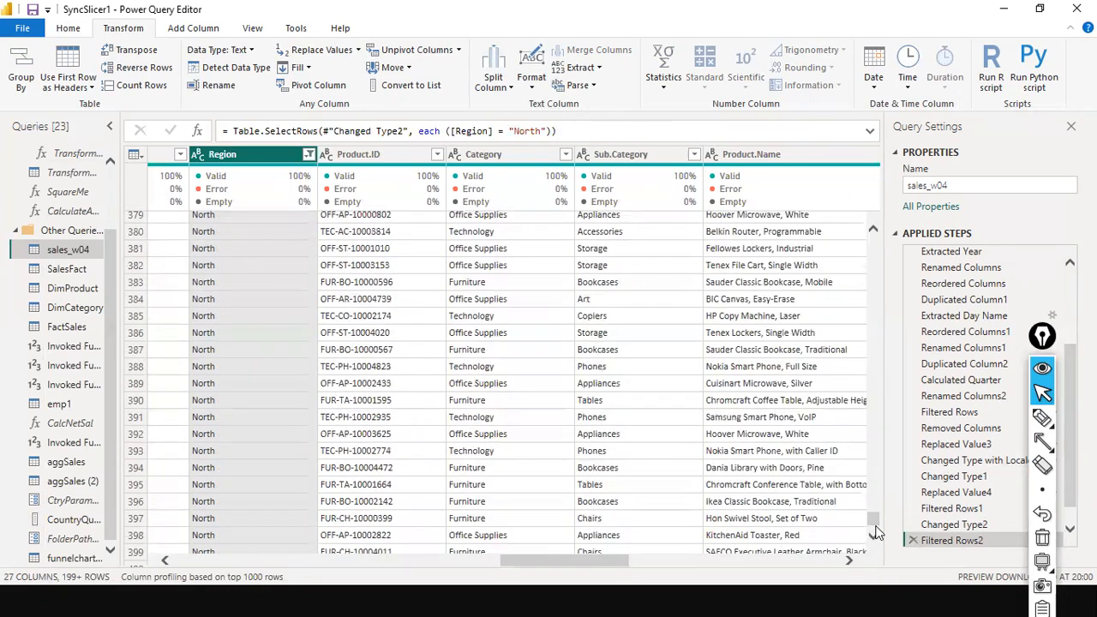
left_click(877, 526)
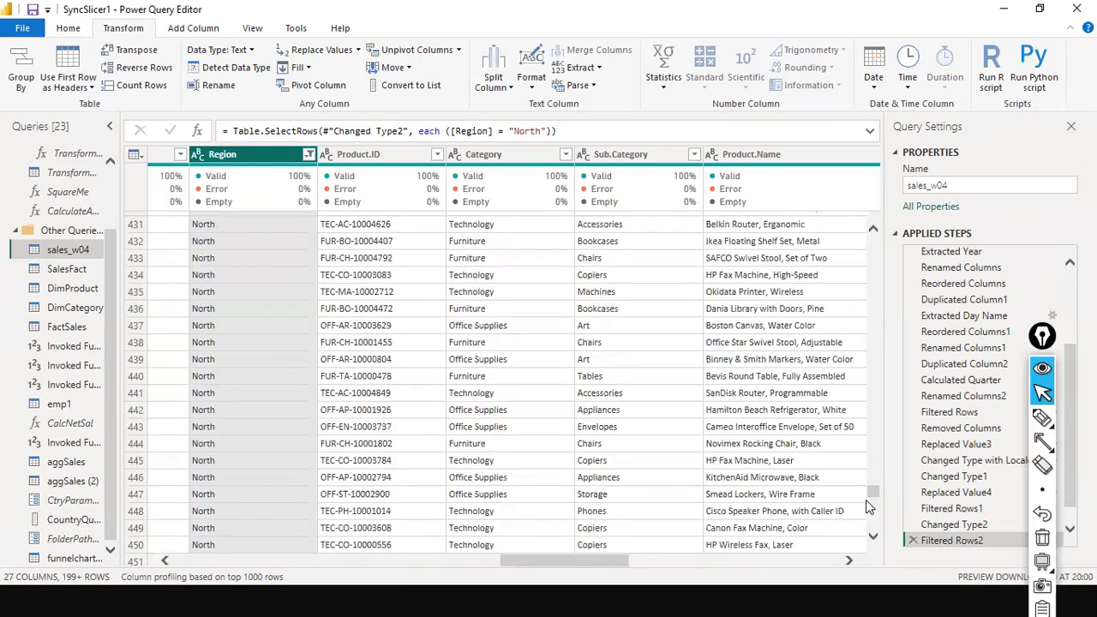
left_click(775, 453)
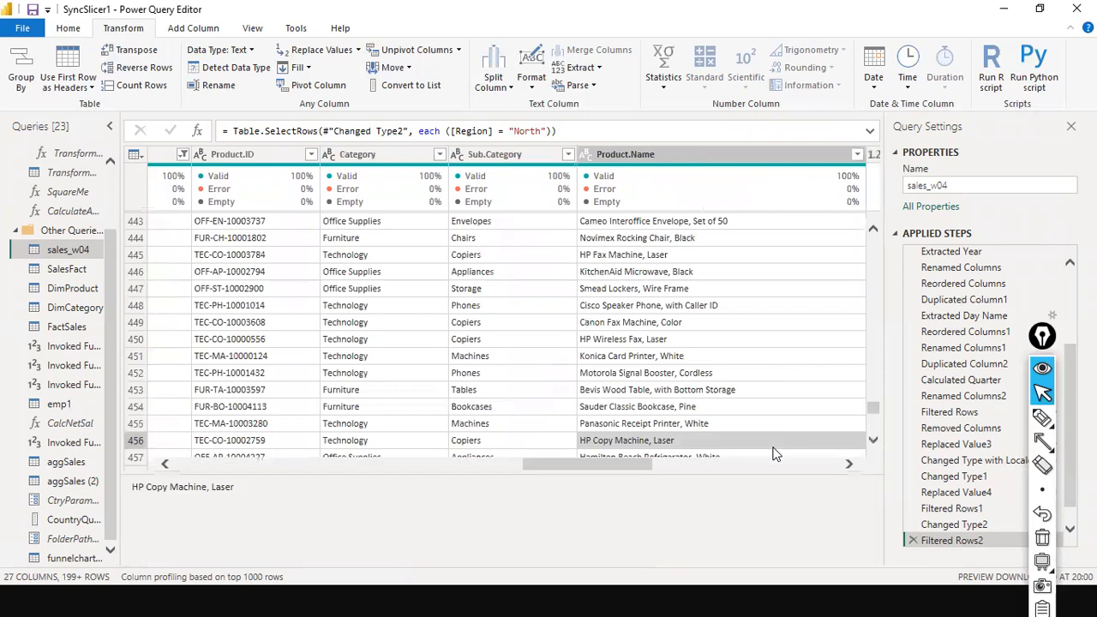
key("ctrl+End")
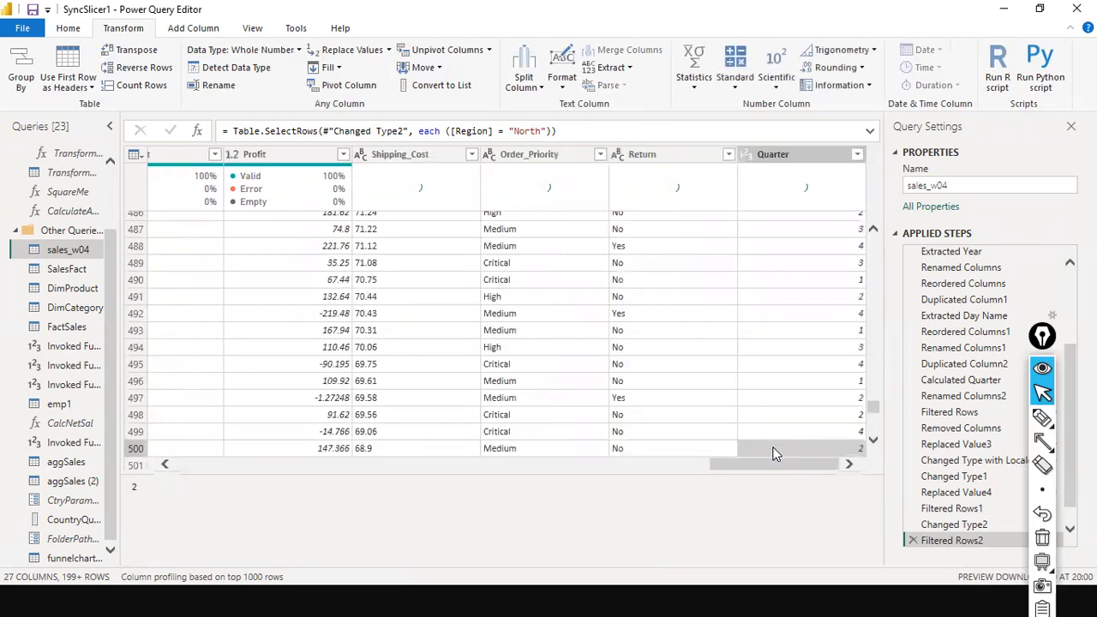
left_click(336, 463)
left_click_drag(613, 474, 171, 469)
scroll(815, 431, "down", 17)
scroll(814, 431, "down", 14)
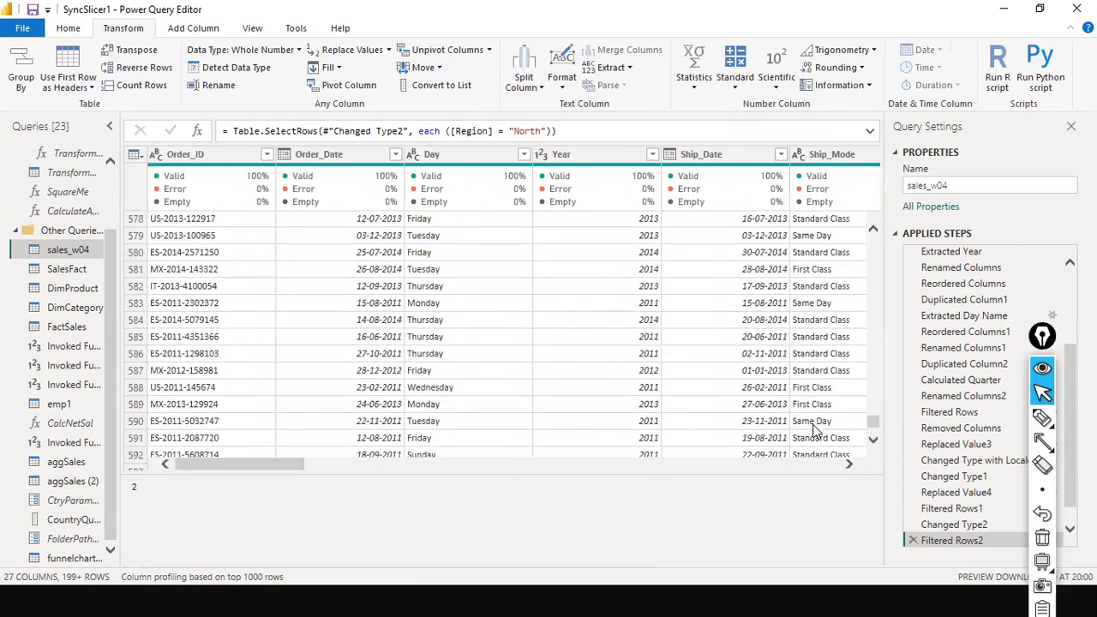
key("ctrl+End")
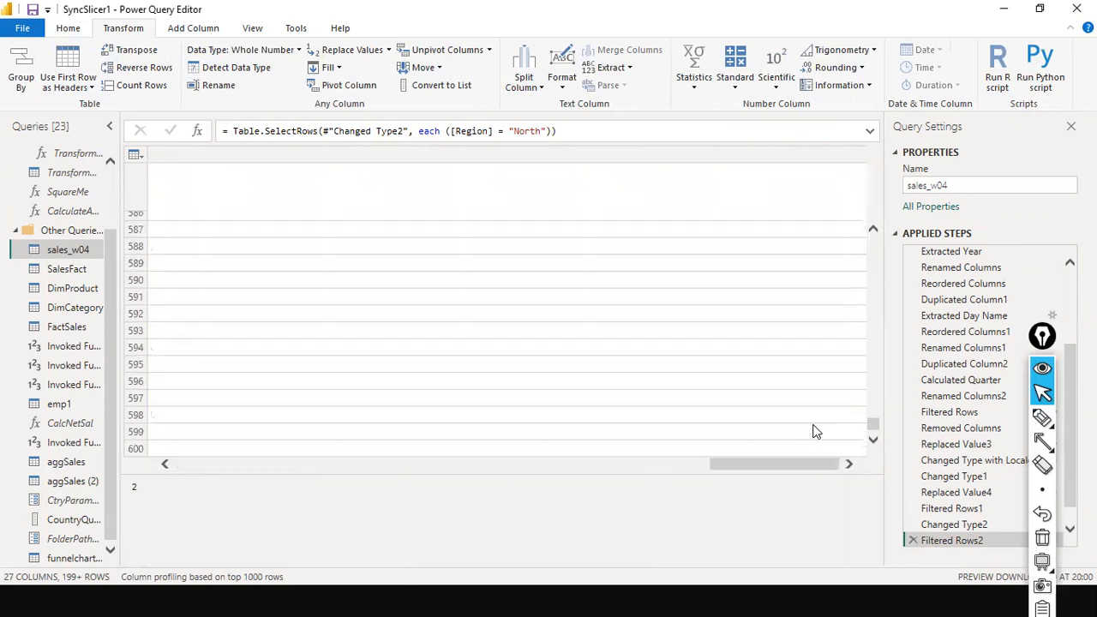
key("ctrl+End")
key("ctrl+End")
key("ctrl+End")
key("ctrl+End")
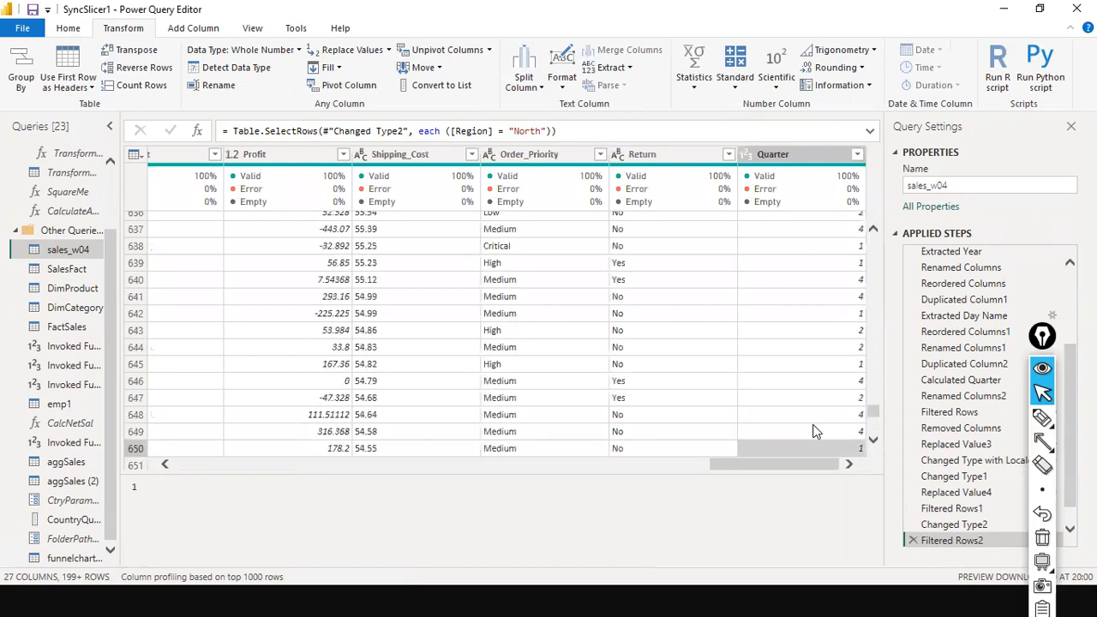
key("ctrl+End")
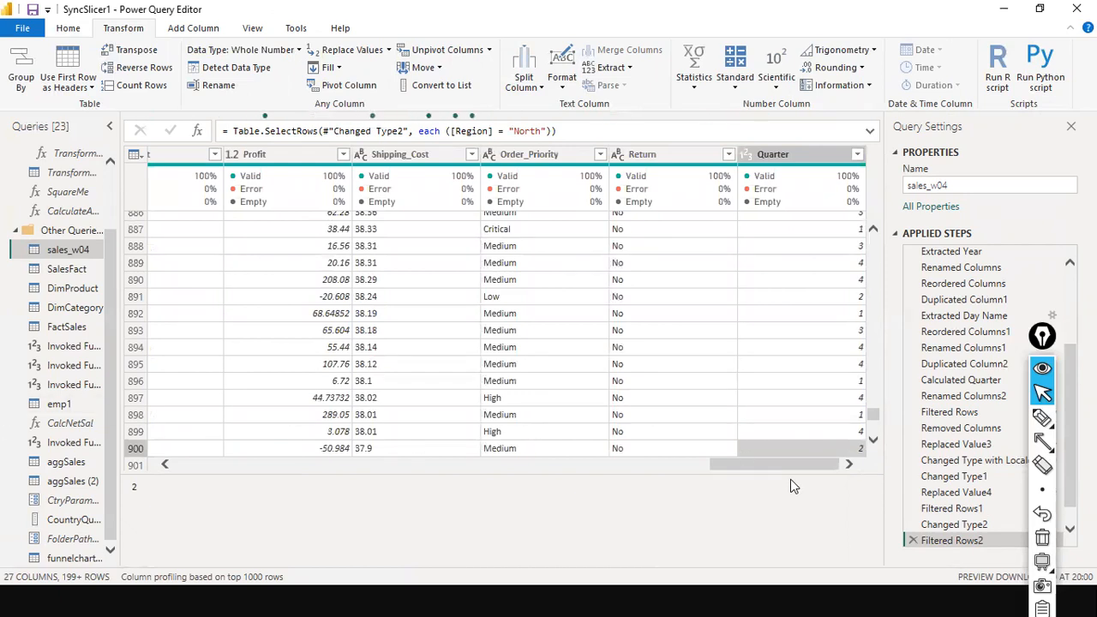
left_click_drag(606, 461, 538, 449)
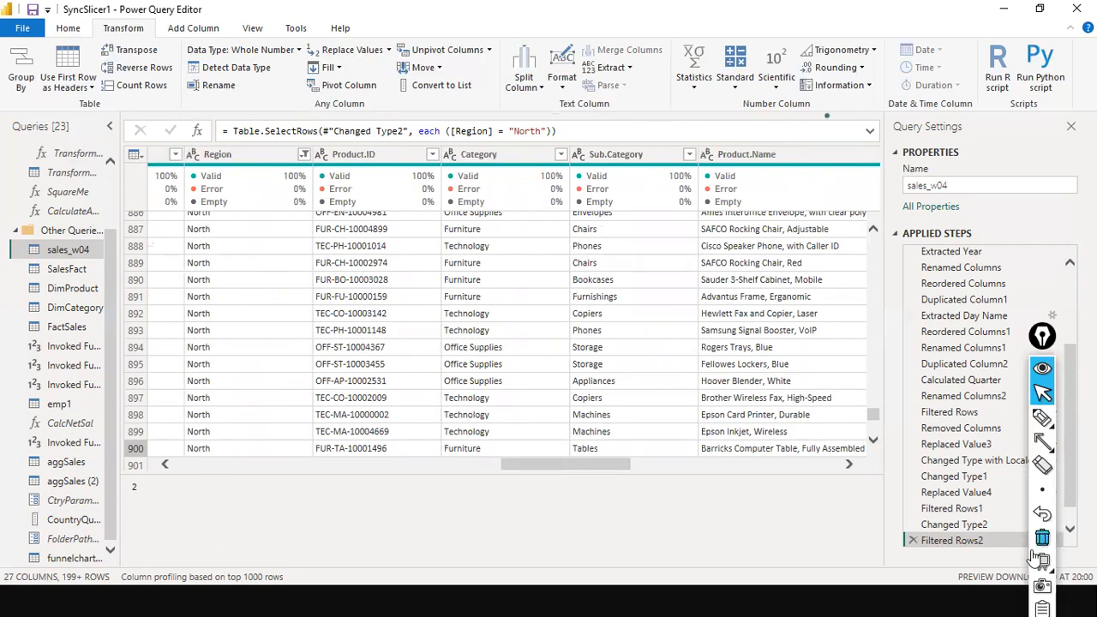
Delete the Filtered Rows2 applied step from the sales_w04 query
left_click(913, 541)
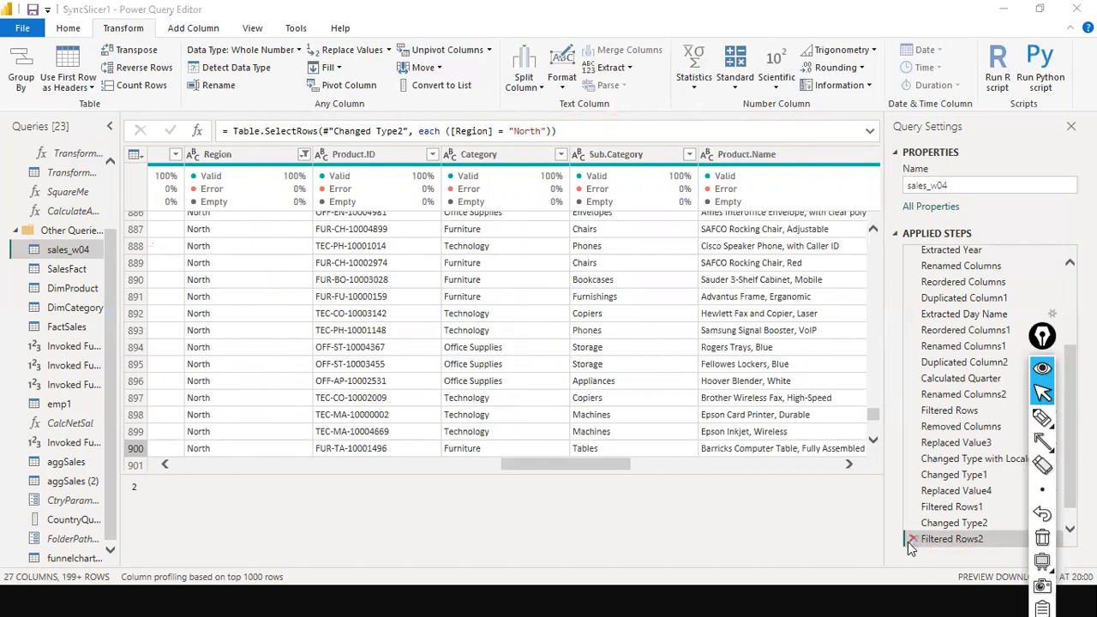
left_click(642, 333)
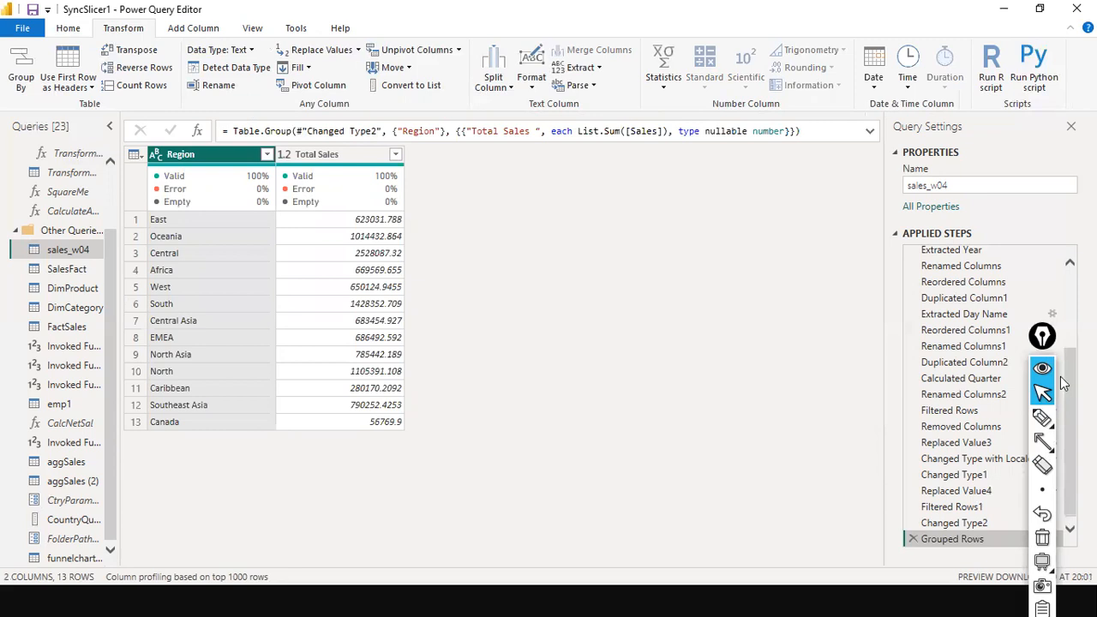
left_click_drag(1043, 336, 807, 312)
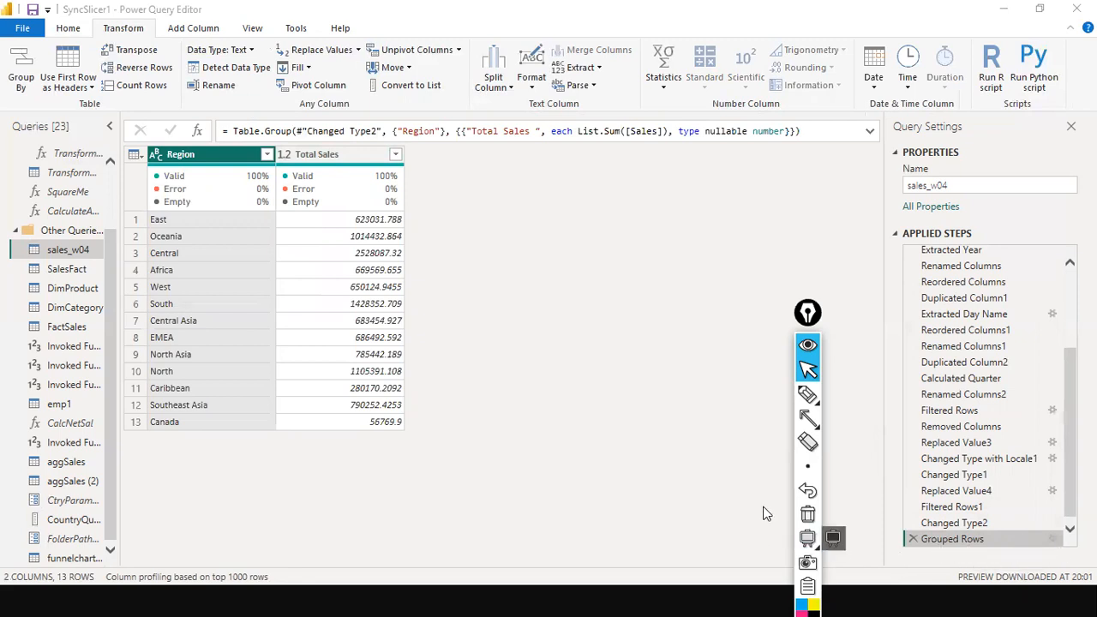
left_click_drag(810, 321, 521, 558)
mouse_move(645, 503)
left_mouse_down()
mouse_move(752, 542)
mouse_move(892, 540)
left_mouse_up()
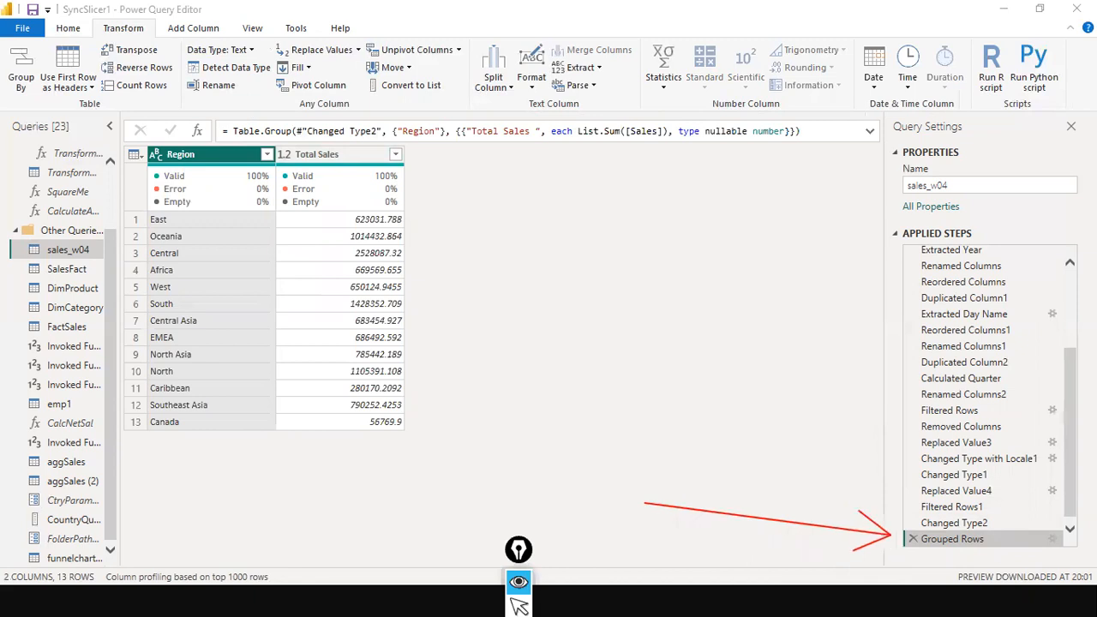
mouse_move(1033, 518)
left_mouse_down()
mouse_move(1056, 536)
mouse_move(1045, 535)
left_mouse_up()
key("ctrl+shift+7")
key("ctrl+shift+2")
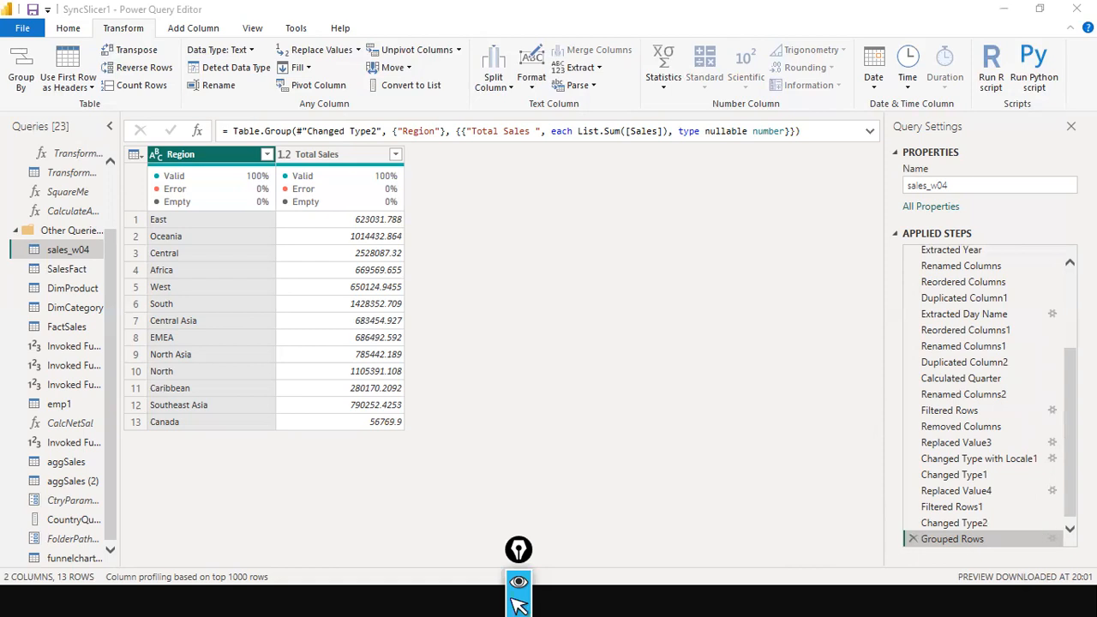
Edit the Grouped Rows step in Advanced mode and add Segment as a second grouping column
left_click(1051, 539)
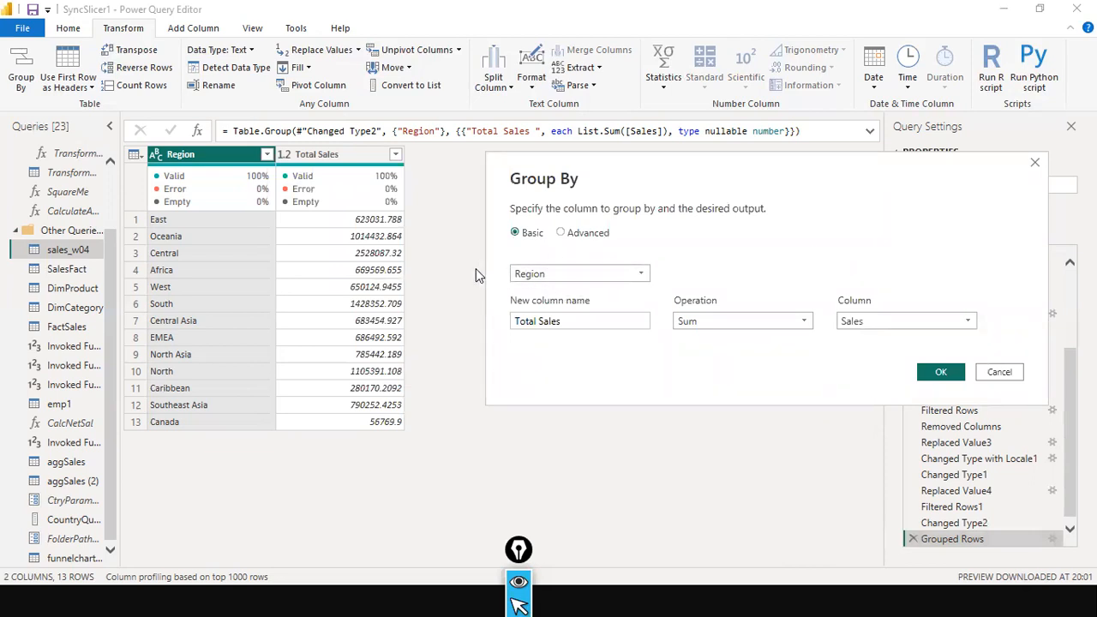
left_click(568, 234)
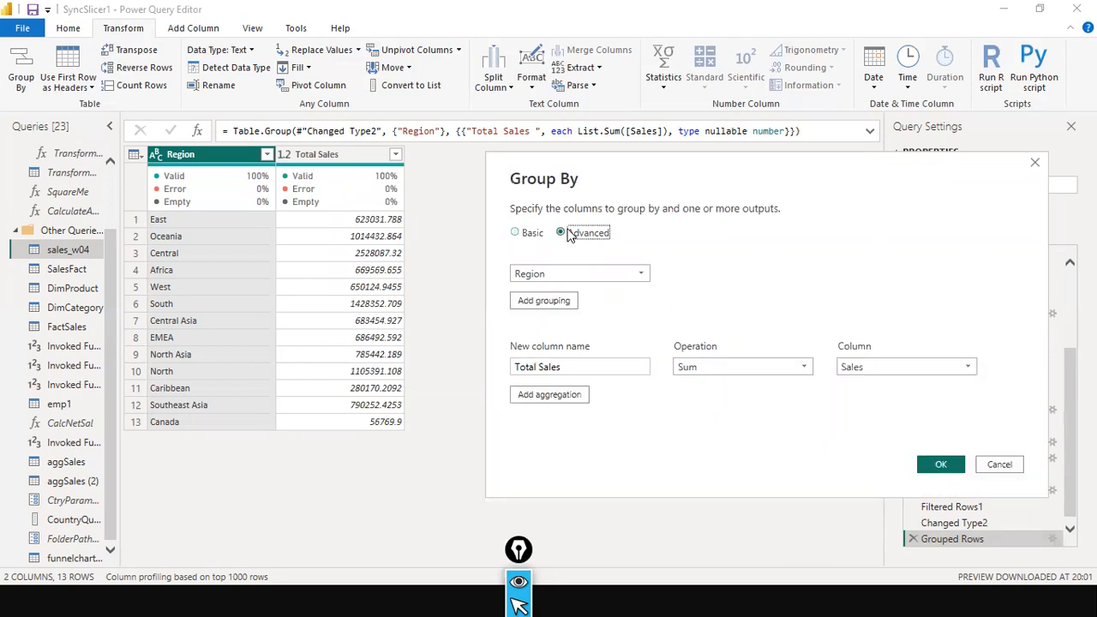
left_click(542, 300)
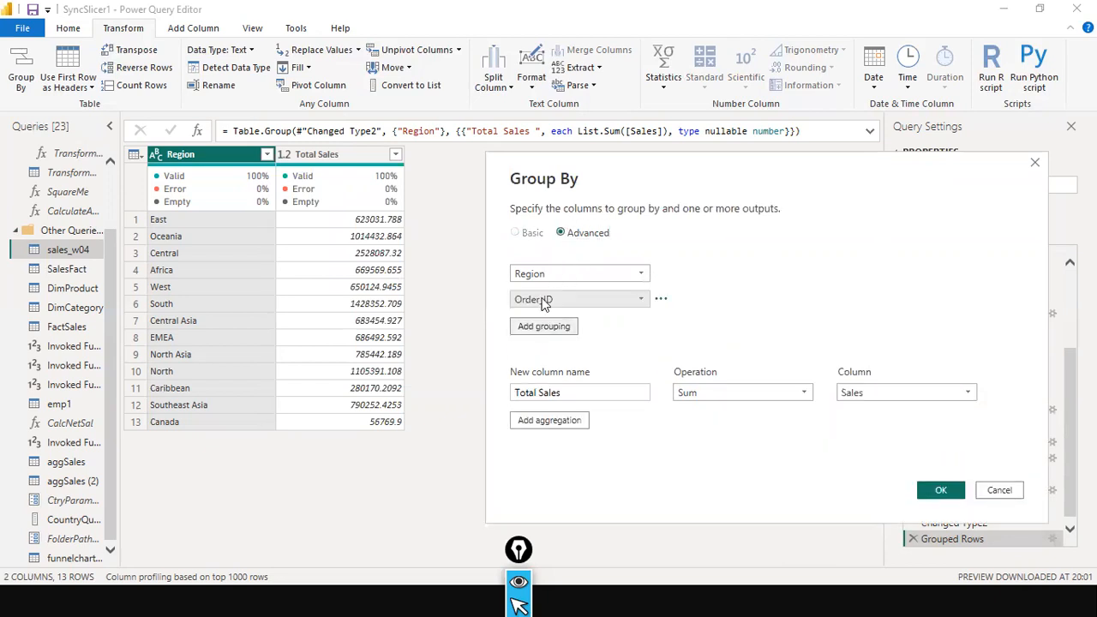
left_click(627, 302)
left_click_drag(523, 550, 289, 593)
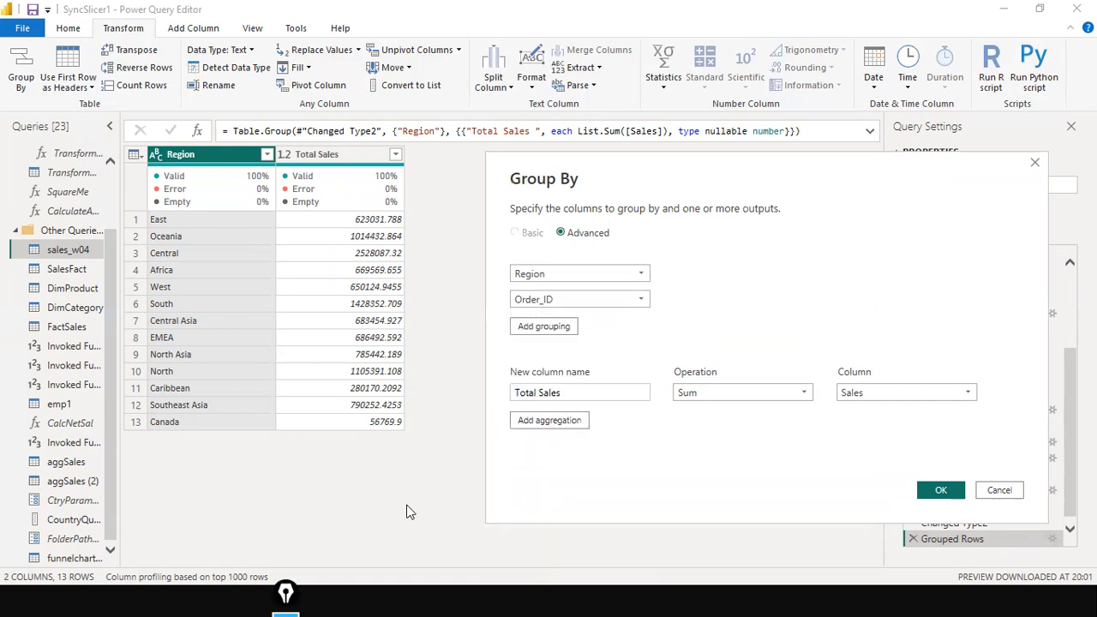
left_click(635, 302)
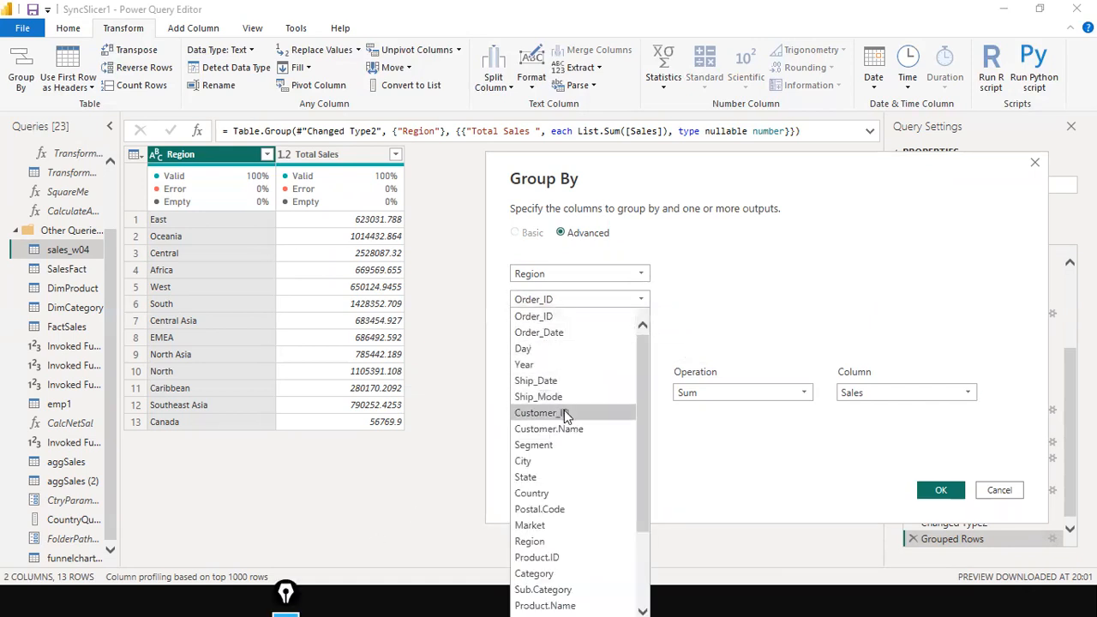
left_click(581, 447)
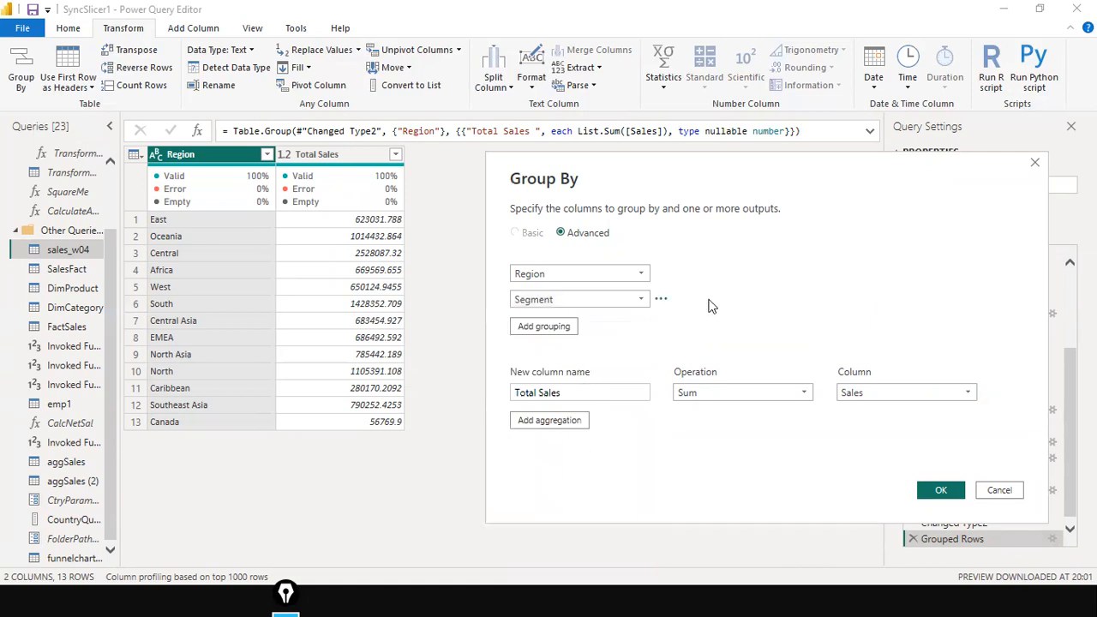
Add a second aggregation named Total Sales that uses the Sum operation on the Sales column
left_click(570, 424)
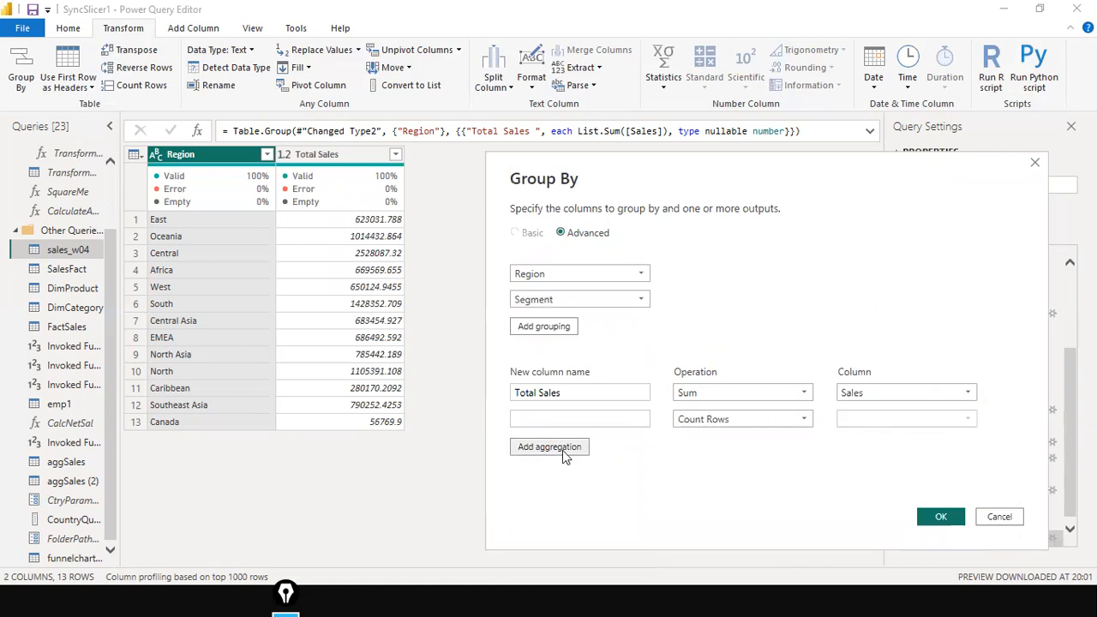
left_click(638, 419)
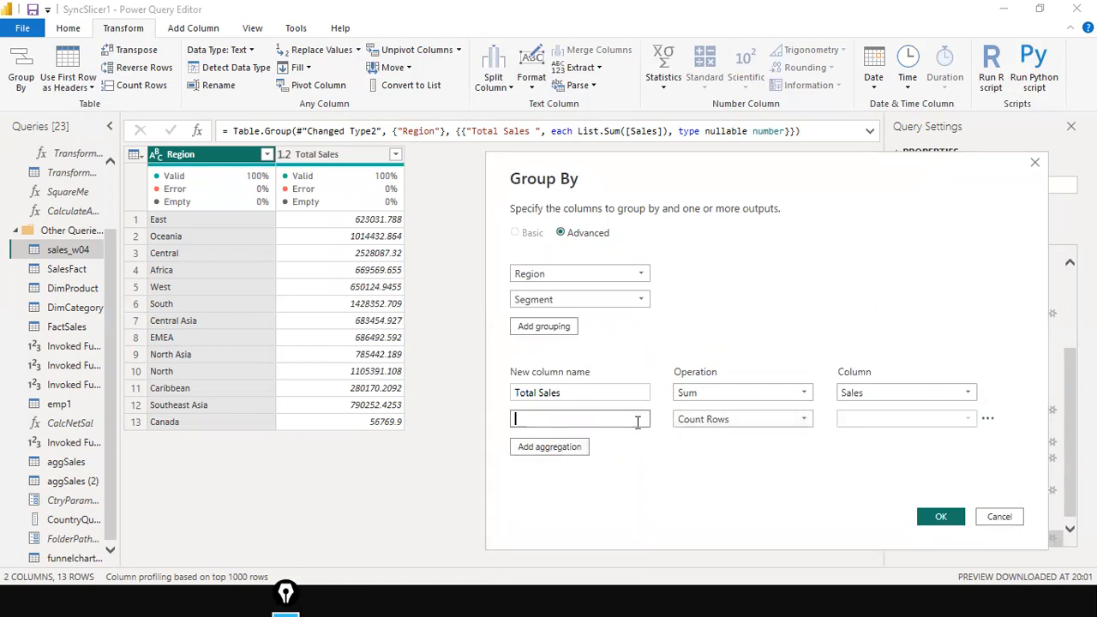
type("Total Sales")
left_click(805, 417)
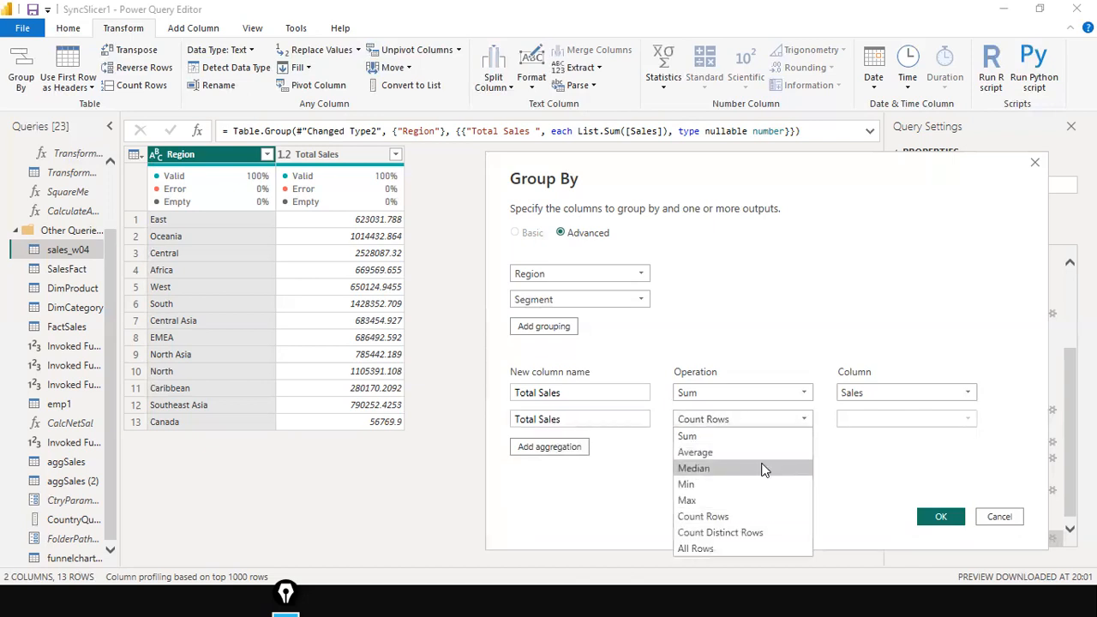
left_click(768, 437)
left_click(948, 422)
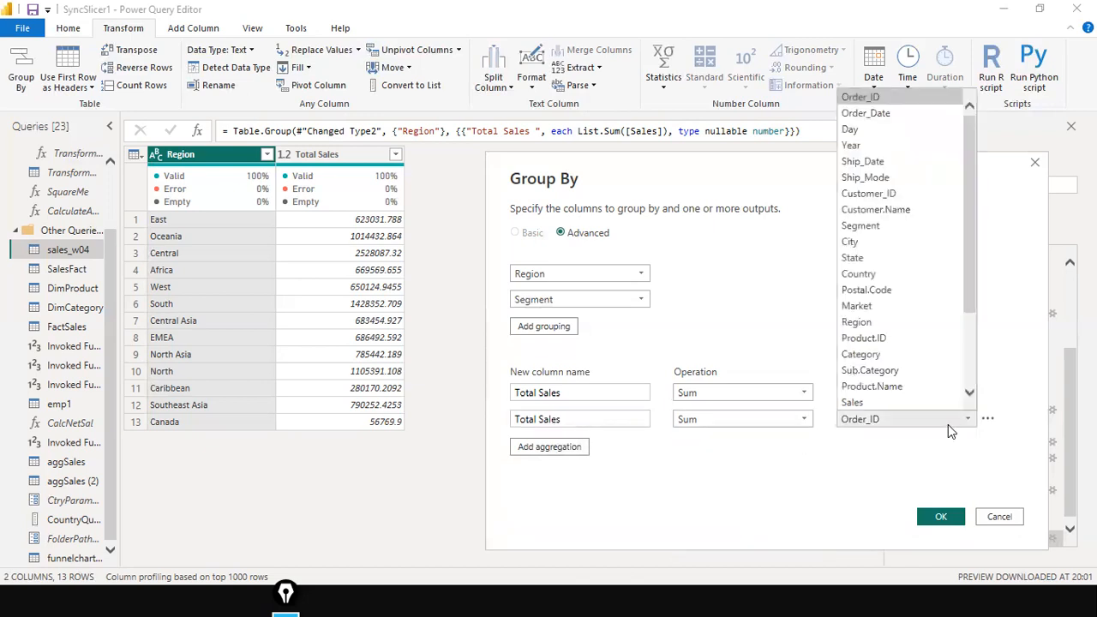
left_click(905, 402)
Add a third aggregation named Average Sales that uses the Average operation on the Sales column
left_click(545, 447)
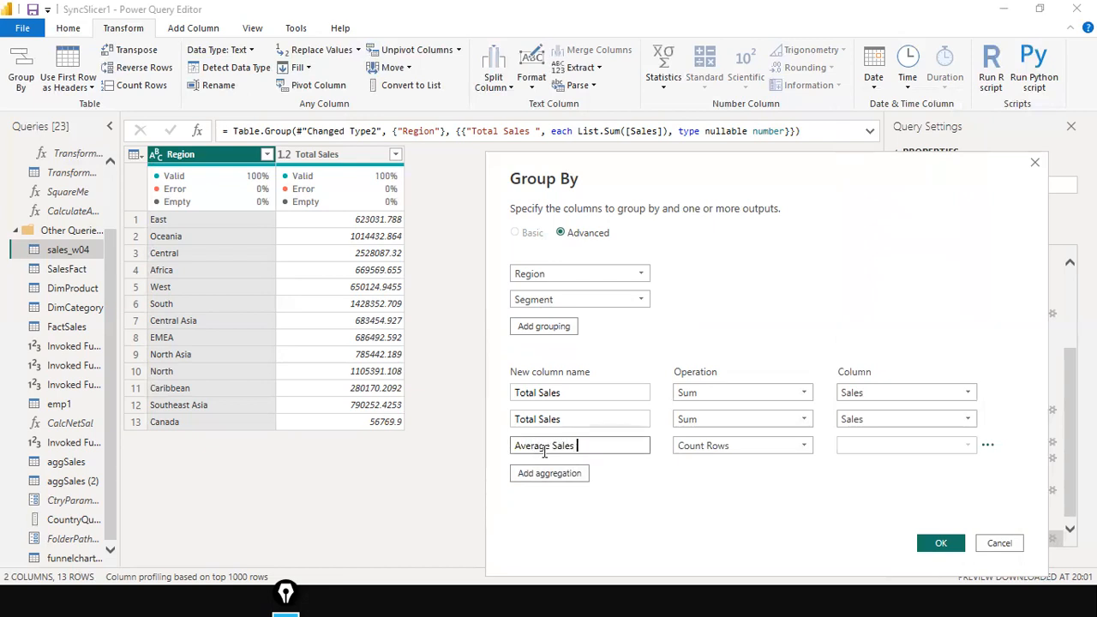
key("Tab")
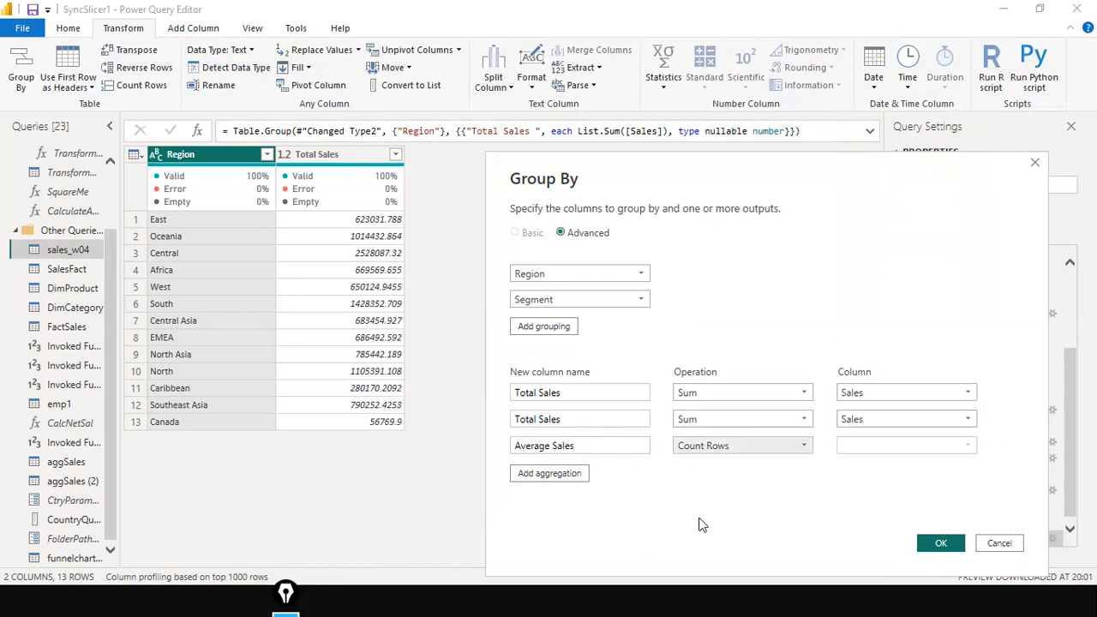
left_click(744, 452)
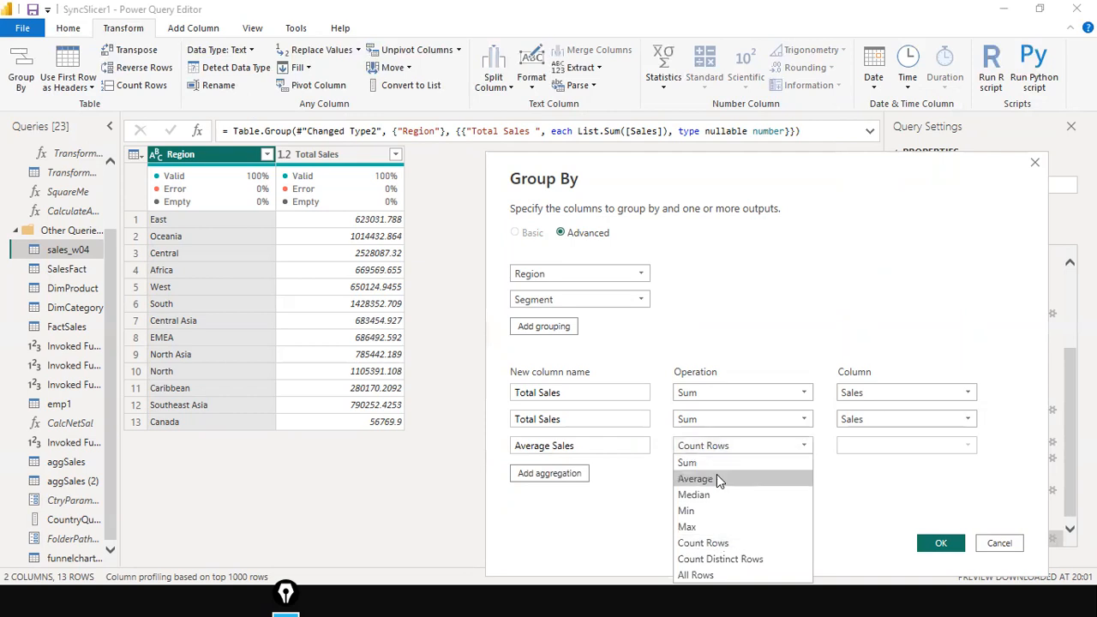
left_click(716, 477)
left_click(967, 446)
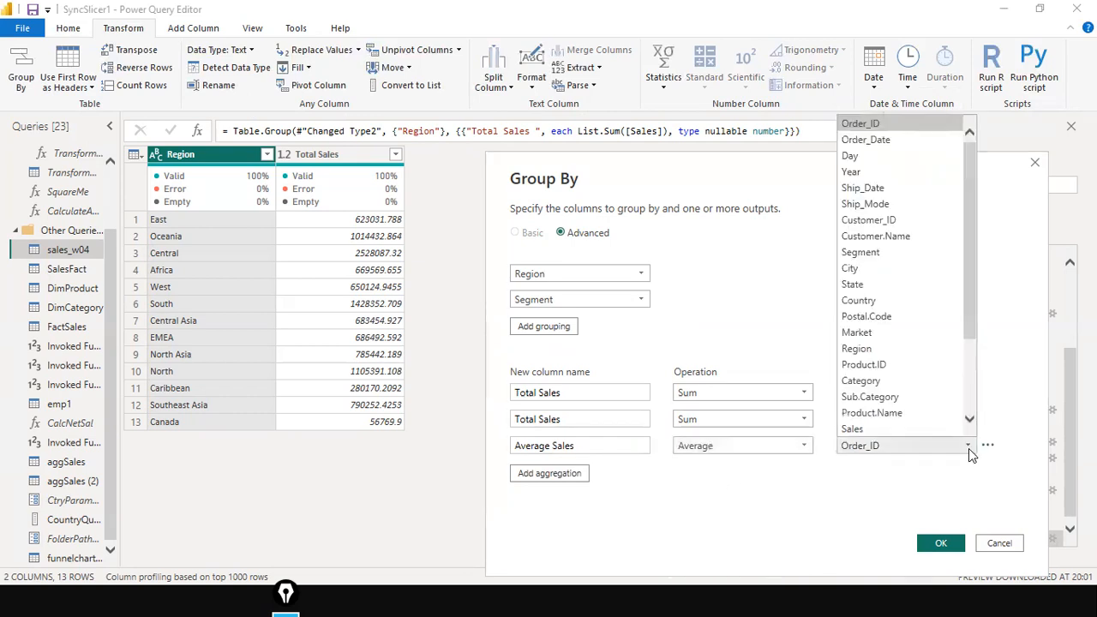
left_click(900, 430)
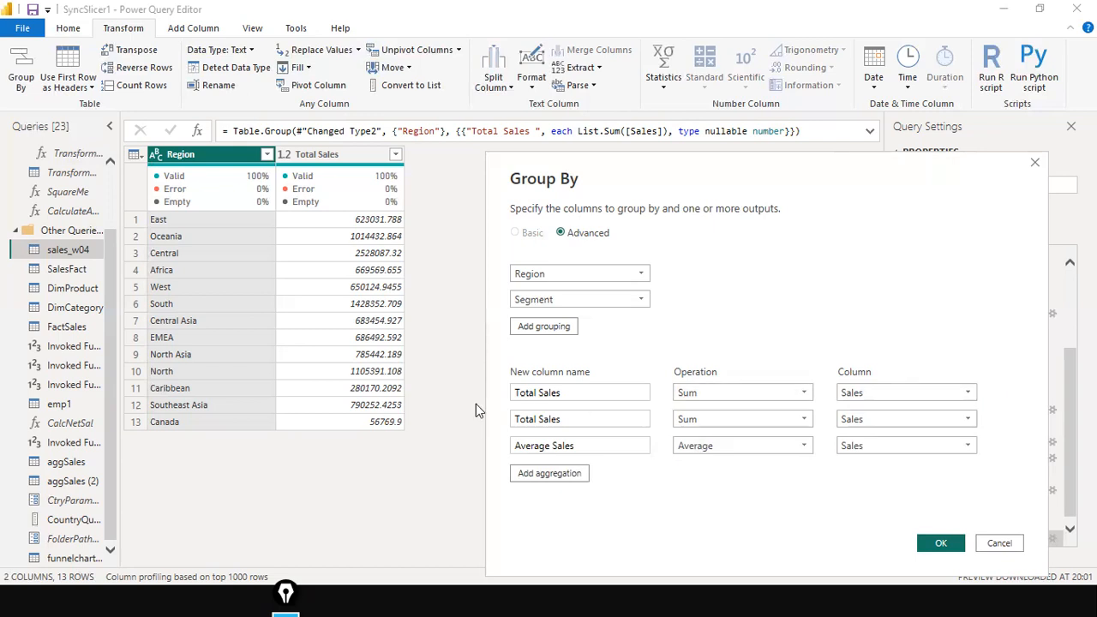
left_click(620, 418)
left_click(989, 420)
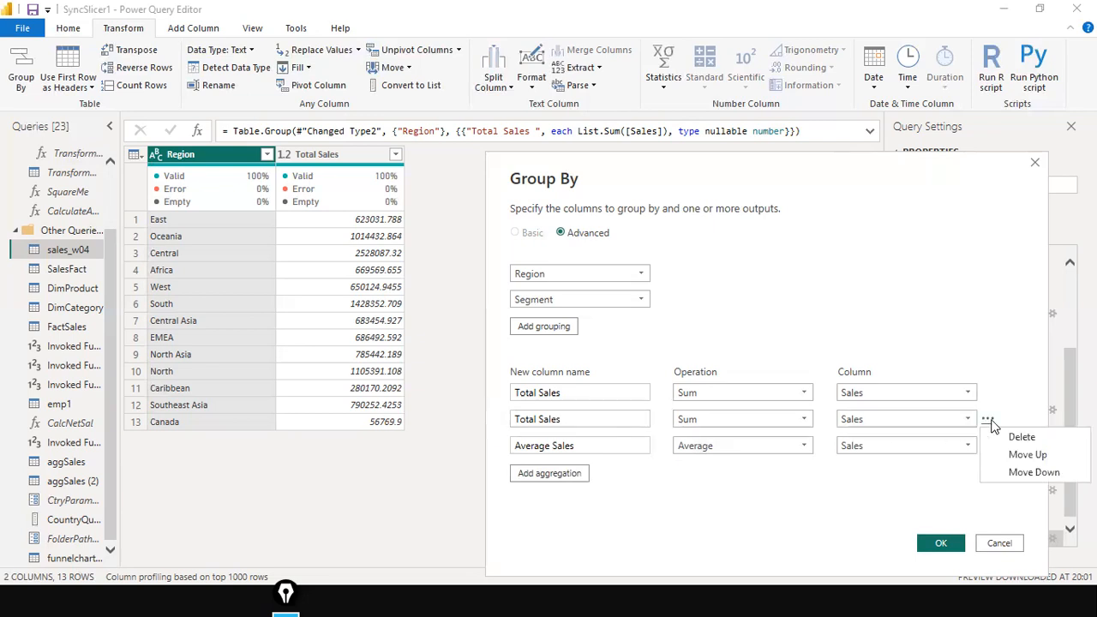
left_click(1000, 313)
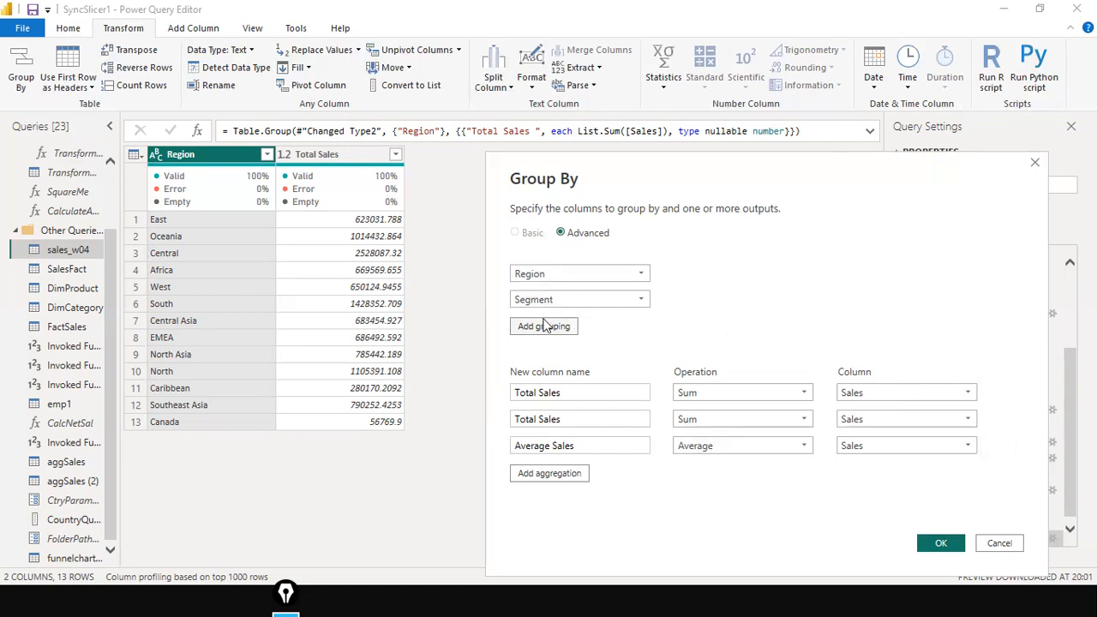
Delete the duplicate Total Sales aggregation and apply the grouping with total and average Sales
left_click(988, 420)
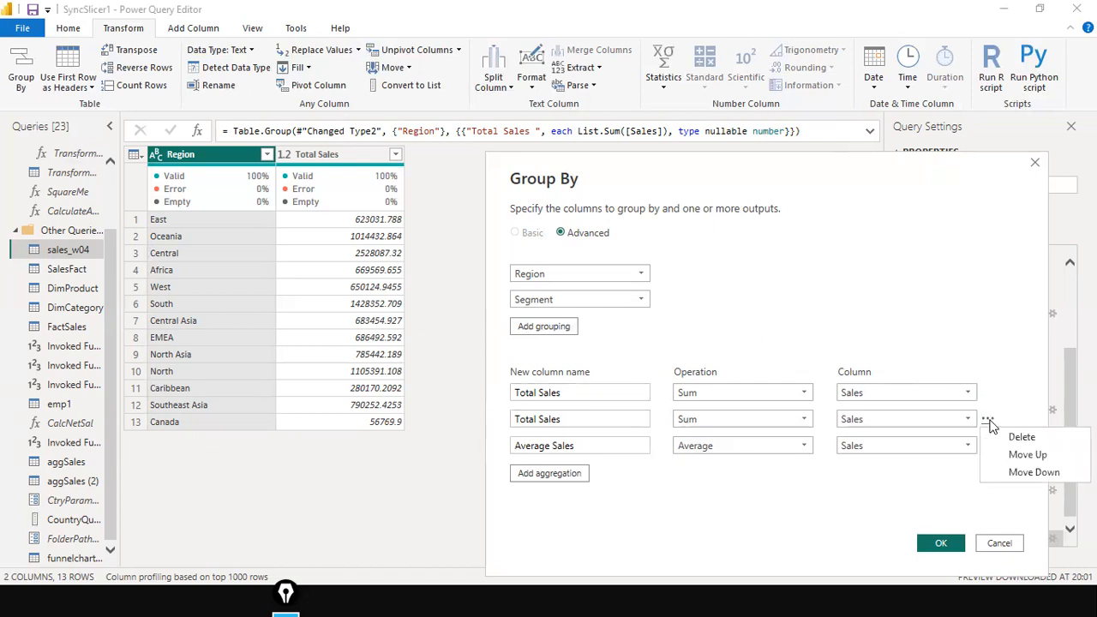
left_click(1012, 437)
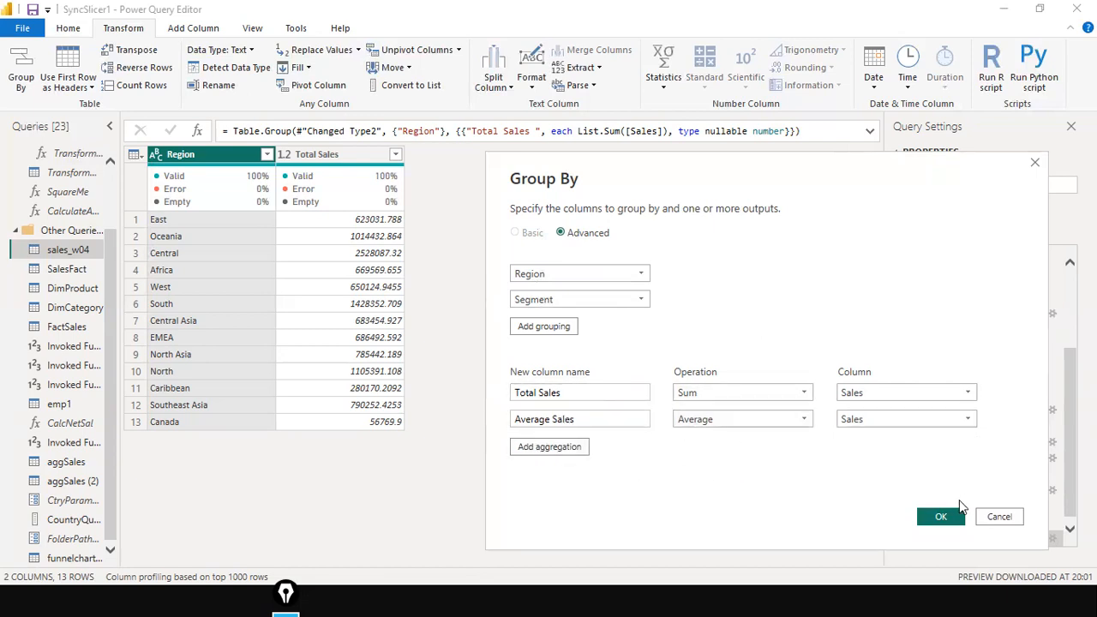
left_click(943, 516)
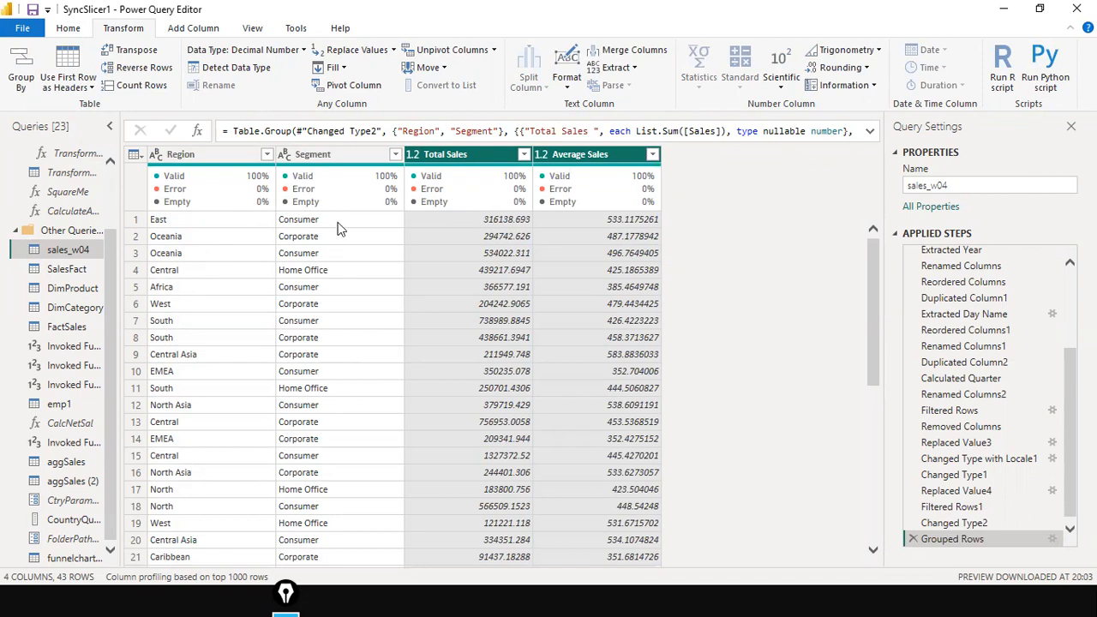
Filter the Region column to East in the ungrouped data at the Changed Type2 step
left_click(954, 525)
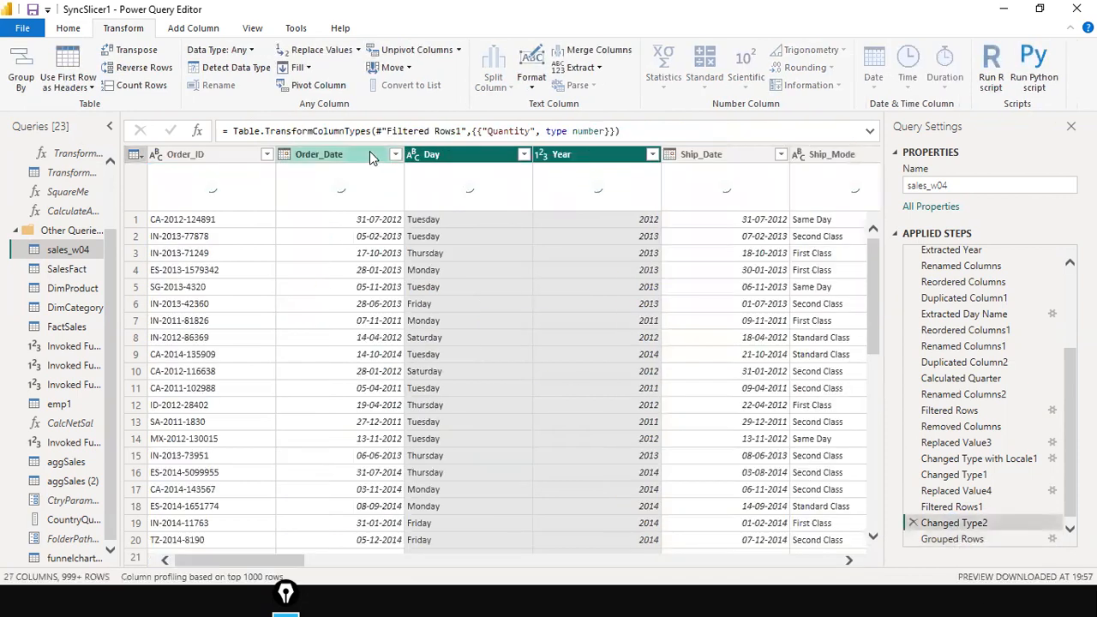
left_click_drag(257, 562, 548, 566)
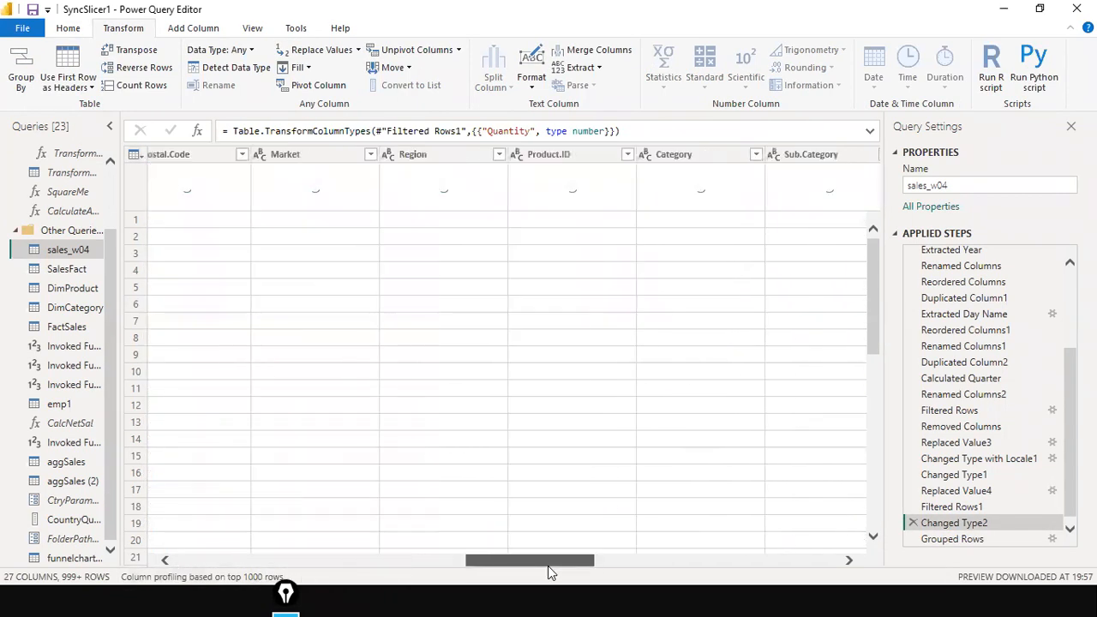
left_click(498, 155)
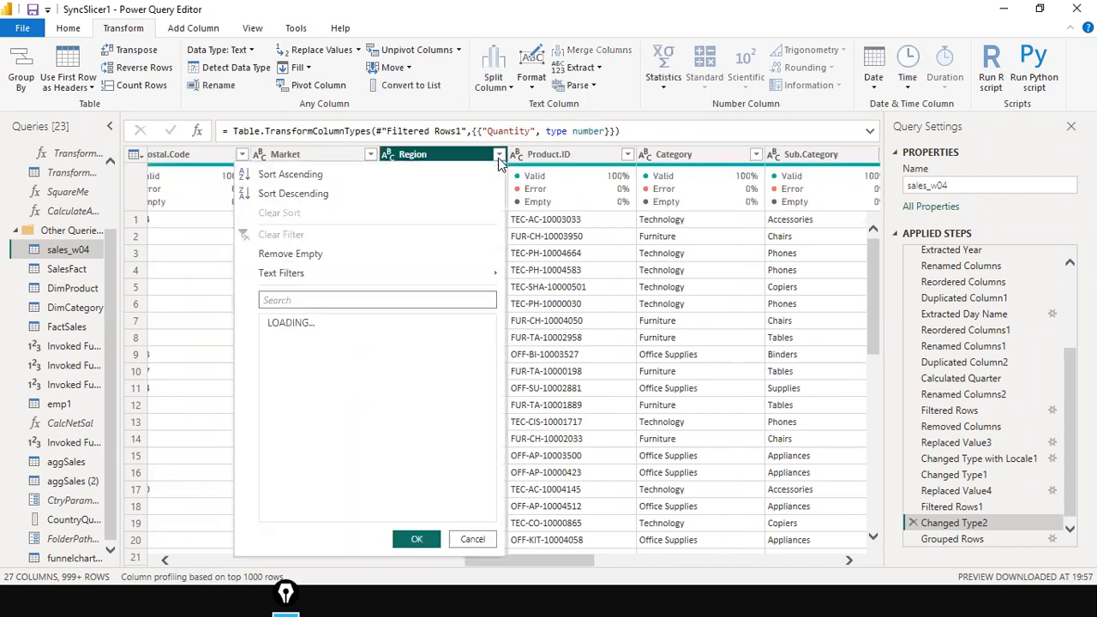
left_click(274, 325)
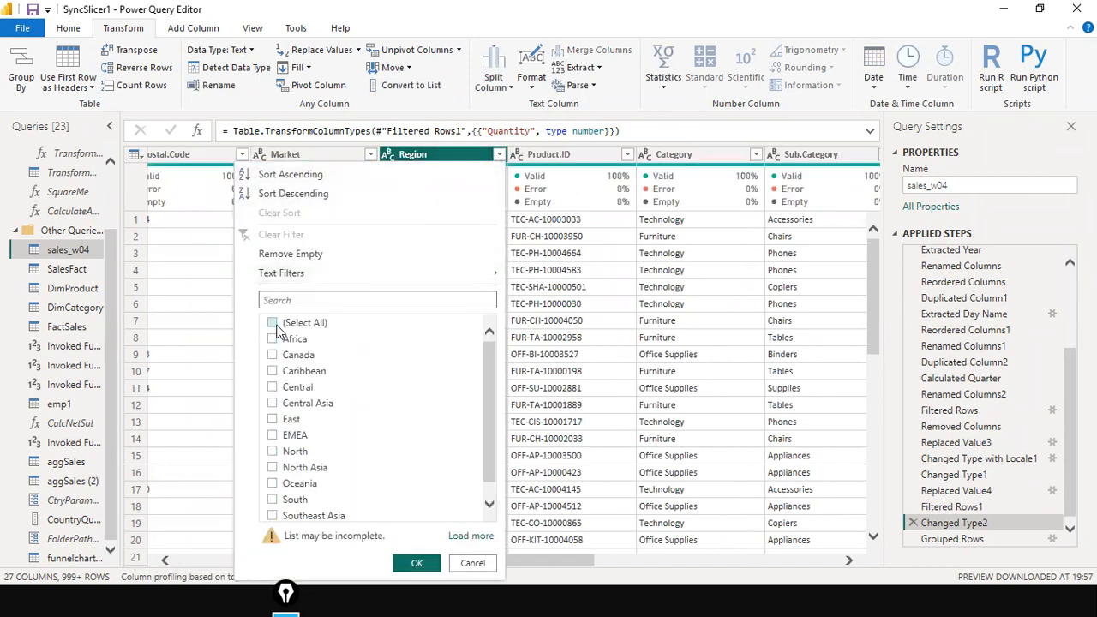
left_click(278, 423)
left_click(414, 564)
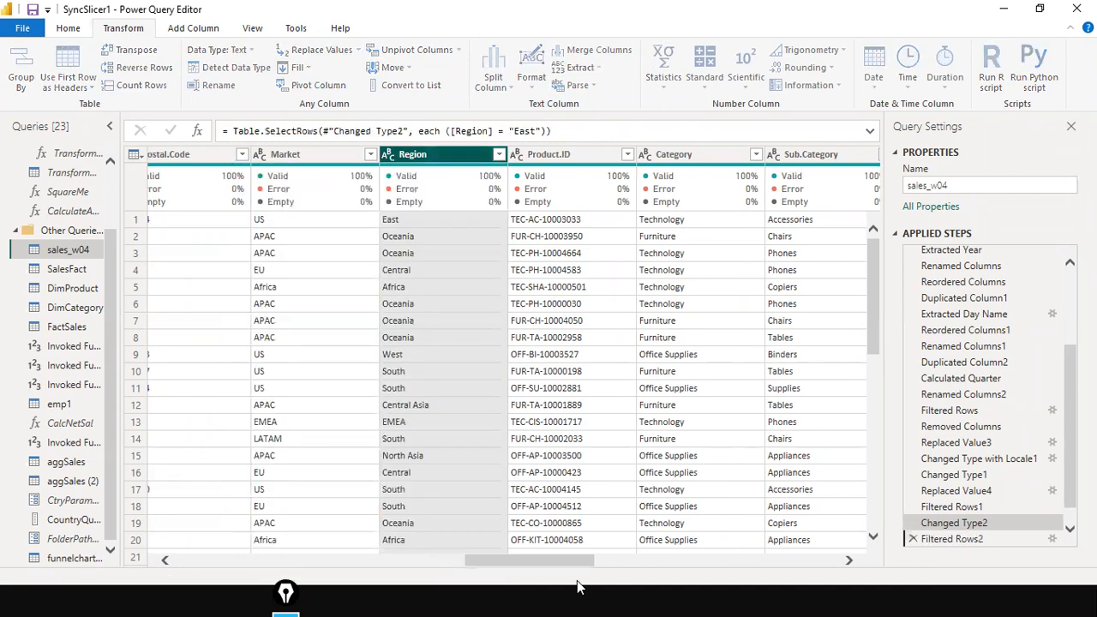
Filter the Segment column to Consumer only and look through the matching rows
left_click_drag(559, 564, 410, 561)
left_click(524, 154)
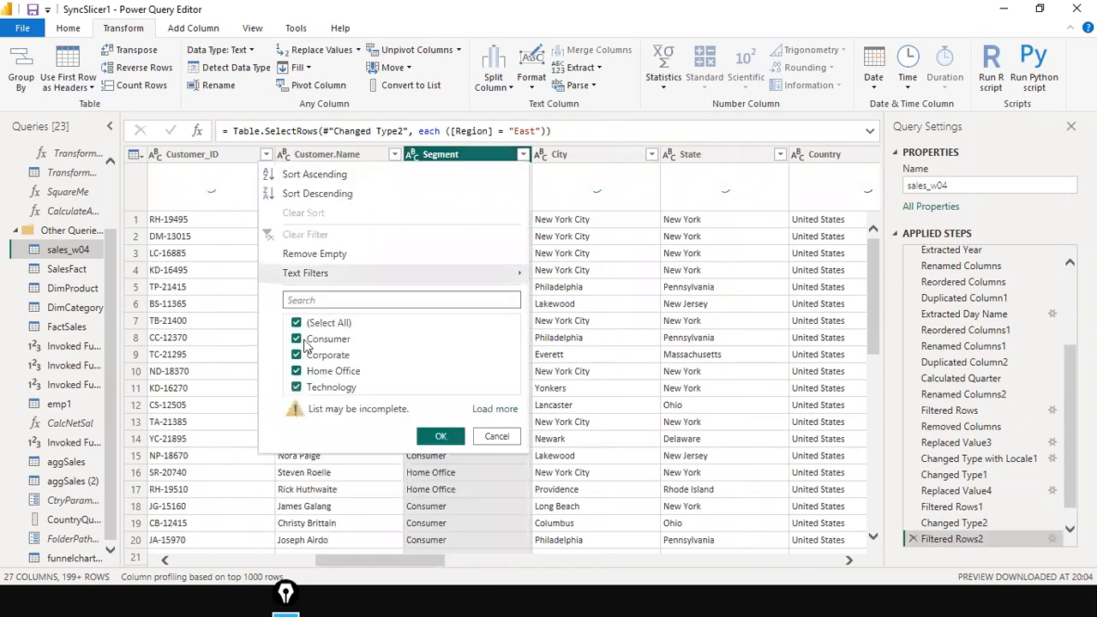
left_click(297, 324)
left_click(296, 339)
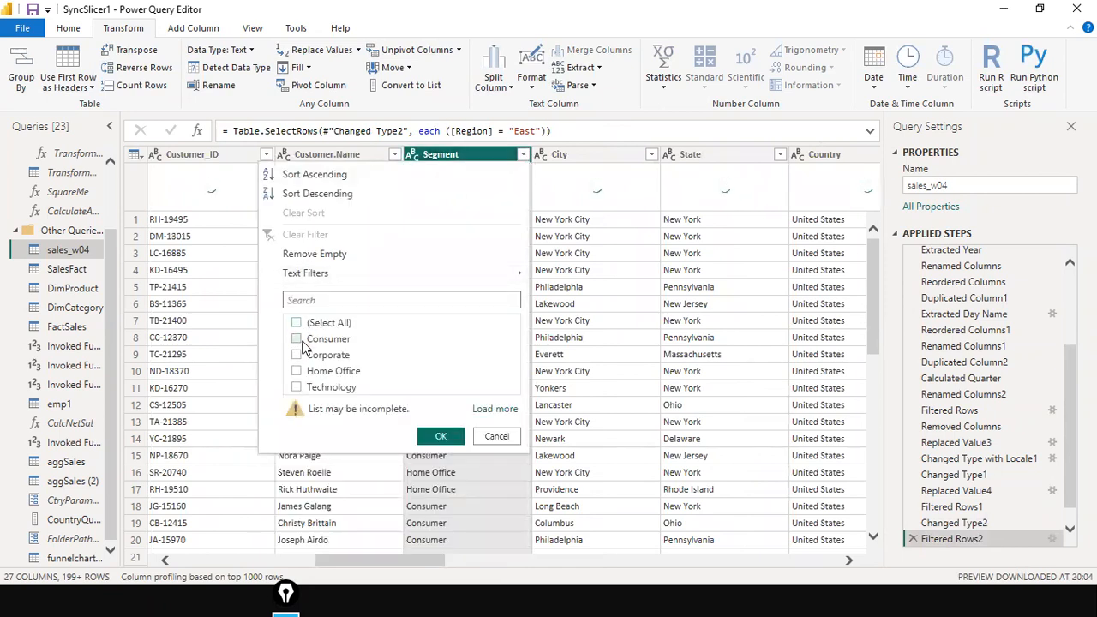
left_click(441, 438)
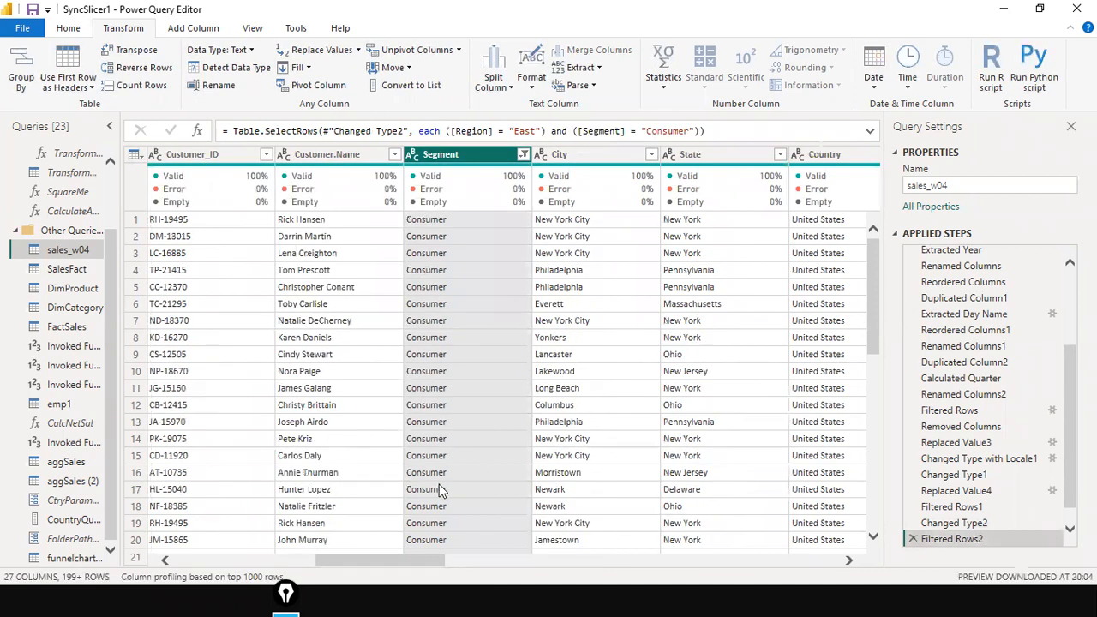
scroll(443, 490, "down", 10)
scroll(439, 490, "down", 9)
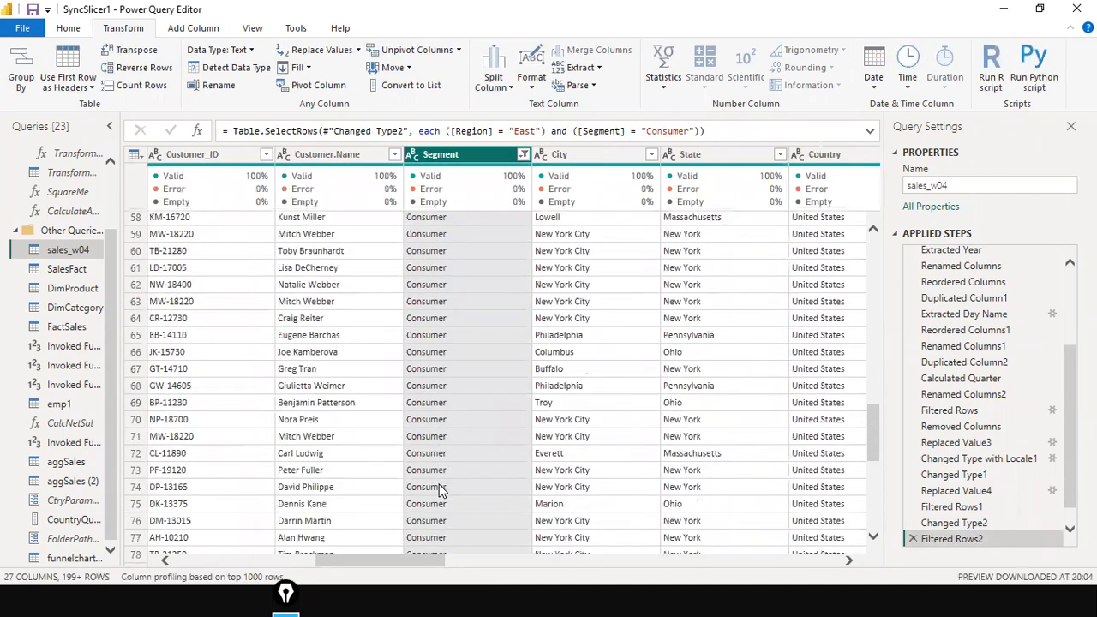
scroll(475, 390, "up", 6)
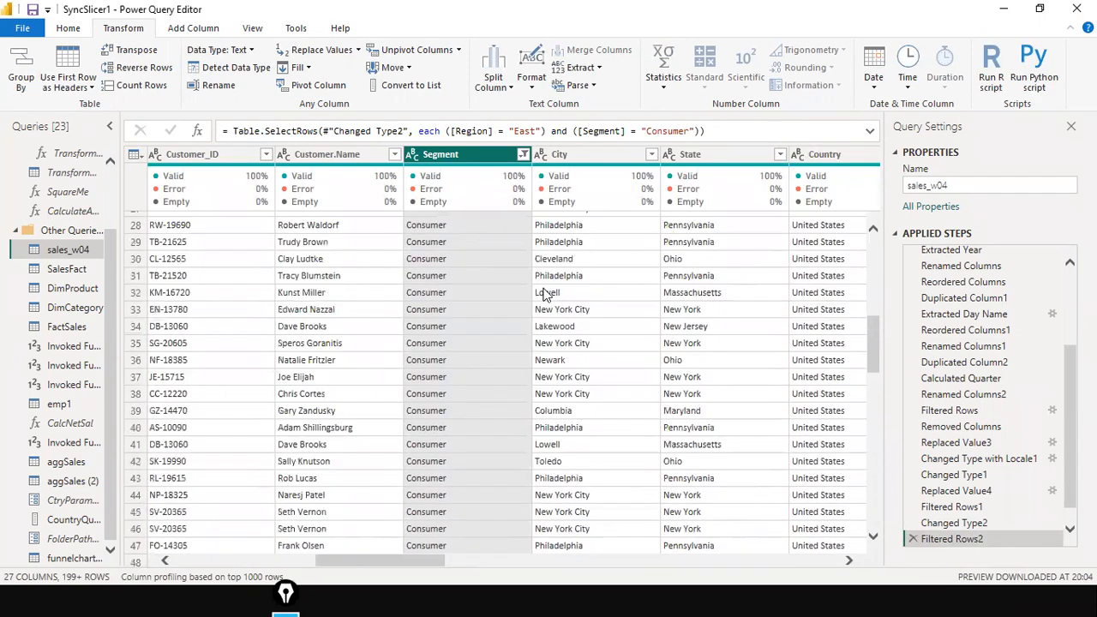
Remove the East restriction from the Region column by including all regions again
left_click(381, 548)
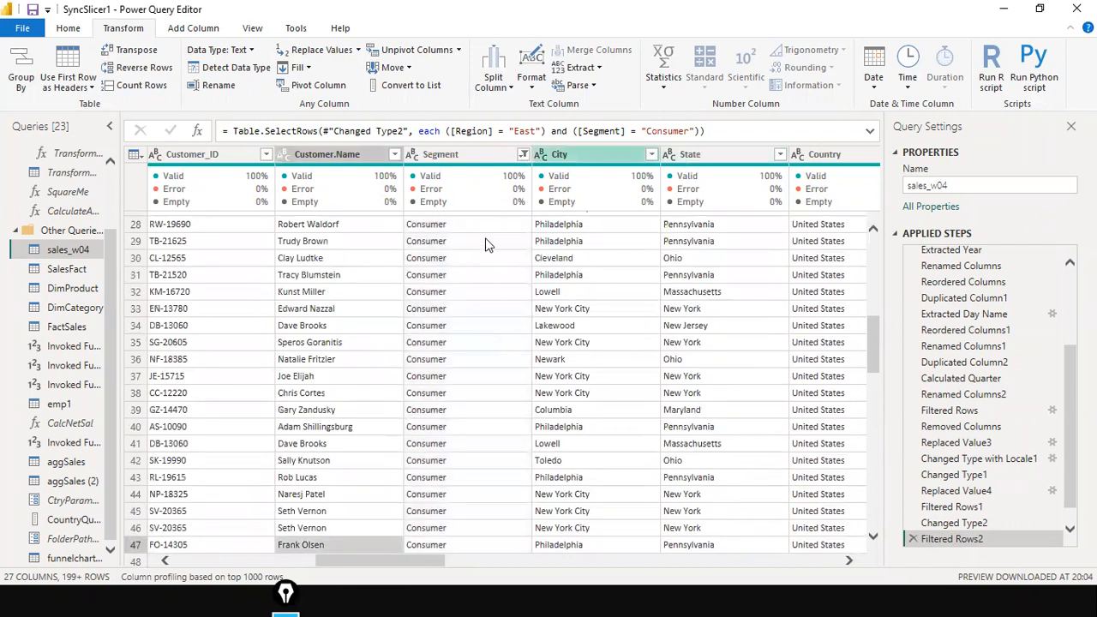
left_click_drag(351, 556, 529, 577)
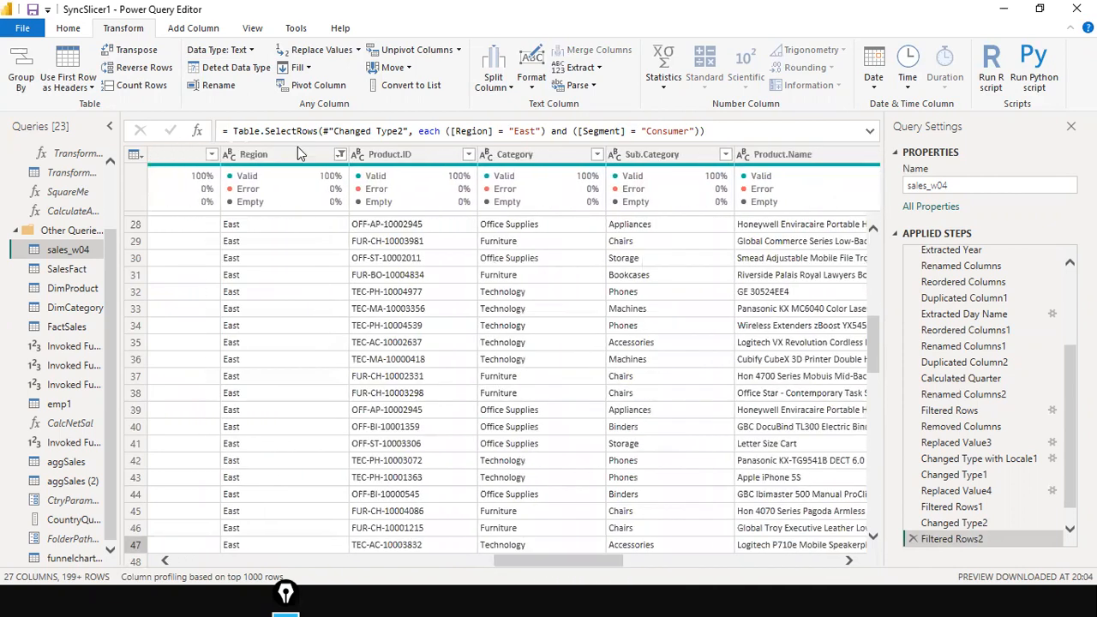
left_click_drag(534, 563, 505, 563)
left_click(500, 156)
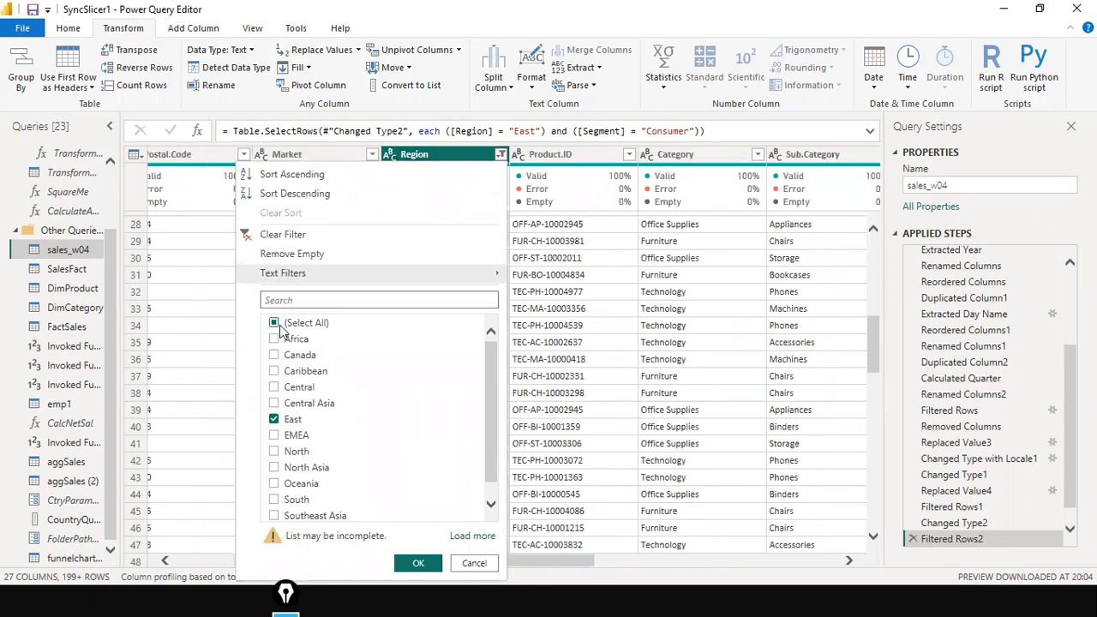
left_click(274, 323)
left_click(275, 324)
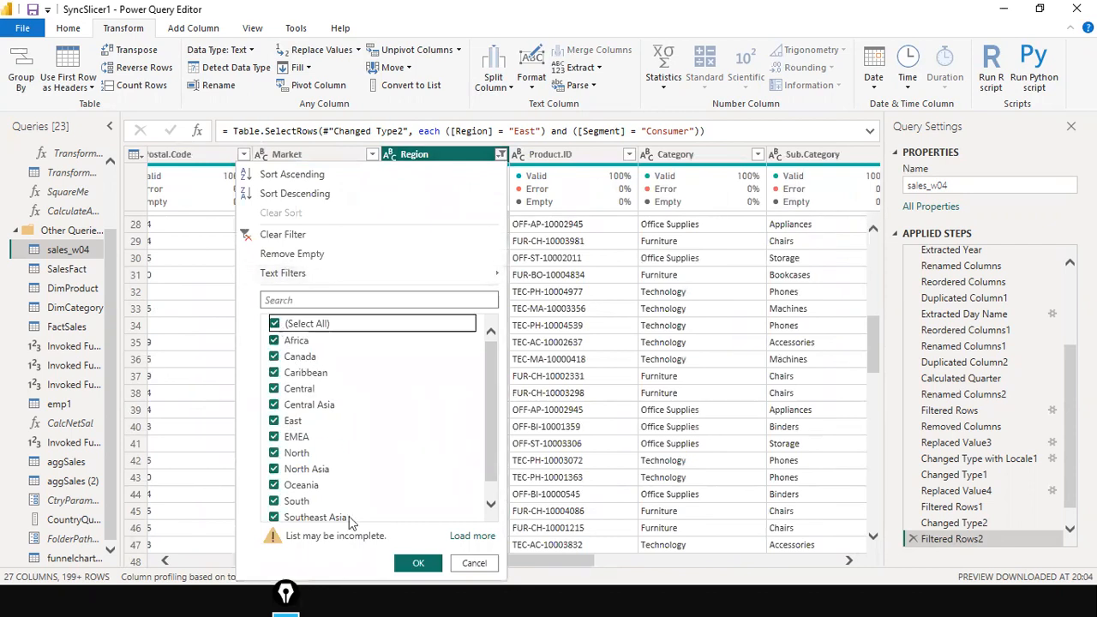
left_click(416, 563)
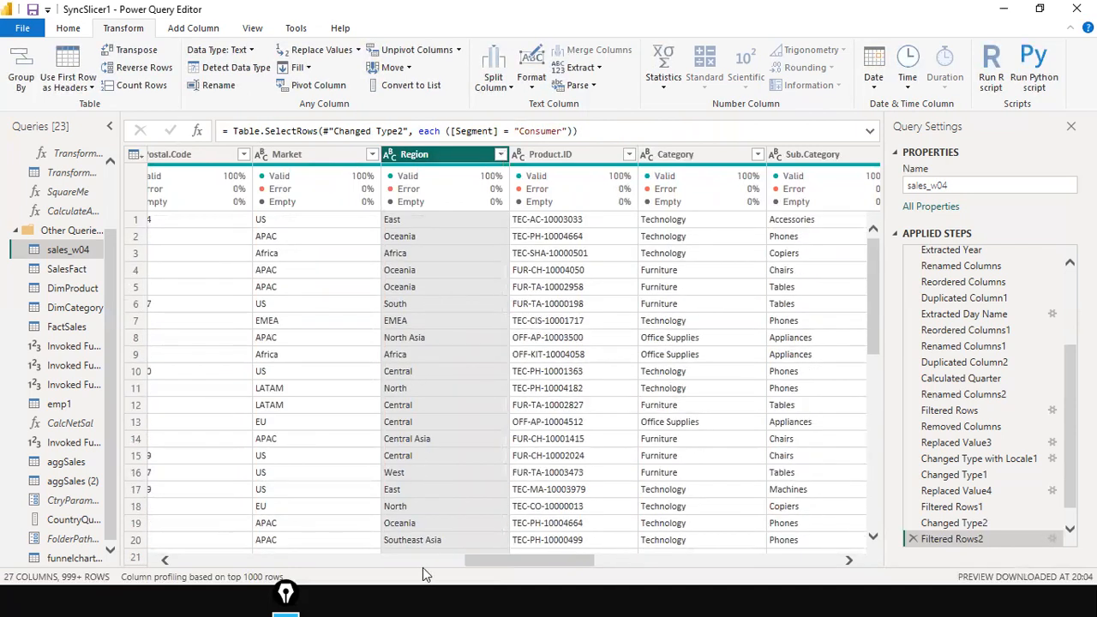
View the Grouped Rows step's result for the Consumer-only data
left_click_drag(481, 568, 450, 566)
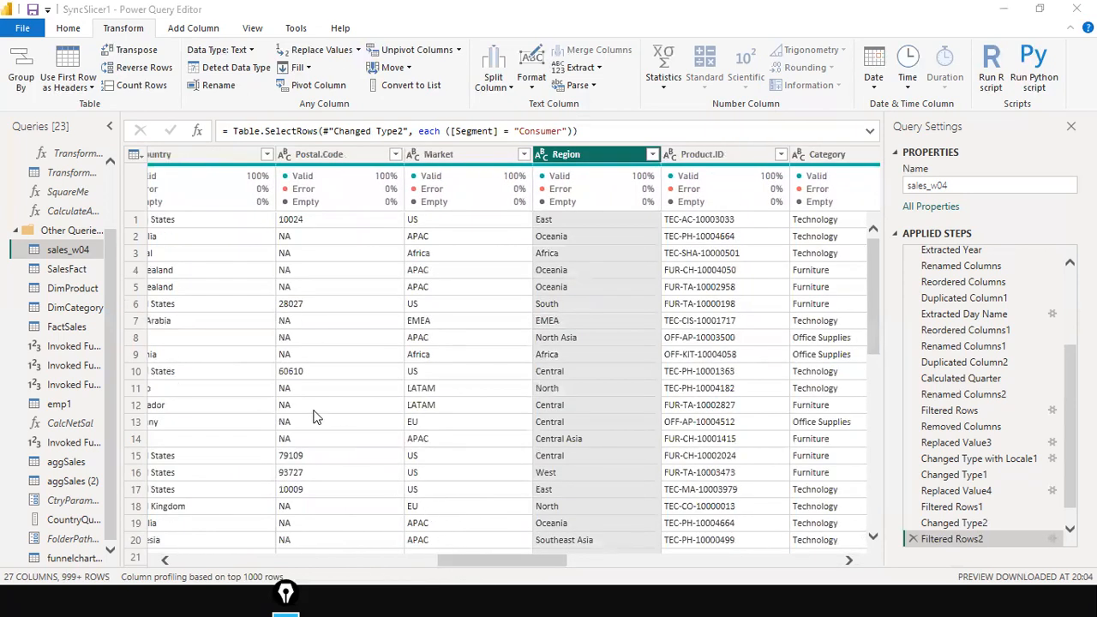
scroll(954, 524, "down", 1)
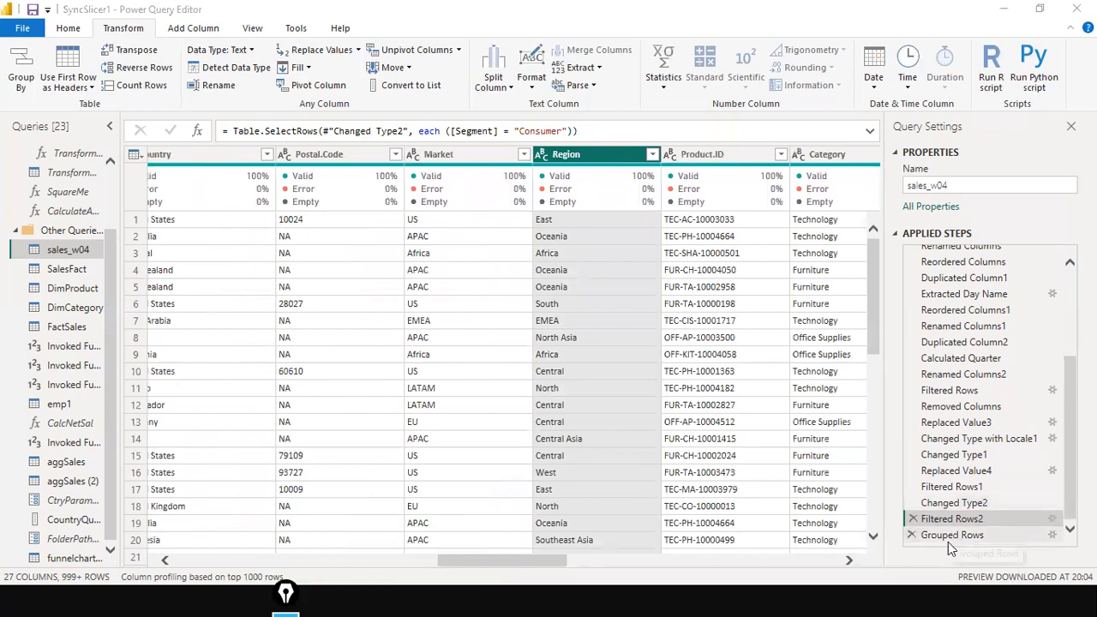
left_click(948, 536)
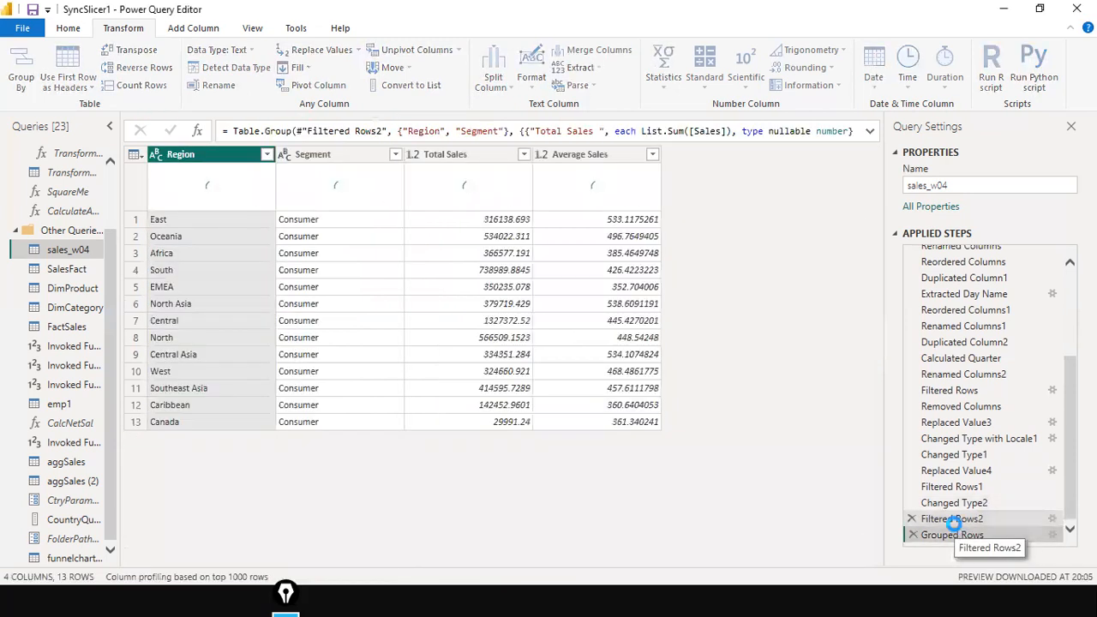
Clear the Segment filter in the Filtered Rows2 step and dismiss the error dialog
left_click(954, 524)
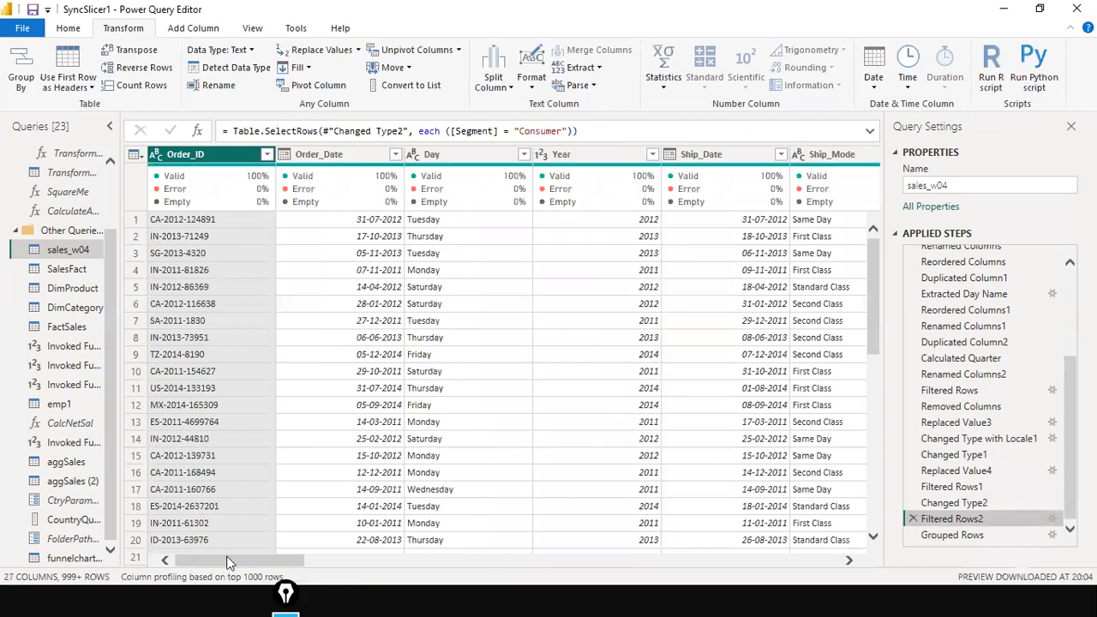
left_click_drag(230, 562, 360, 559)
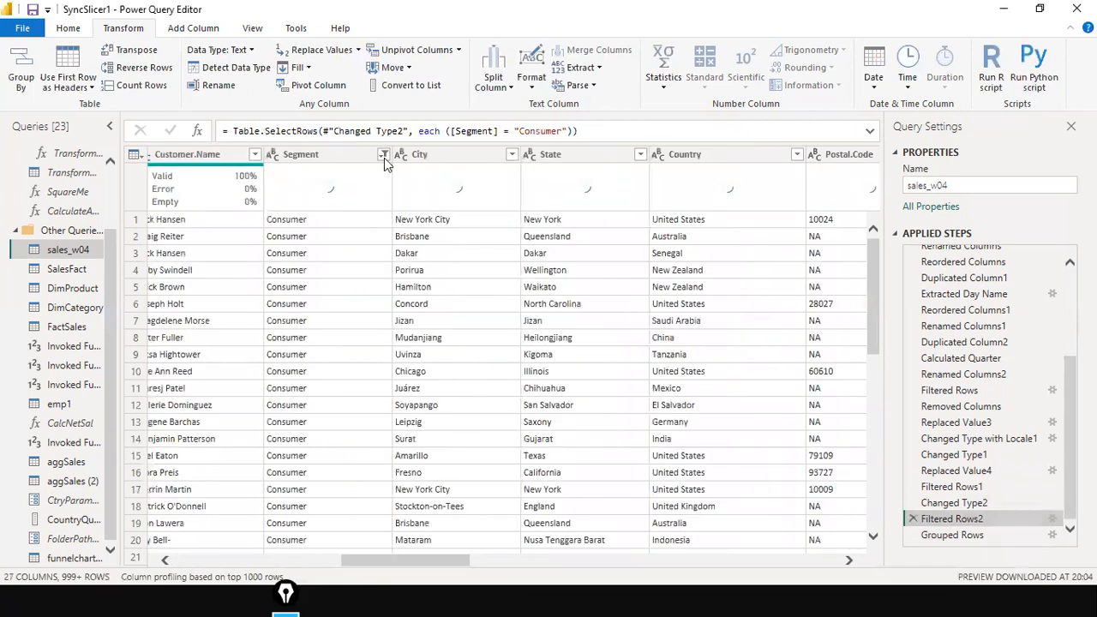
left_click(383, 155)
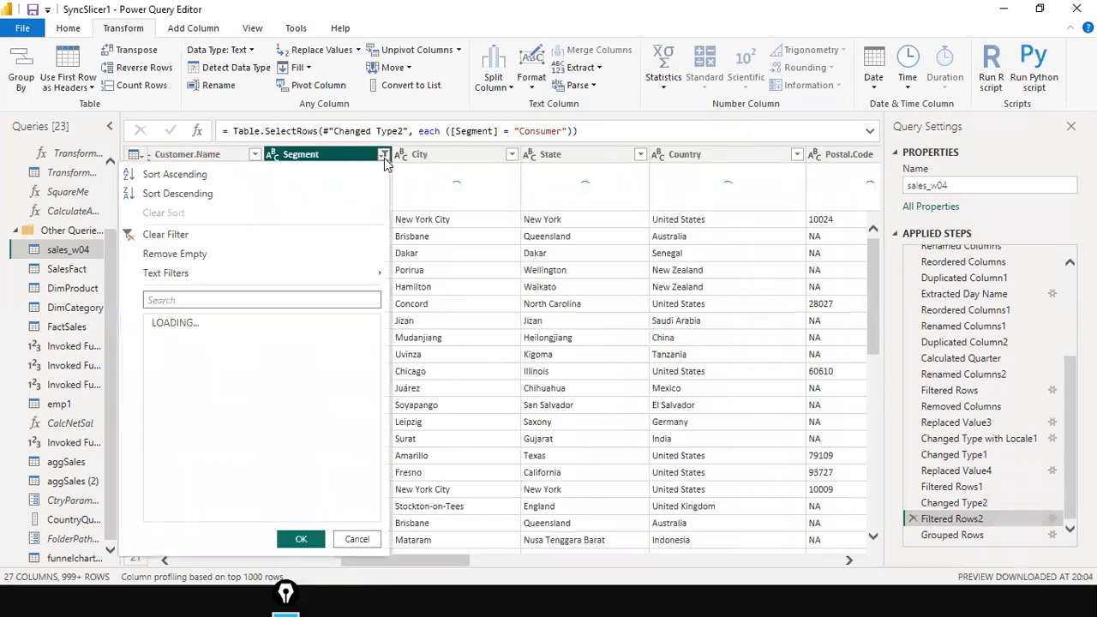
left_click(176, 234)
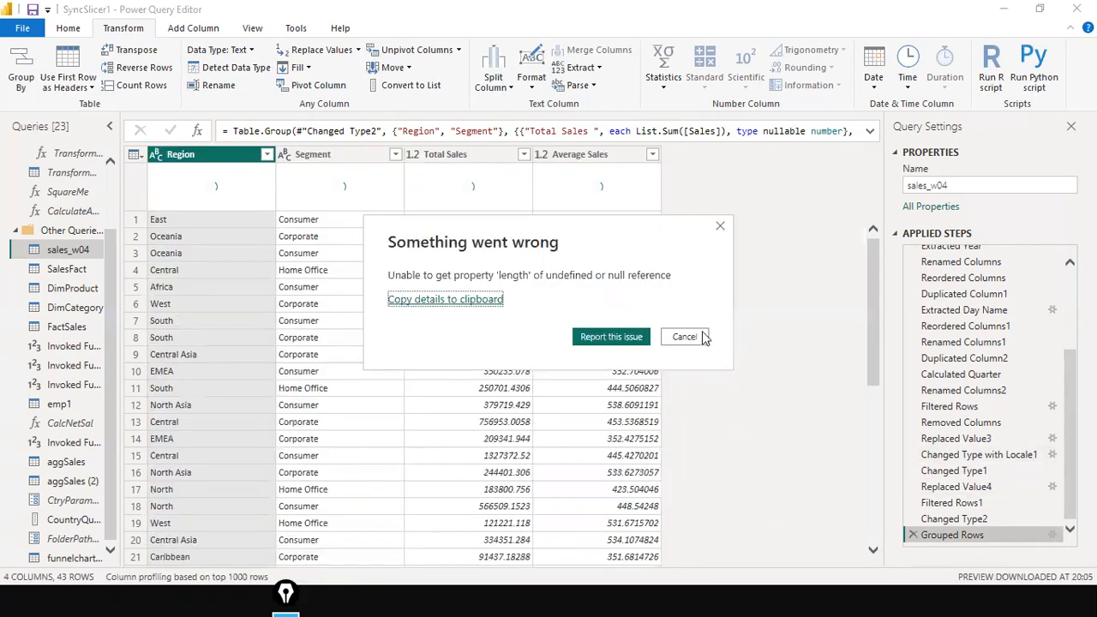
left_click(685, 337)
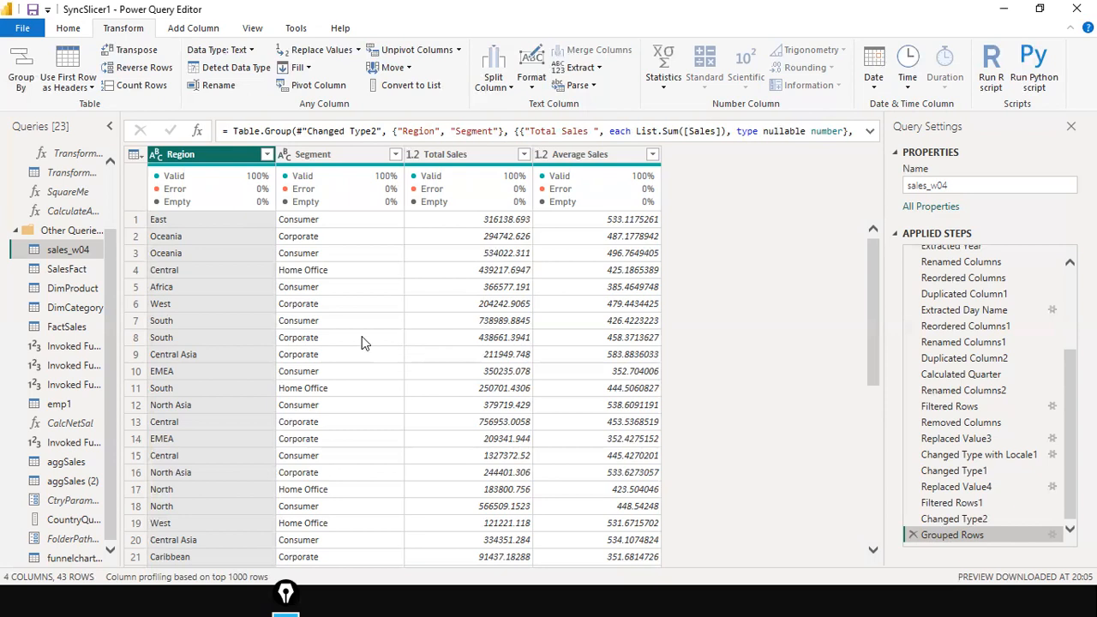
Review the grouping columns and aggregations in the Grouped Rows settings, leaving them as they are
mouse_move(140, 117)
left_mouse_down()
mouse_move(188, 352)
mouse_move(392, 407)
left_mouse_up()
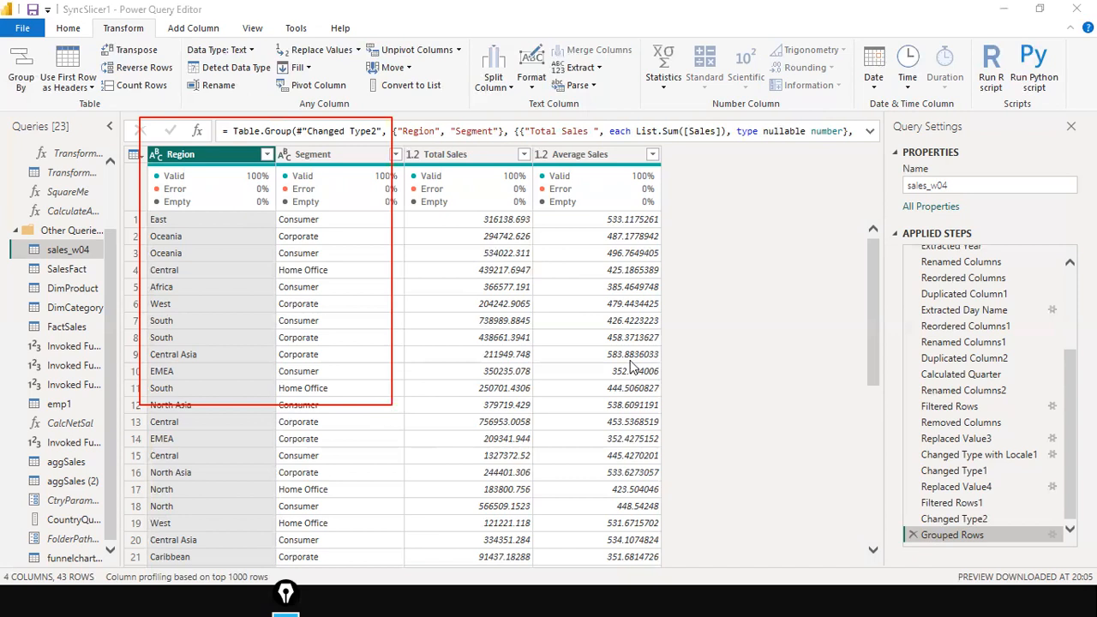
left_click(1054, 536)
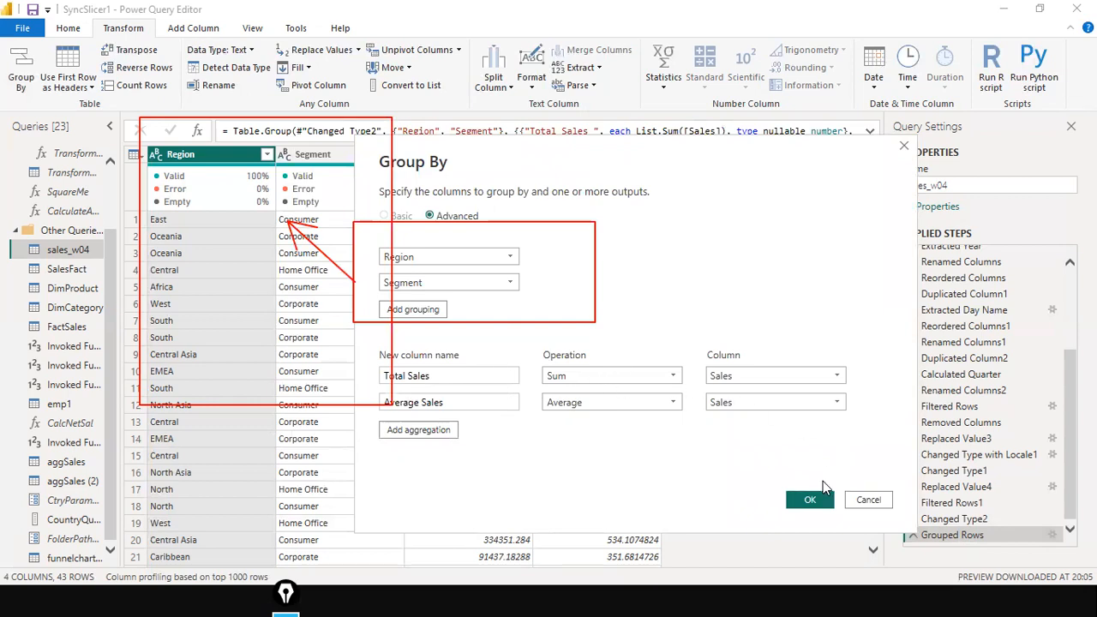
left_click(864, 499)
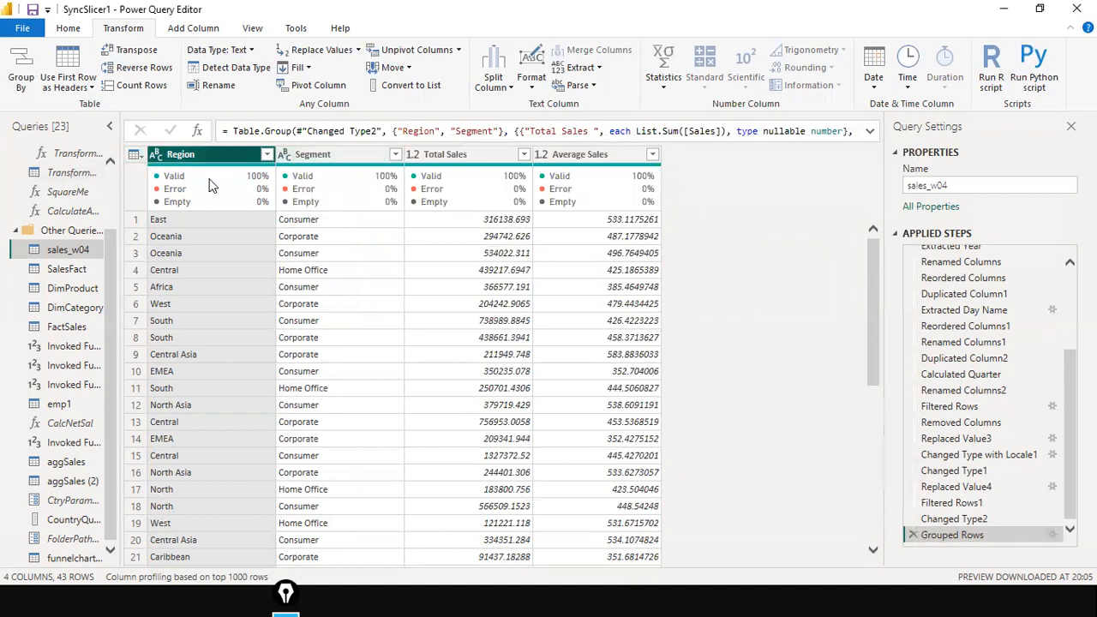
Edit the Grouped Rows step and add a third aggregation that uses the All Rows operation
mouse_move(517, 176)
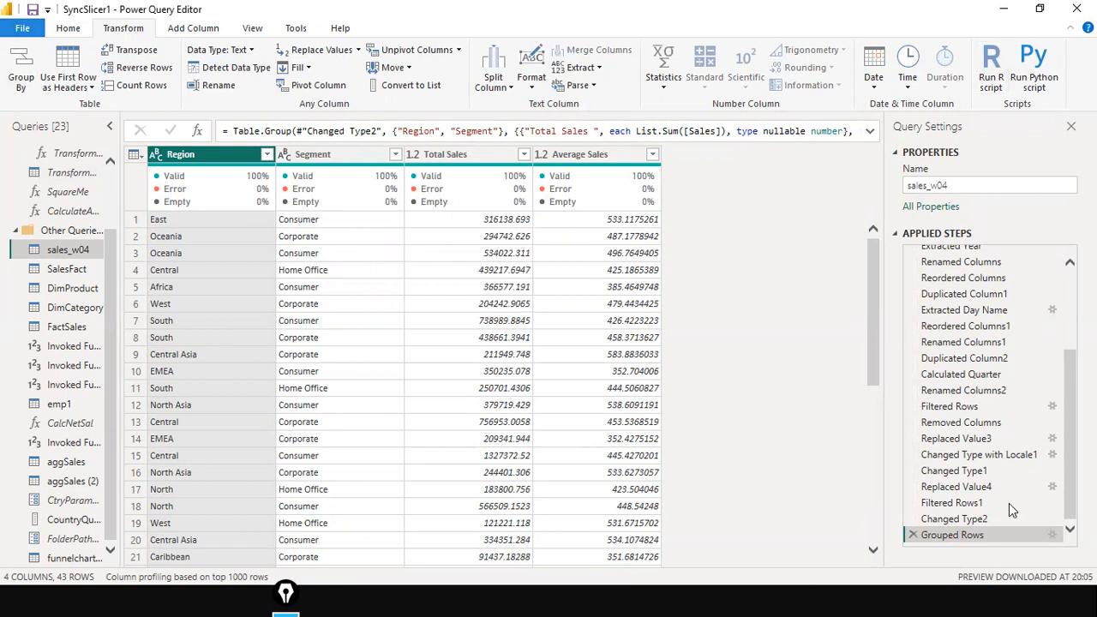
left_click(1054, 536)
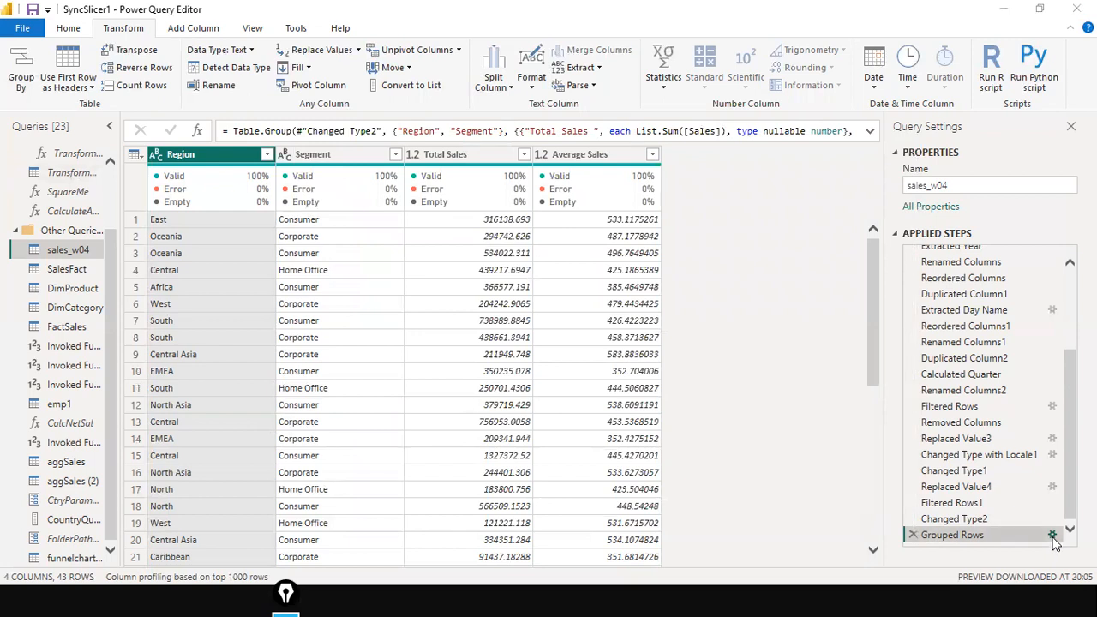
left_click(328, 387)
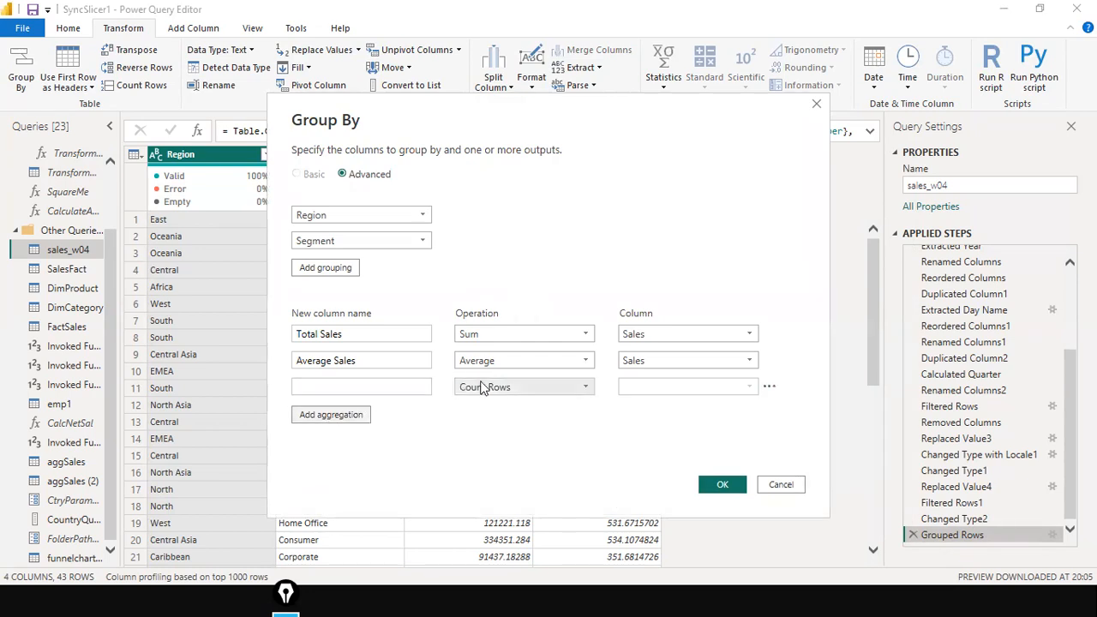
left_click(577, 389)
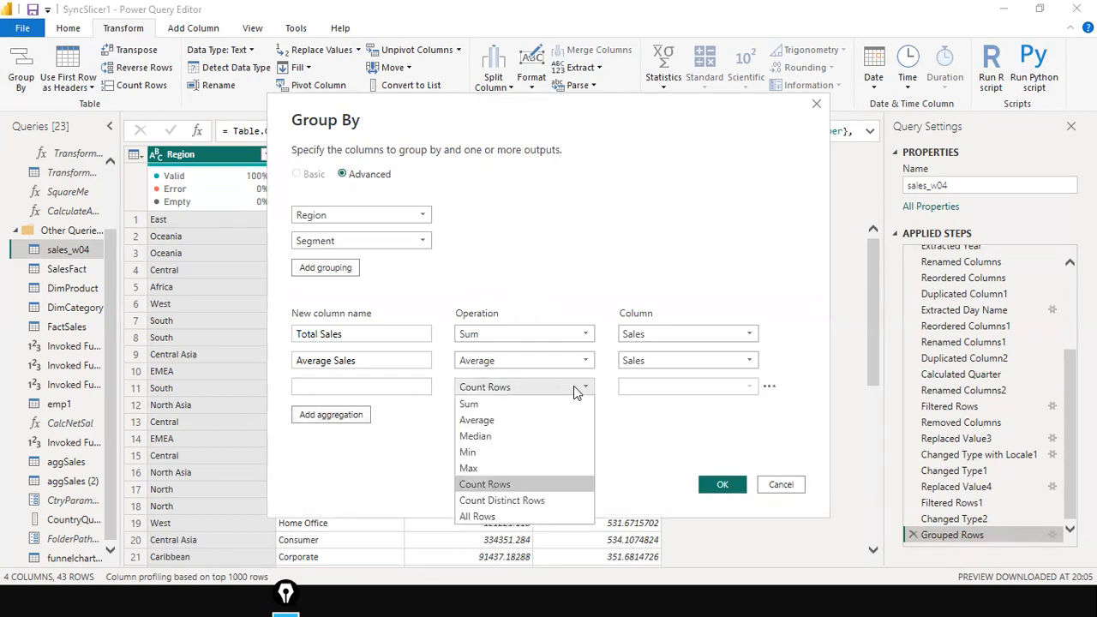
left_click(513, 517)
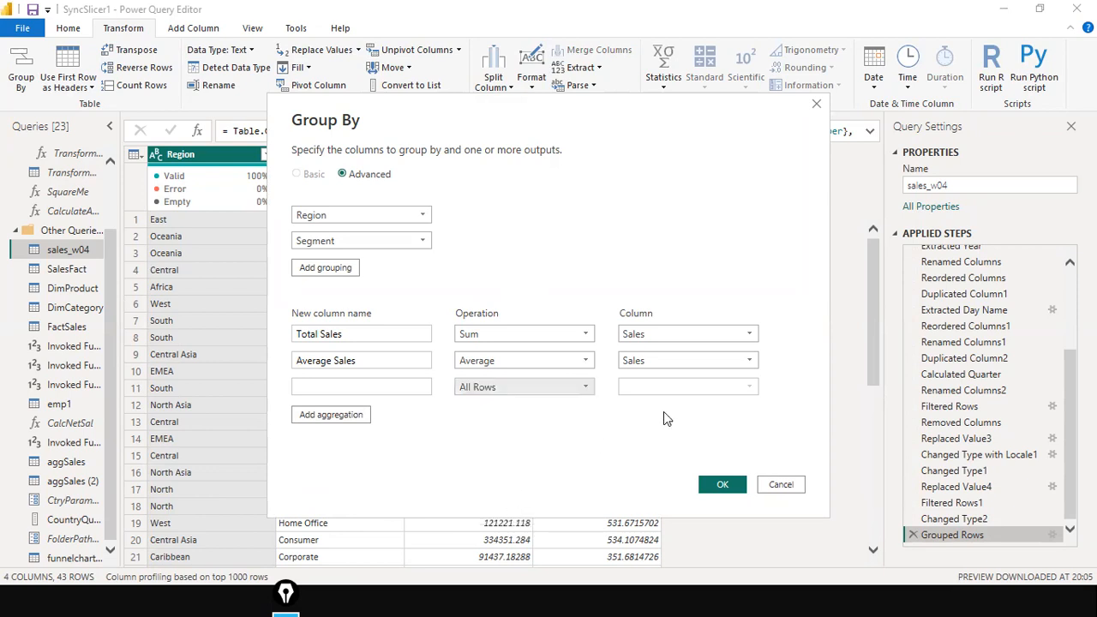
left_click(497, 387)
left_click(707, 390)
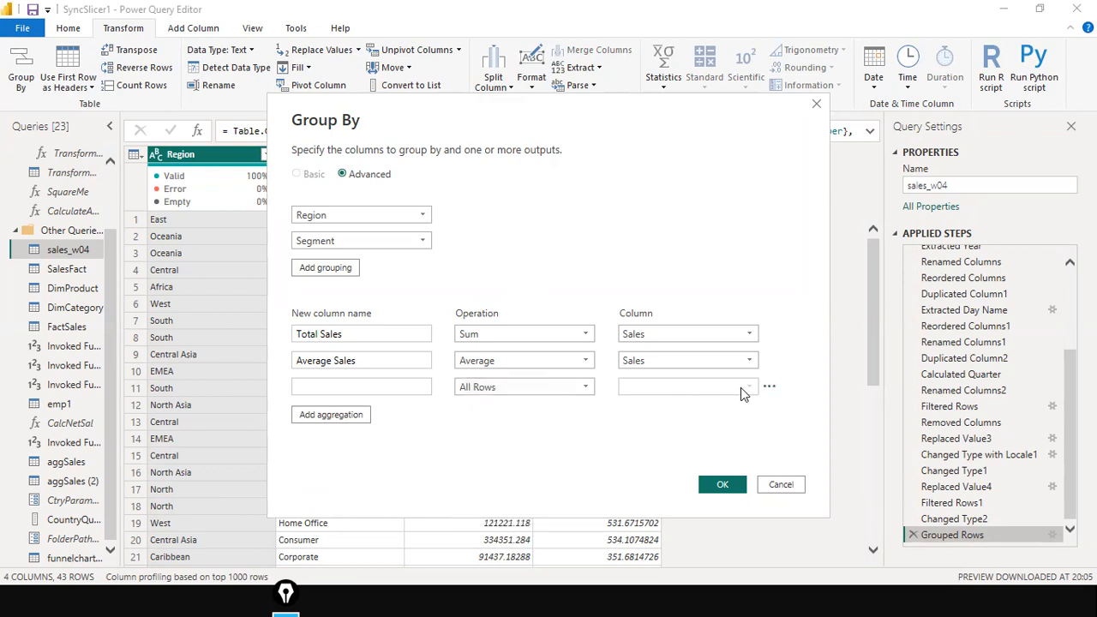
Name the All Rows aggregation Transactional Data and apply the grouping
left_click(313, 382)
left_click(383, 334)
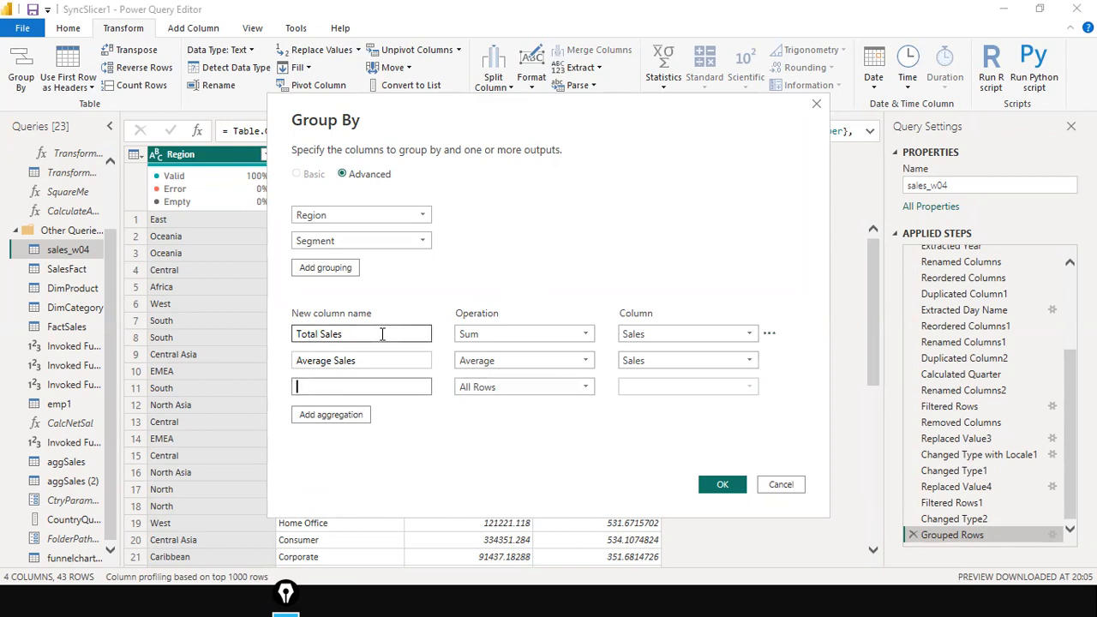
type("Transactoin")
key("BackSpace")
type("ion")
key("BackSpace")
key("BackSpace")
key("BackSpace")
key("BackSpace")
type("onal Data")
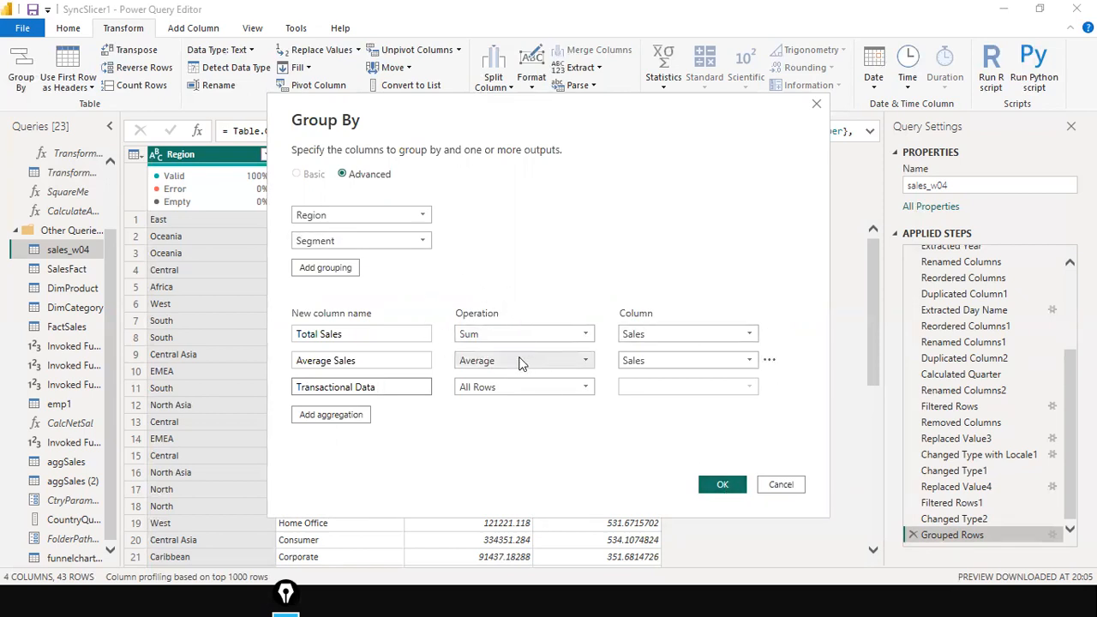
left_click(723, 486)
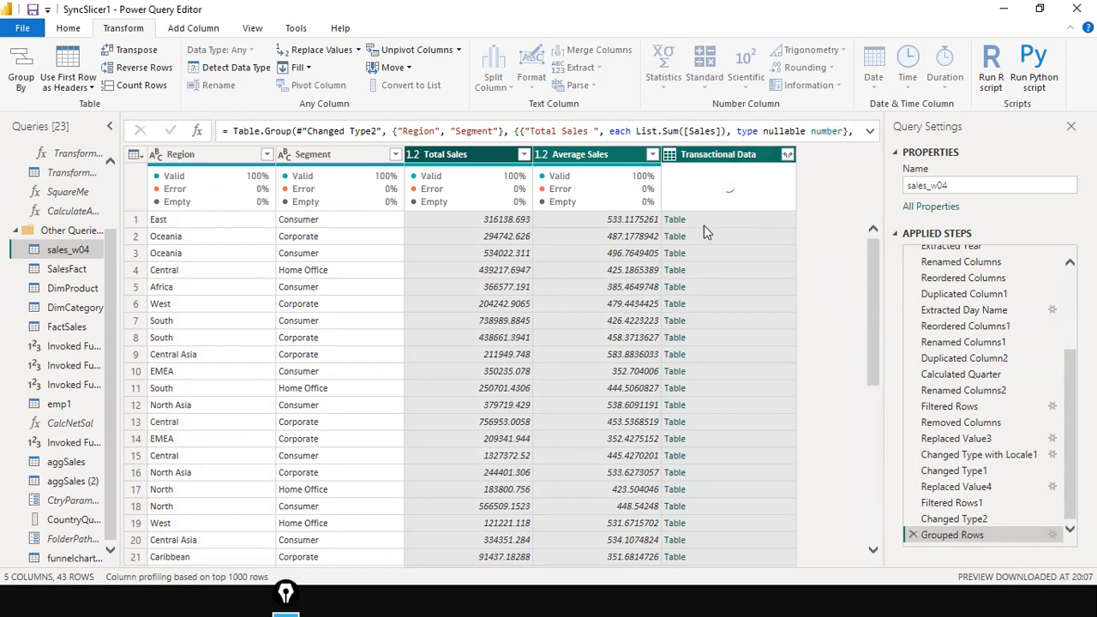
Look through the grouped rows and preview the nested Transactional Data table of the East Consumer group
scroll(713, 270, "down", 2)
scroll(714, 272, "down", 7)
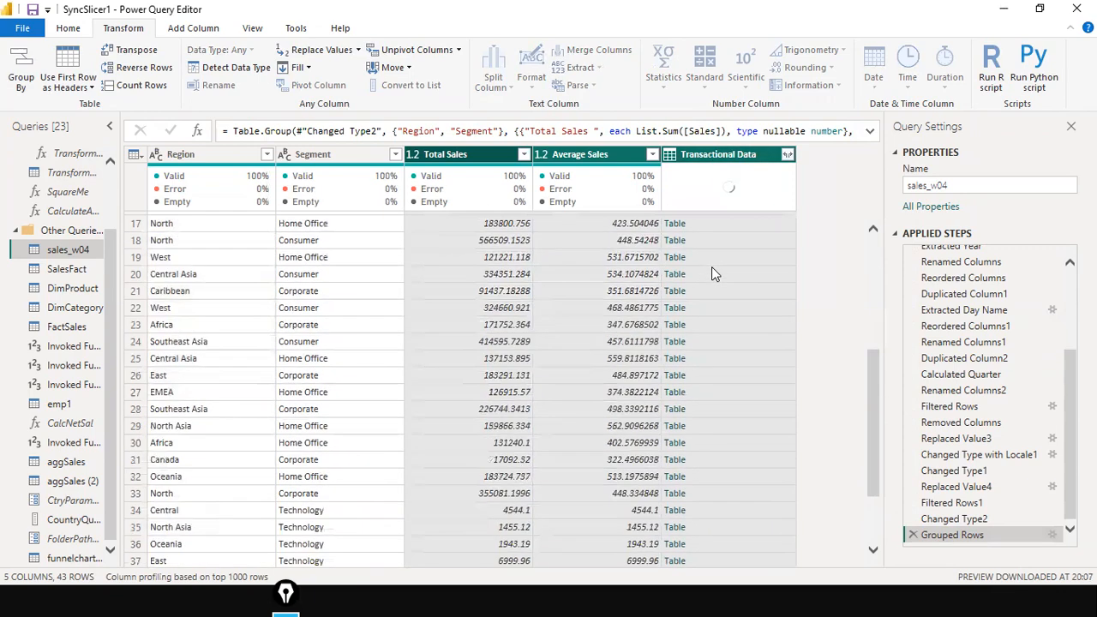
scroll(711, 272, "up", 7)
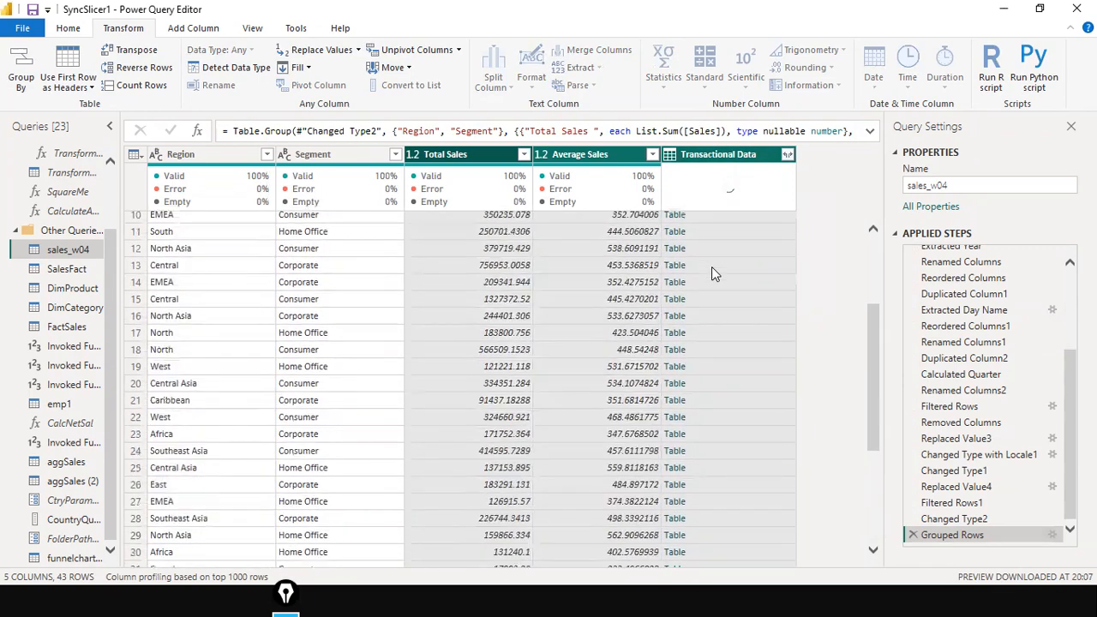
scroll(715, 235, "up", 8)
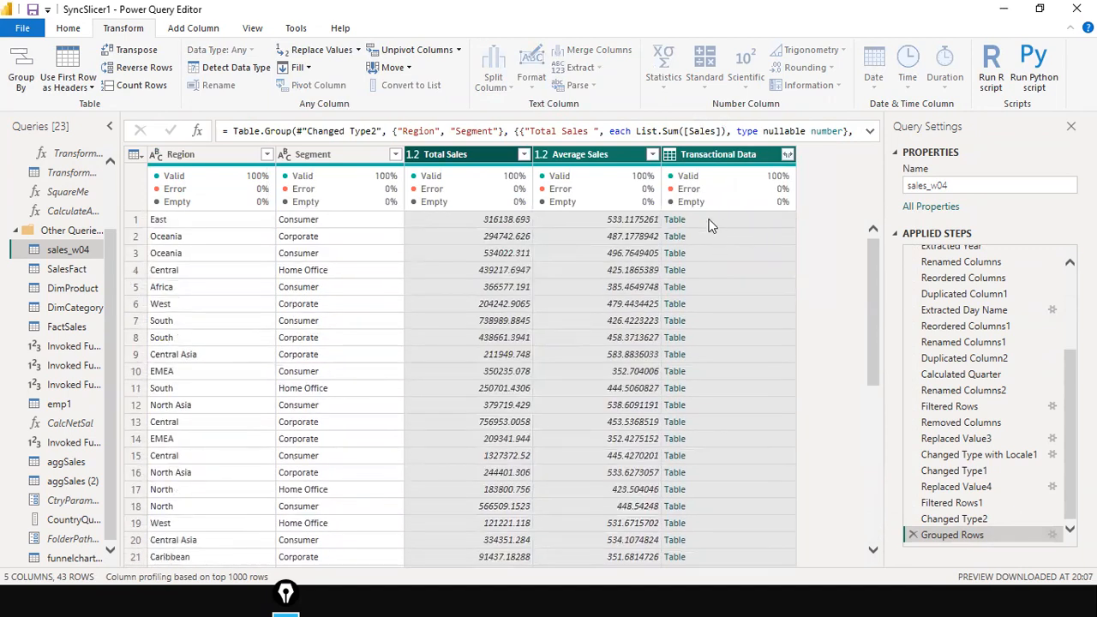
left_click(735, 222)
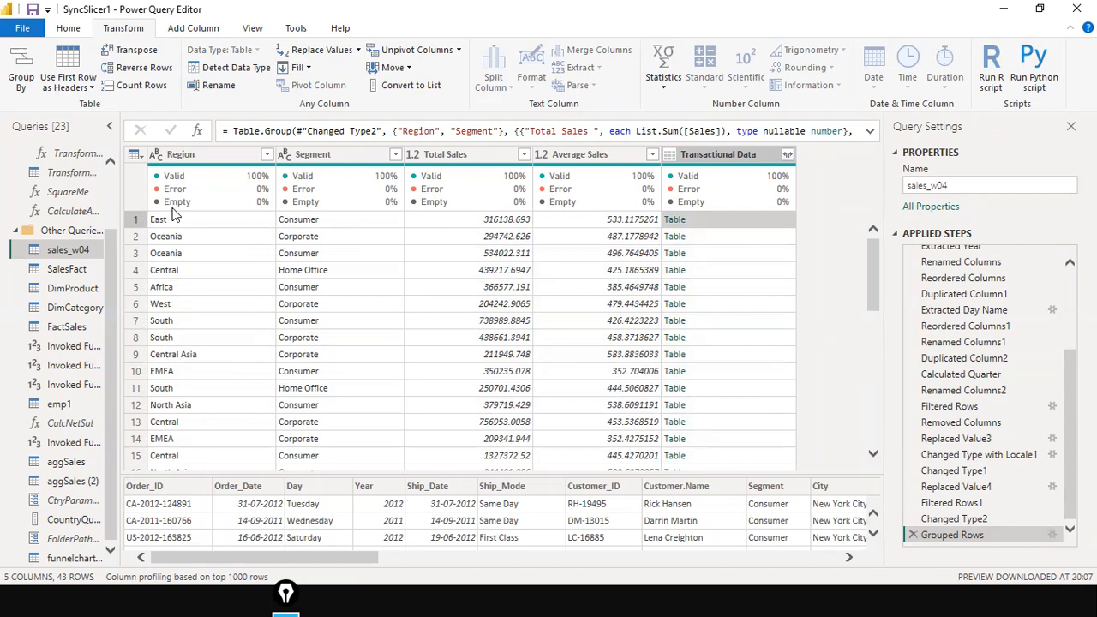
scroll(510, 532, "down", 5)
scroll(525, 522, "down", 5)
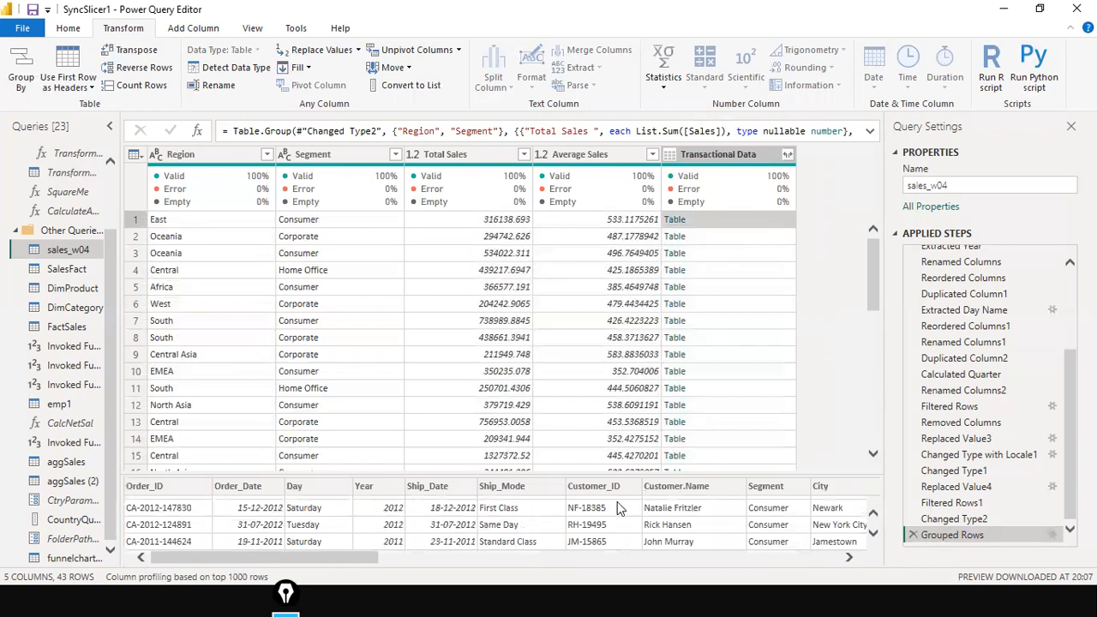
scroll(763, 513, "down", 4)
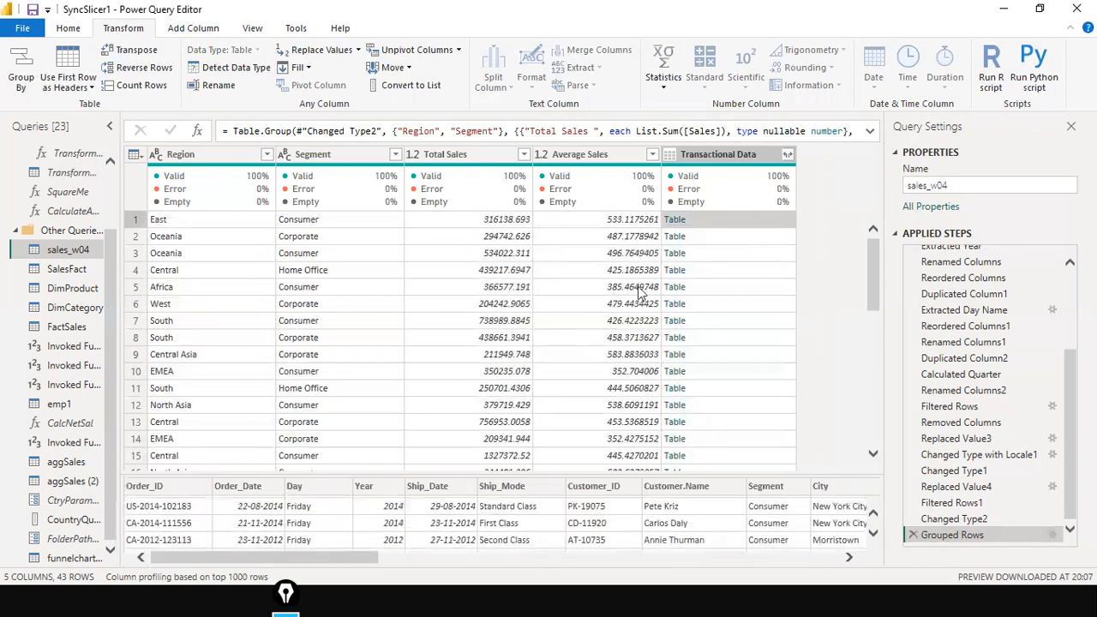
Examine all columns of the nested Transactional Data table for the Oceania Corporate group
left_click(751, 243)
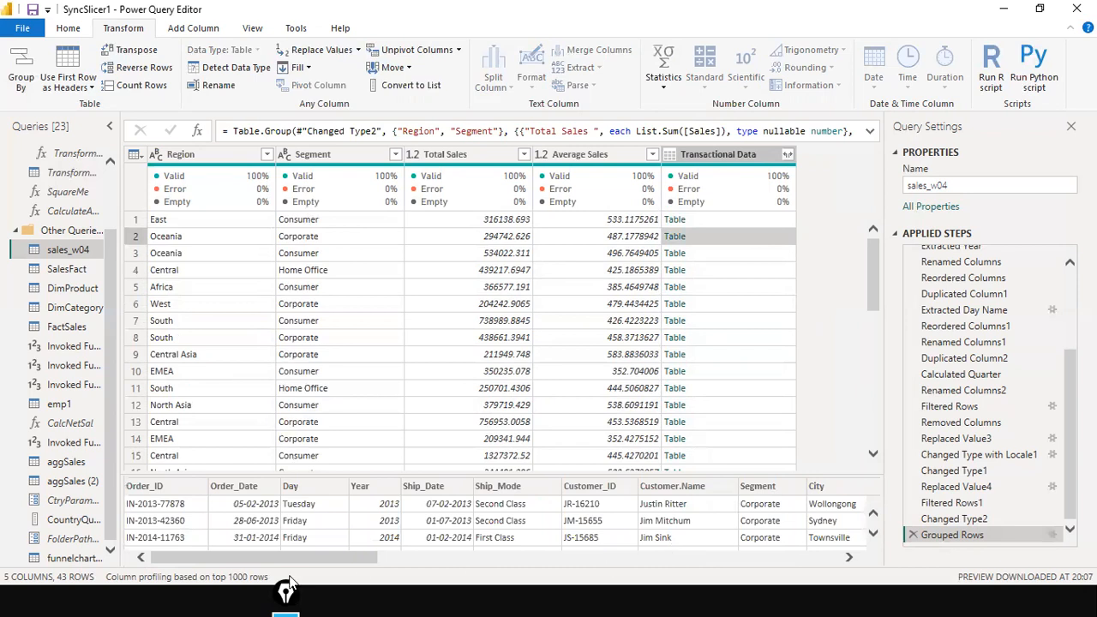
left_click_drag(318, 552, 392, 553)
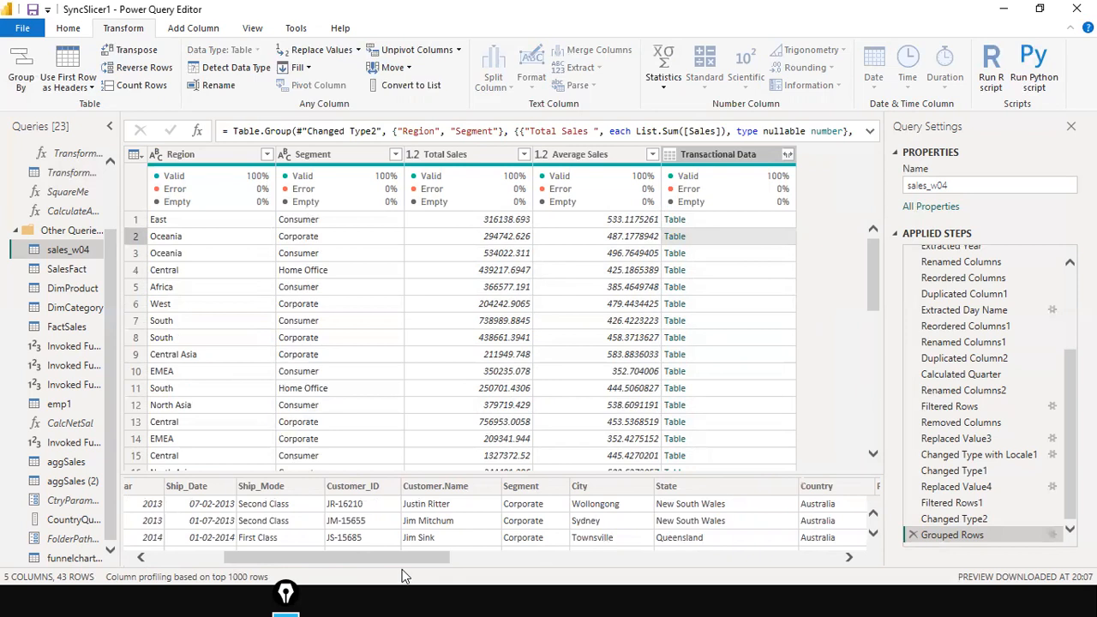
left_click_drag(408, 563, 570, 552)
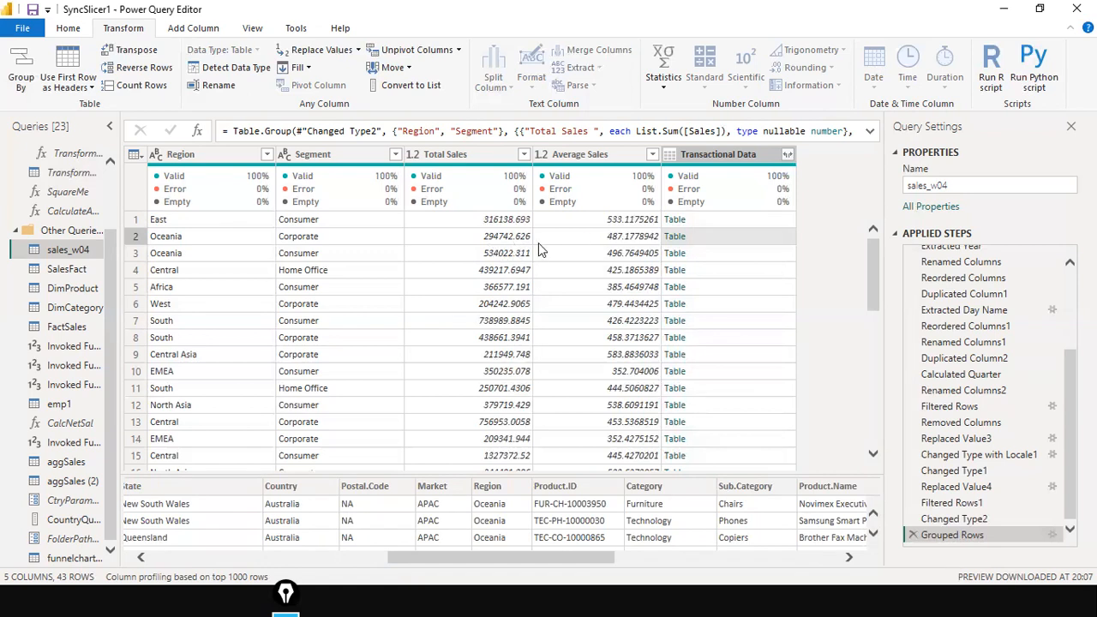
left_click_drag(455, 557, 746, 543)
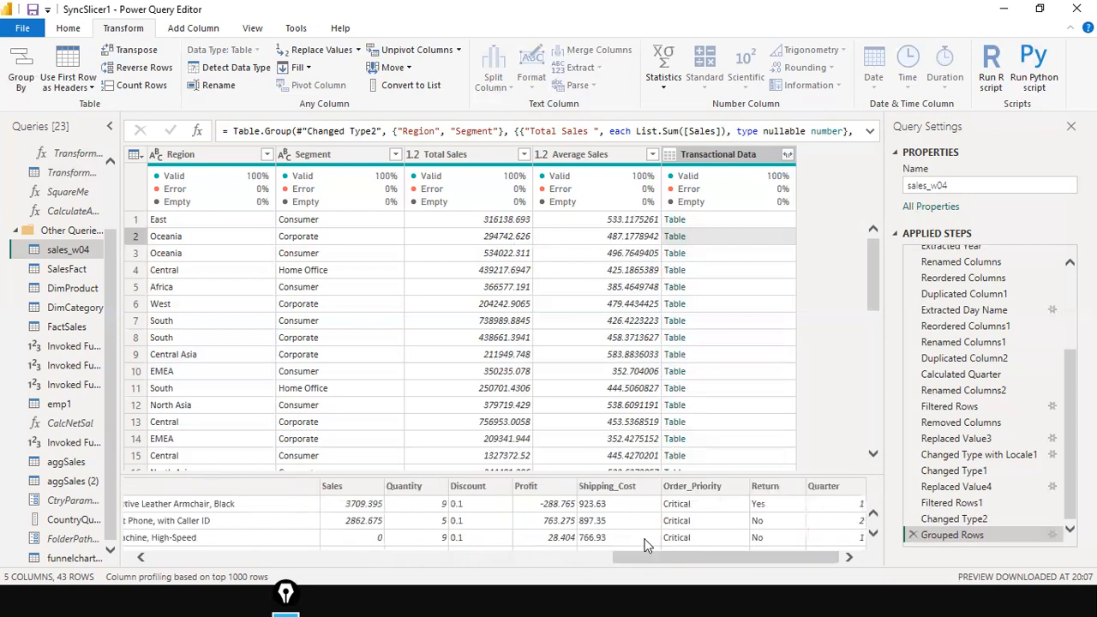
scroll(609, 527, "down", 3)
scroll(607, 527, "down", 3)
scroll(340, 538, "down", 2)
scroll(341, 537, "up", 2)
left_click(505, 558)
left_click_drag(505, 556, 834, 534)
scroll(753, 455, "down", 2)
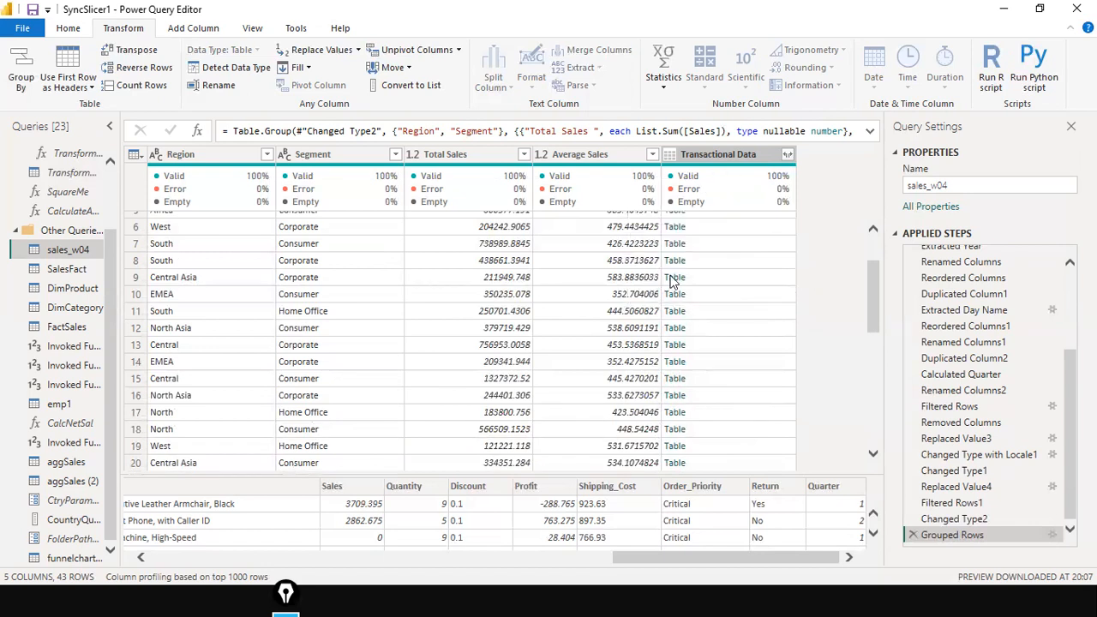
Expand the Transactional Data column to only Day, Year and Segment, without the original column name as prefix
left_click(789, 163)
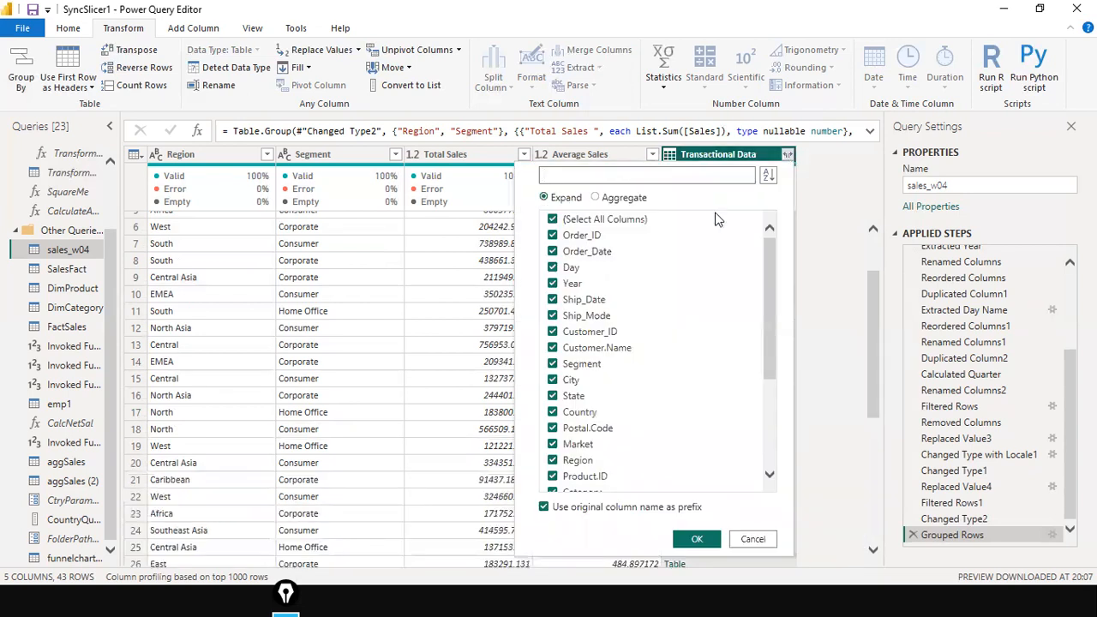
left_click(553, 221)
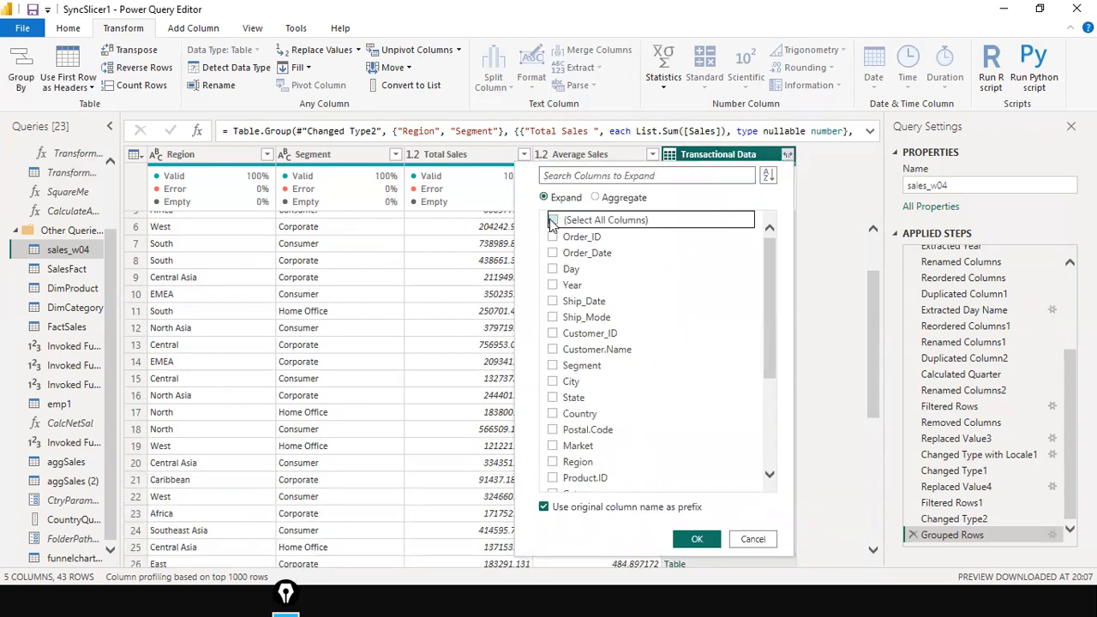
left_click(556, 293)
left_click(553, 283)
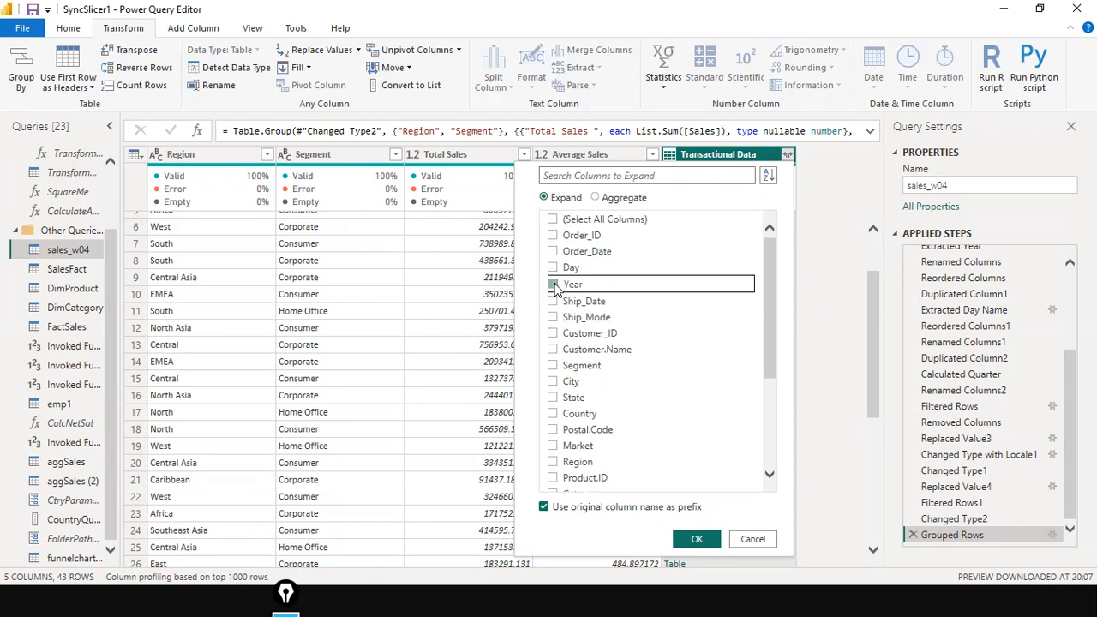
left_click(553, 268)
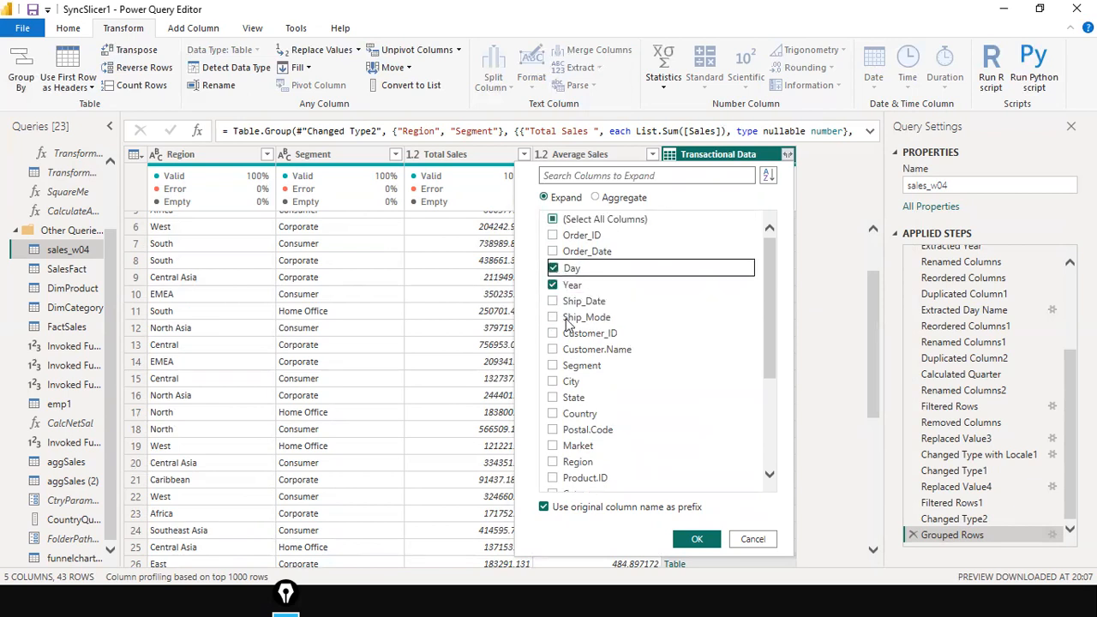
left_click(552, 367)
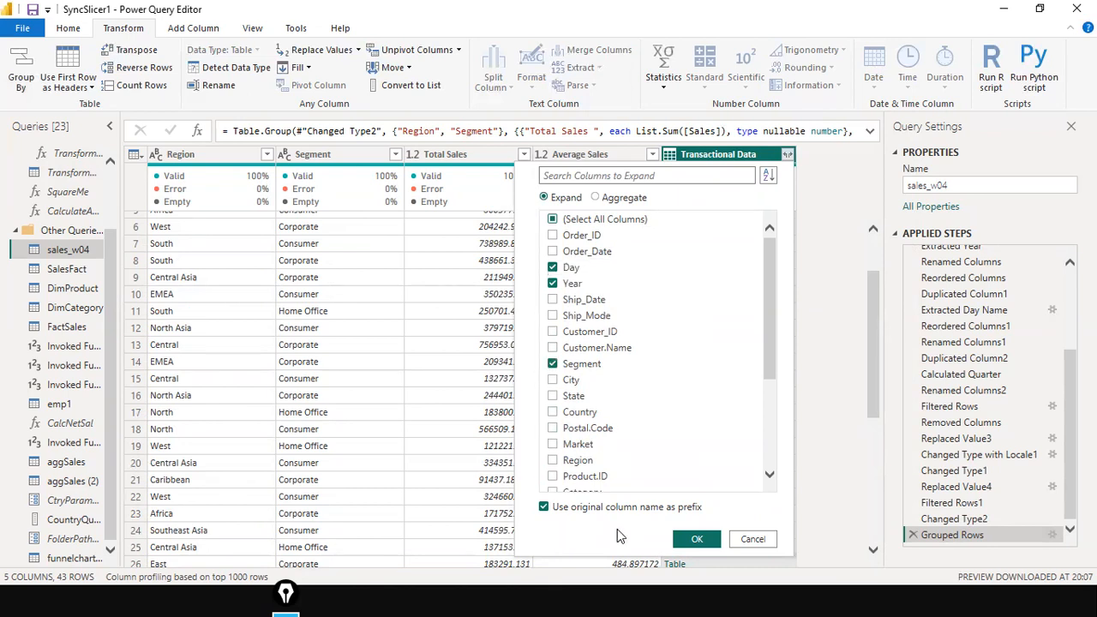
left_click(544, 509)
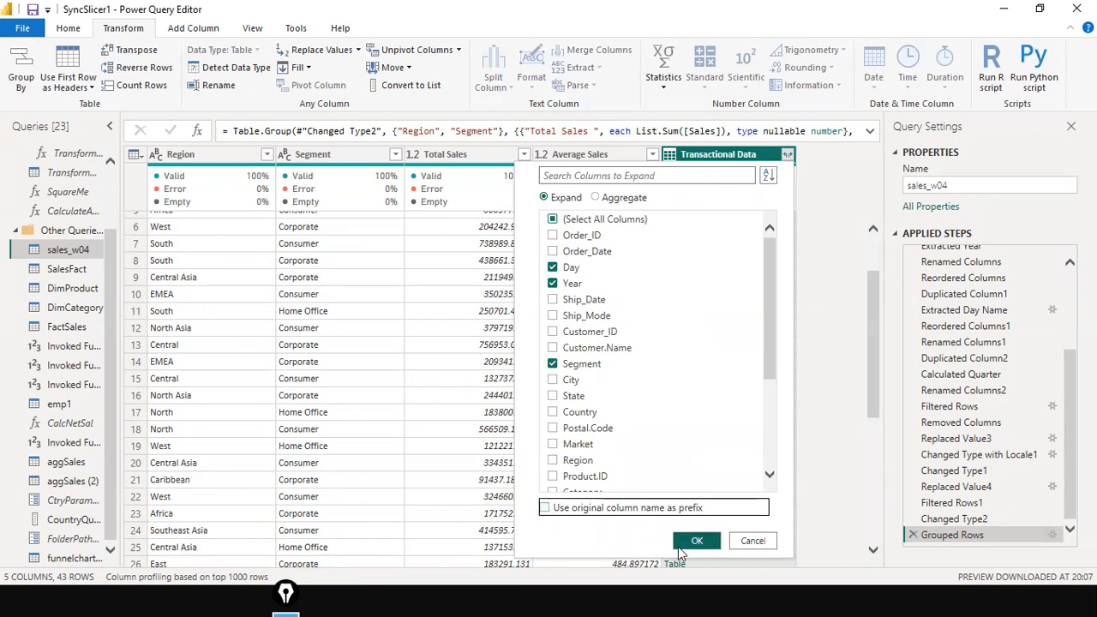
left_click(696, 539)
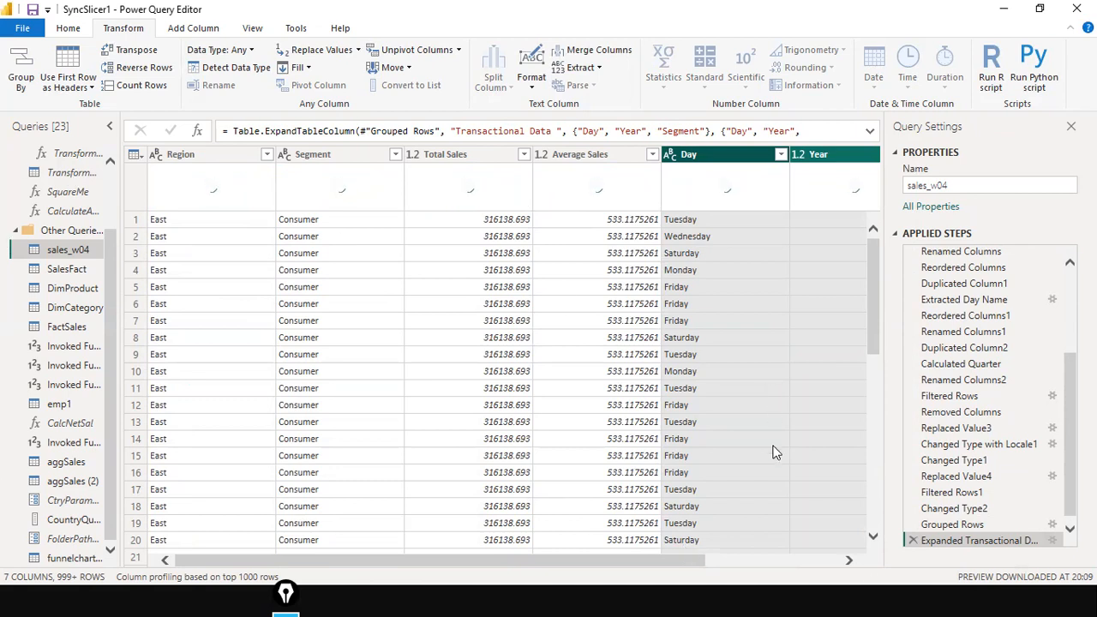
Sort the expanded rows by Year in descending order
scroll(726, 542, "right", 3)
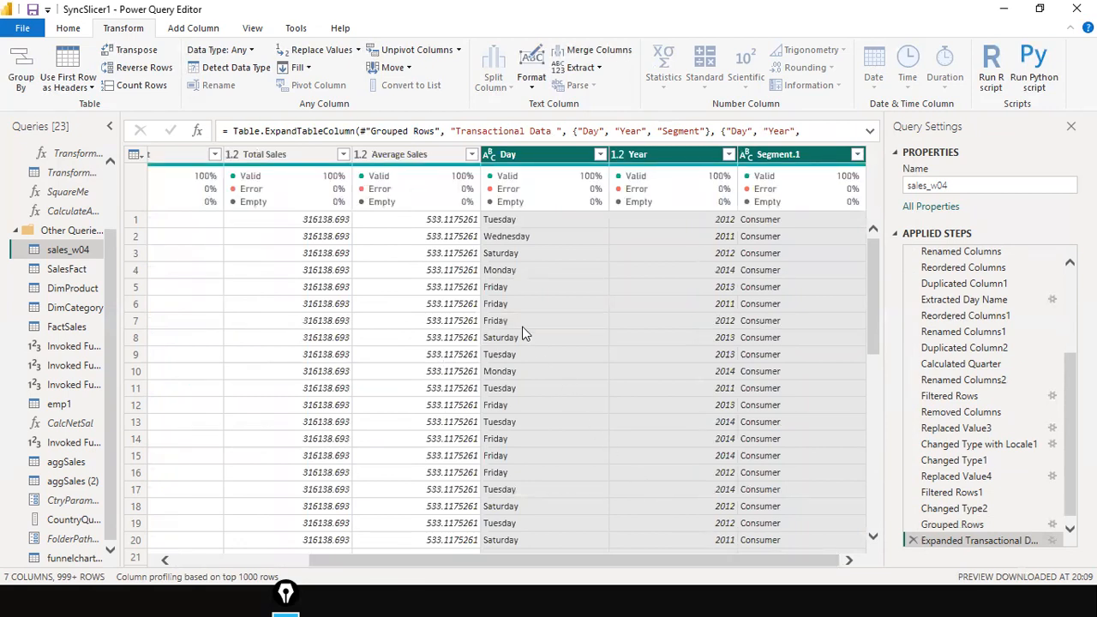
mouse_move(378, 209)
left_mouse_down()
mouse_move(380, 274)
mouse_move(466, 531)
left_mouse_up()
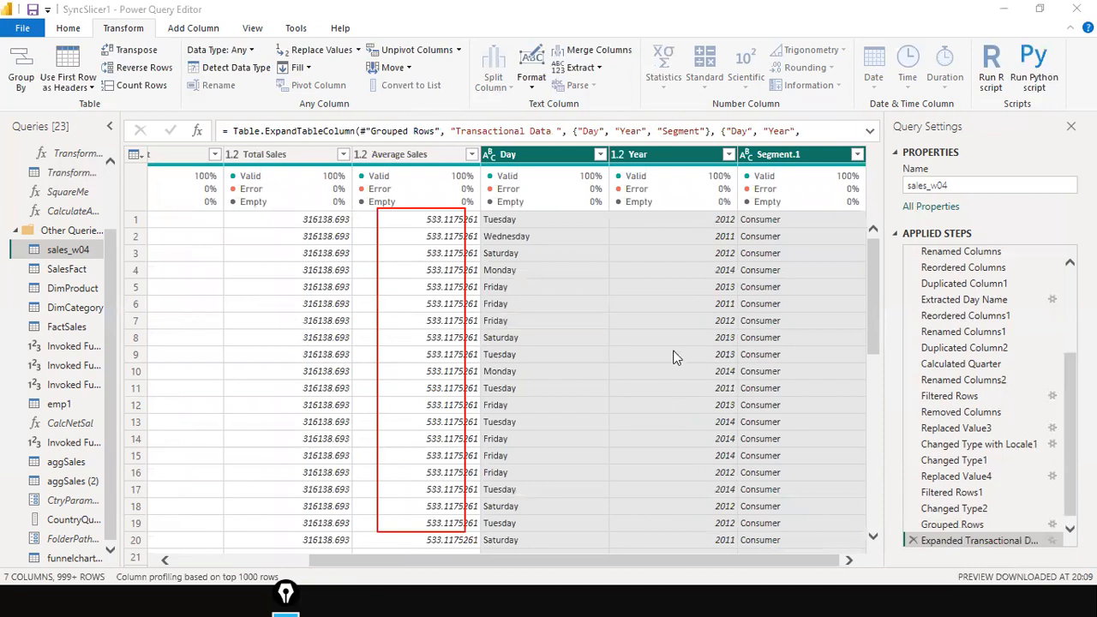
left_click(729, 154)
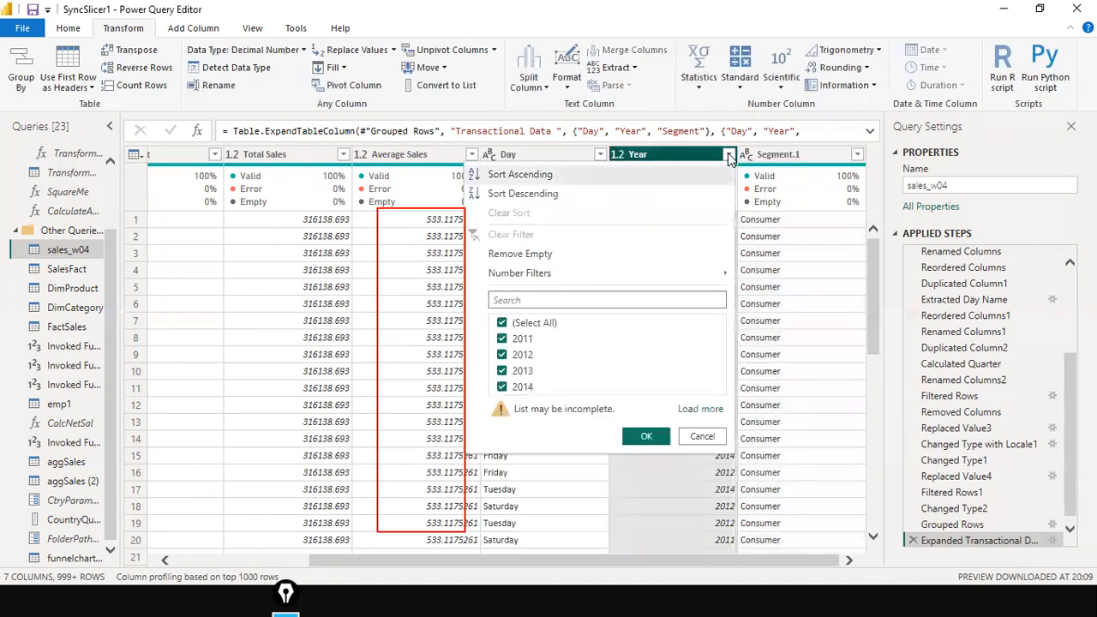
left_click(541, 195)
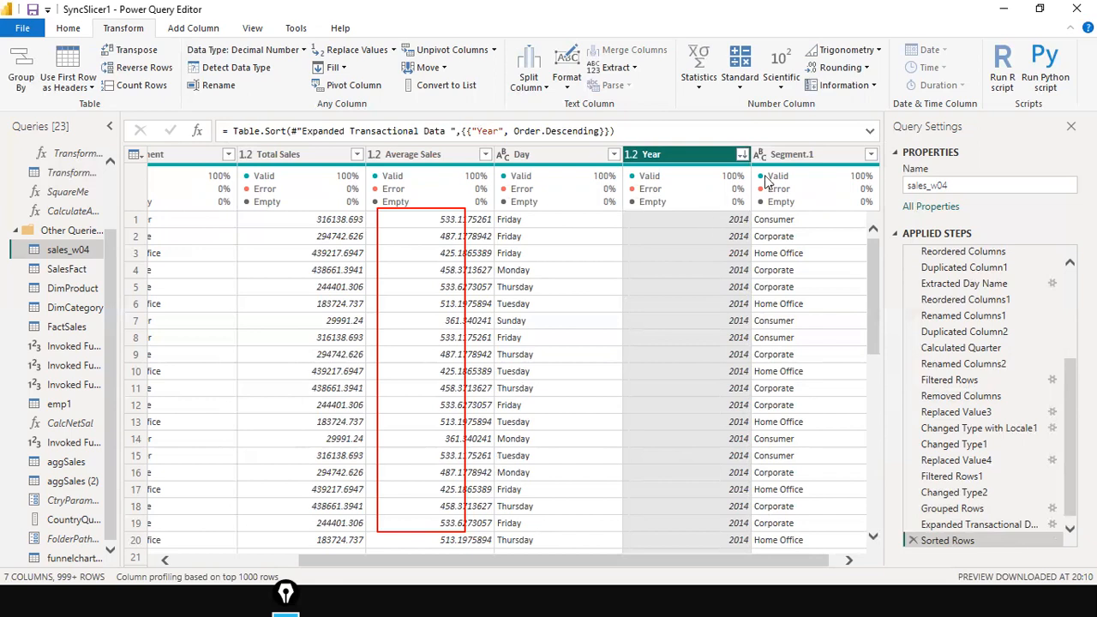
left_click_drag(336, 560, 302, 571)
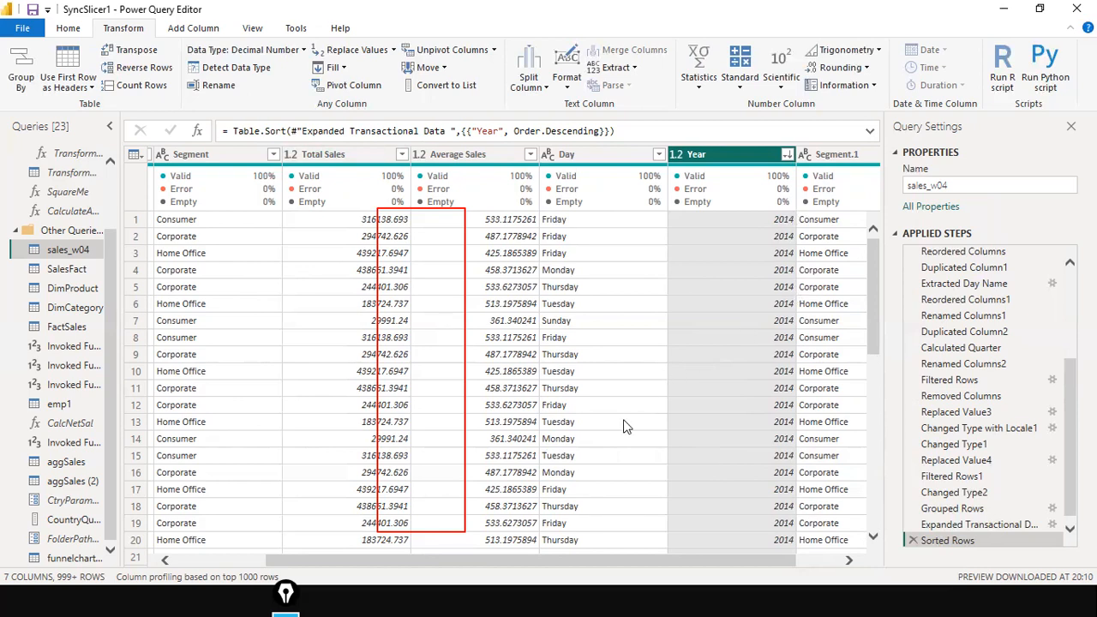
key("alt+Tab")
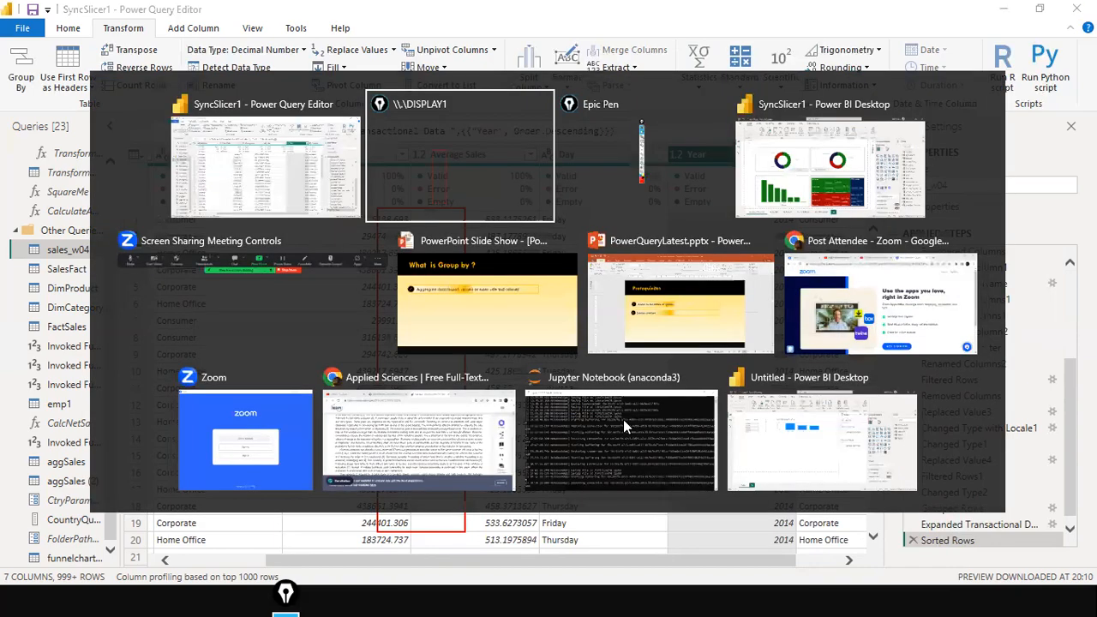
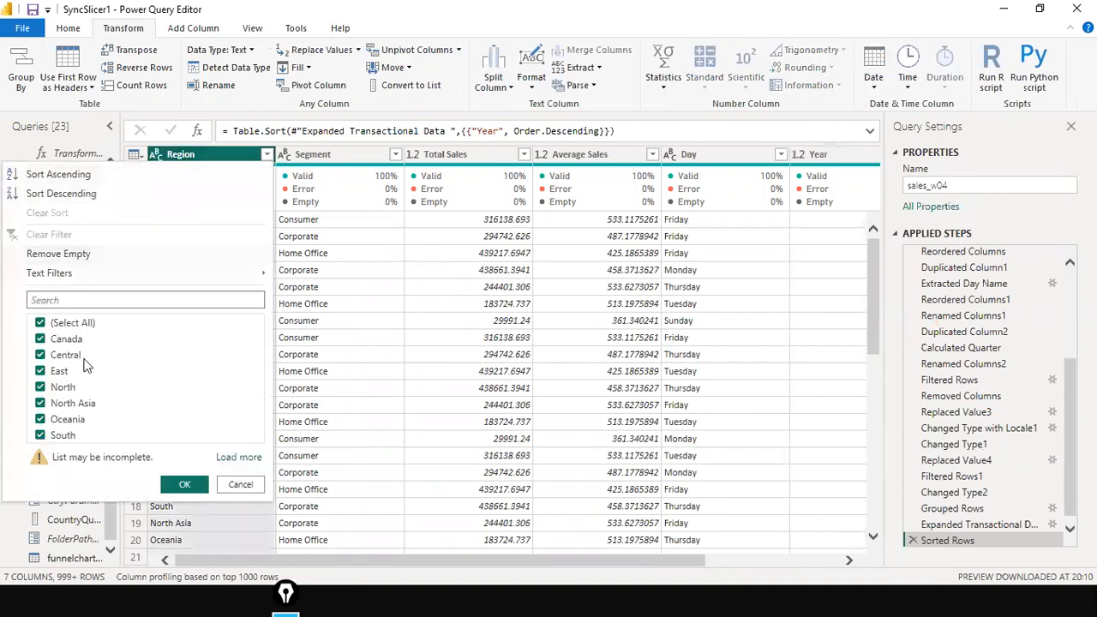
Filter the Region column to show only East
left_click(39, 322)
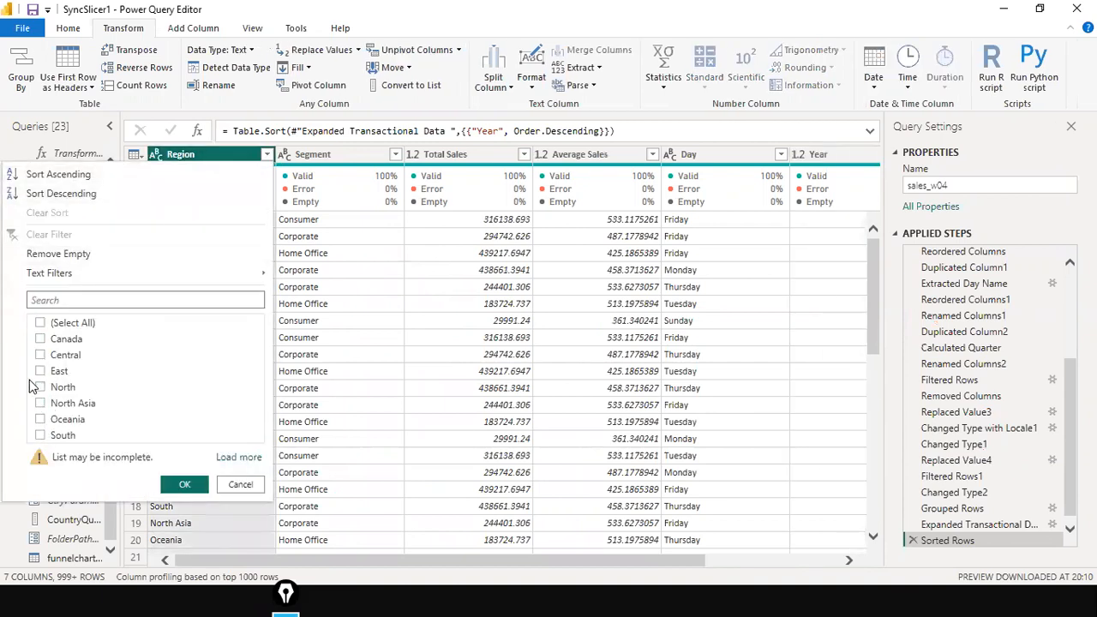
left_click(41, 374)
left_click(182, 486)
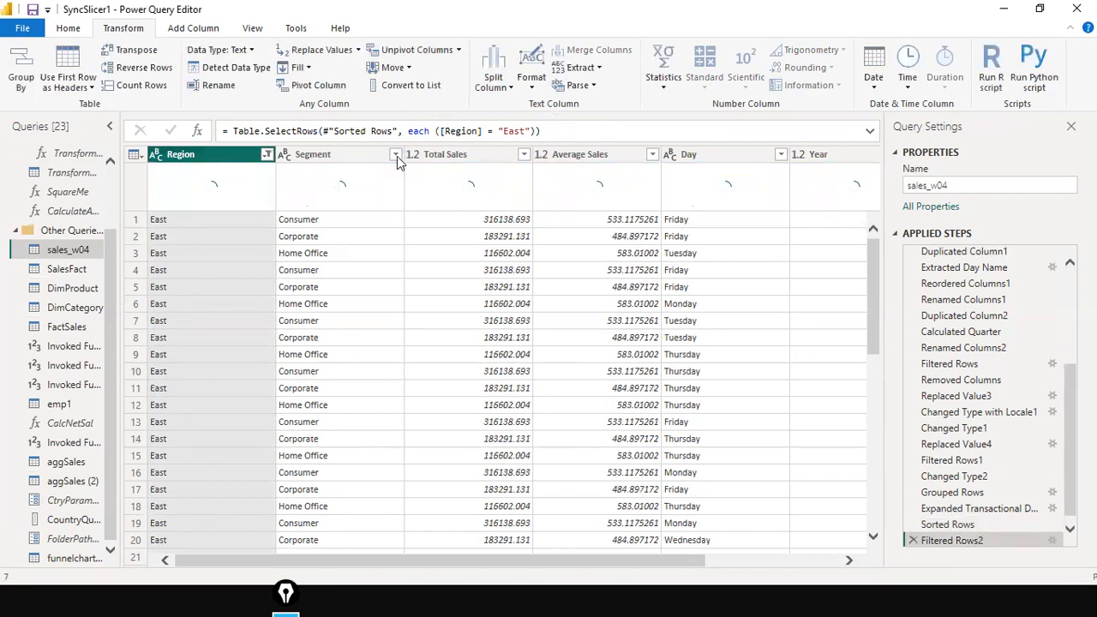
Filter the Segment column to show only Consumer and look over the filtered rows
left_click(395, 156)
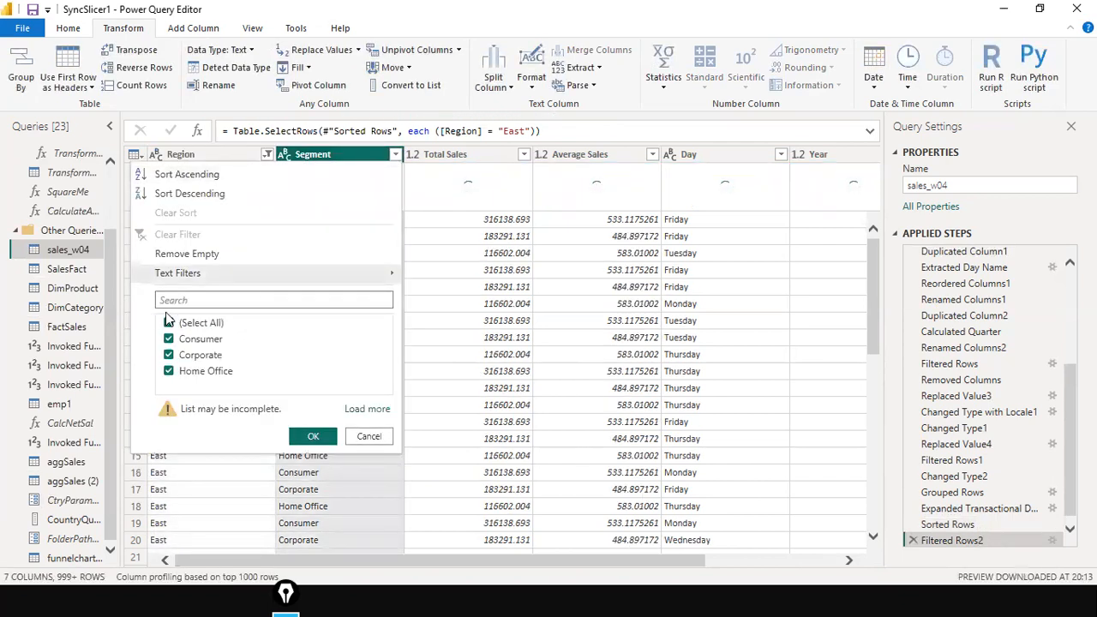
left_click(170, 339)
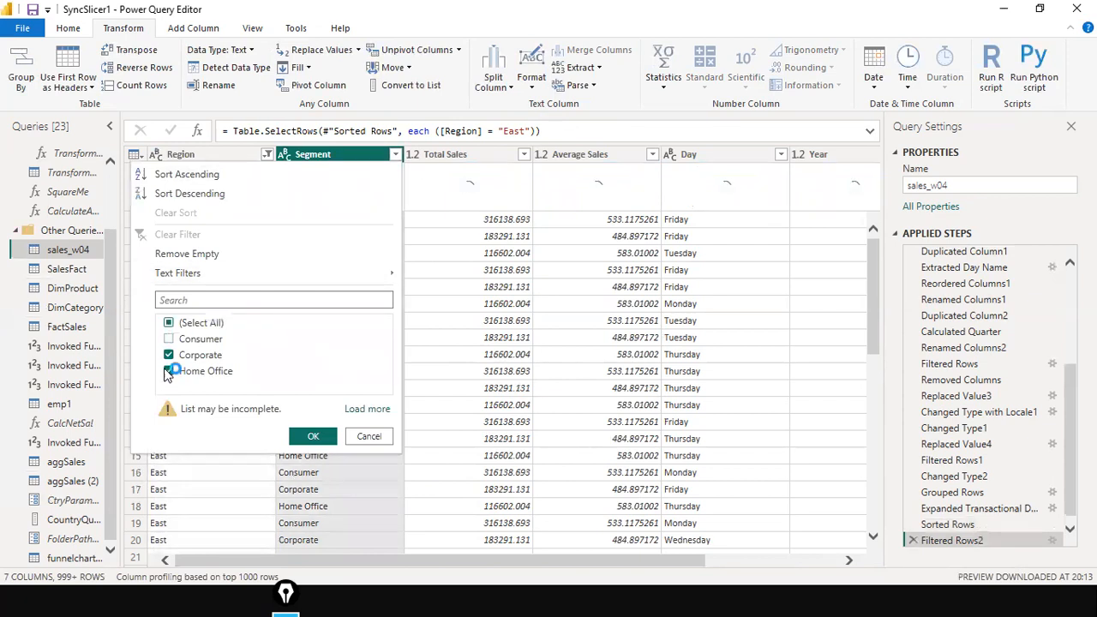
left_click(168, 372)
left_click(168, 355)
left_click(169, 339)
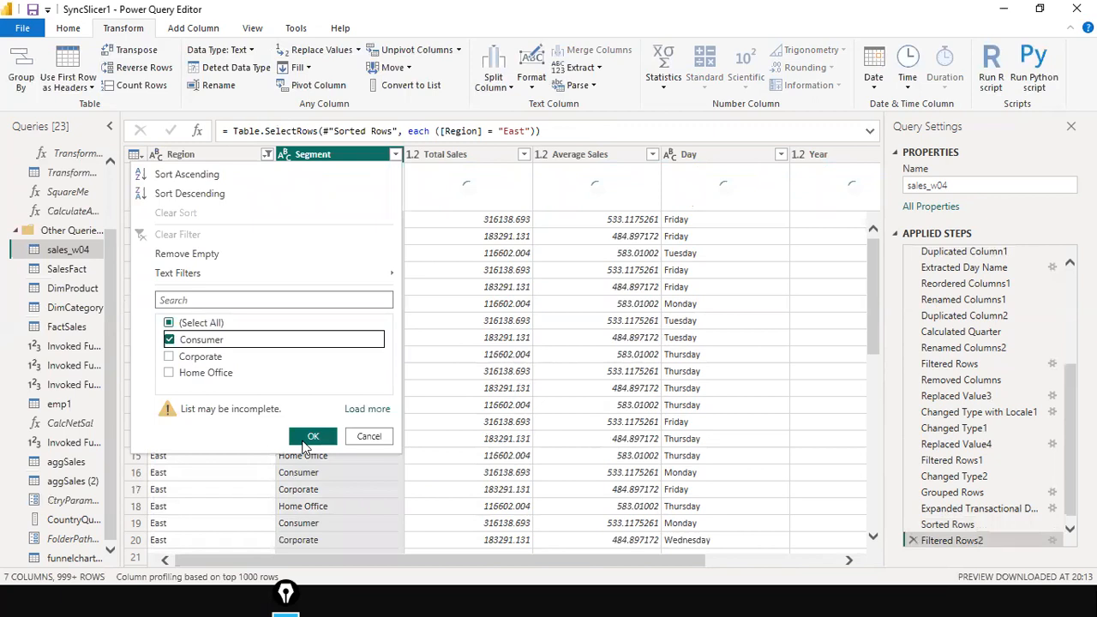
left_click(305, 439)
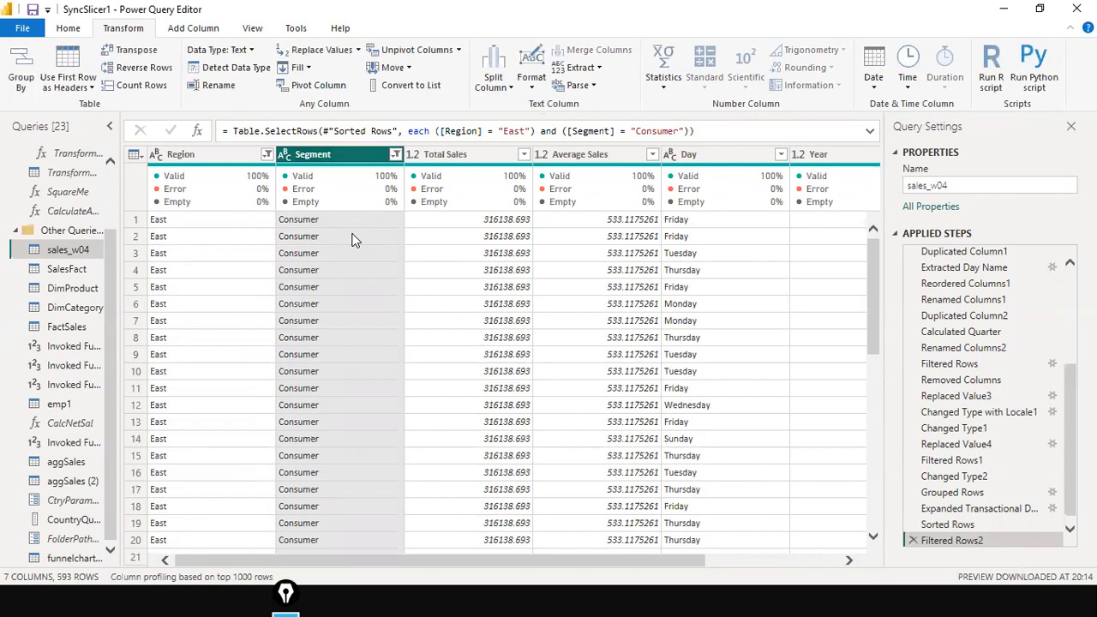
scroll(381, 321, "down", 3)
scroll(381, 320, "up", 3)
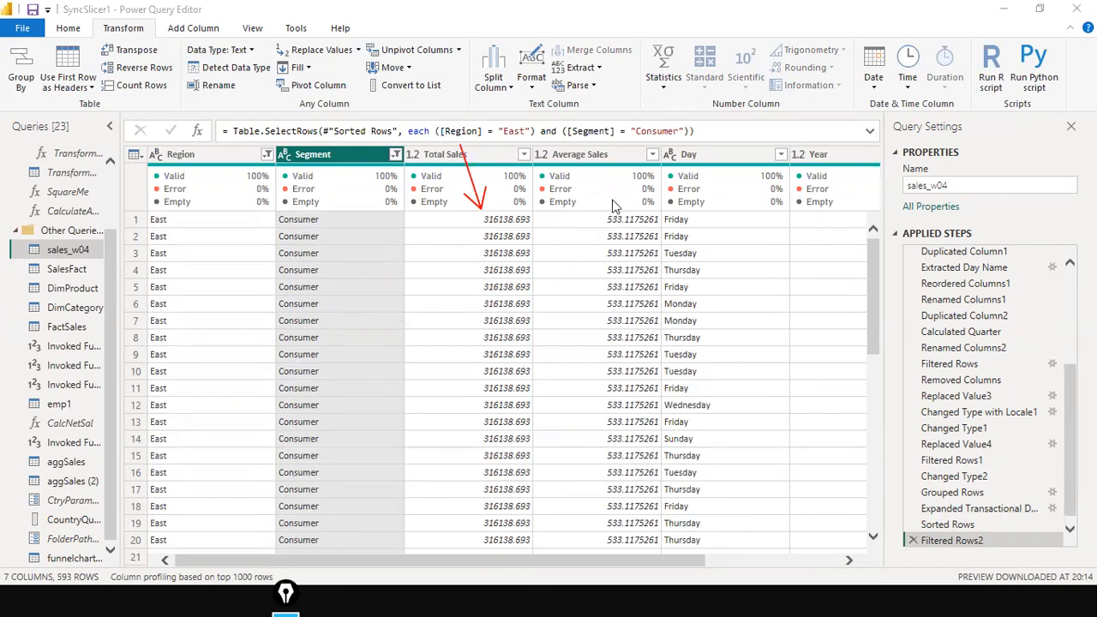
Edit the Expanded Transactional Data step so it also expands the Sales column
left_click_drag(537, 564, 678, 566)
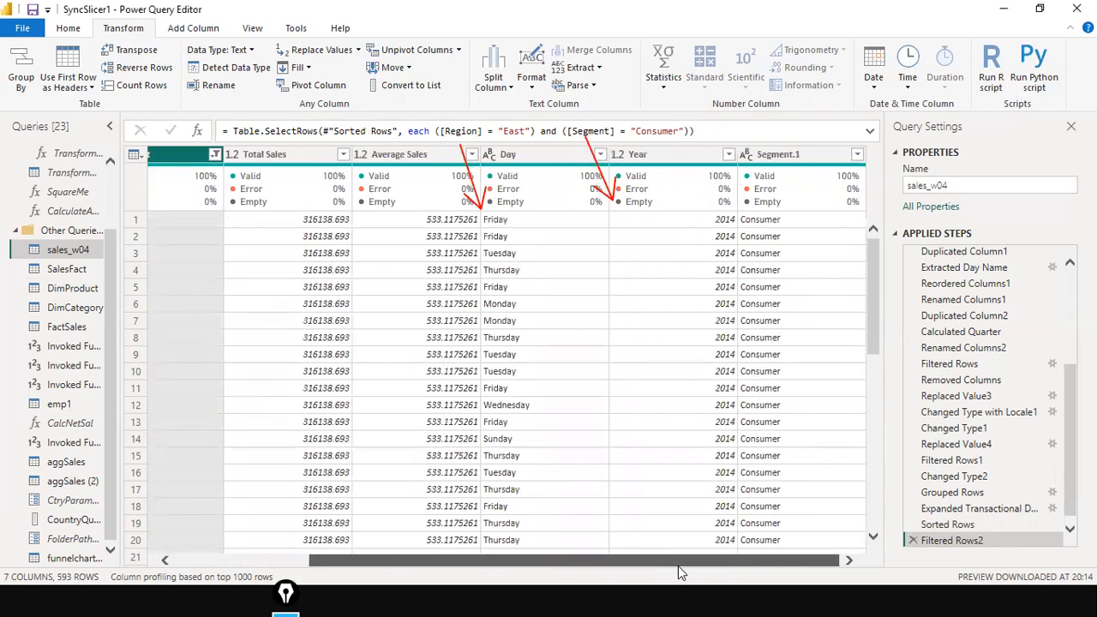
left_click_drag(759, 559, 900, 558)
left_click(1051, 510)
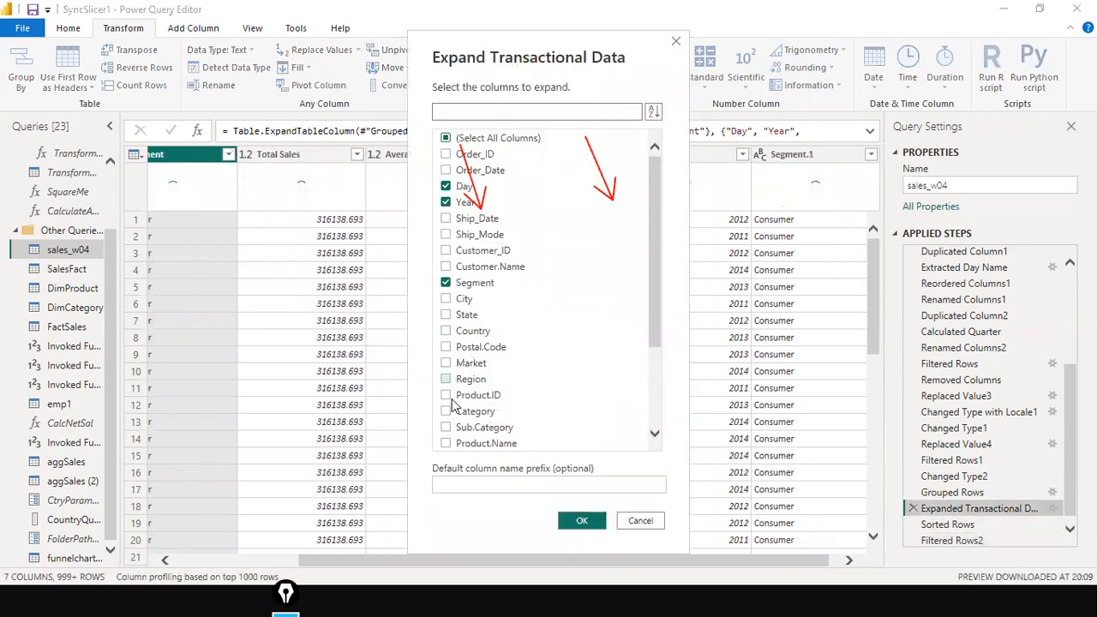
scroll(458, 443, "down", 3)
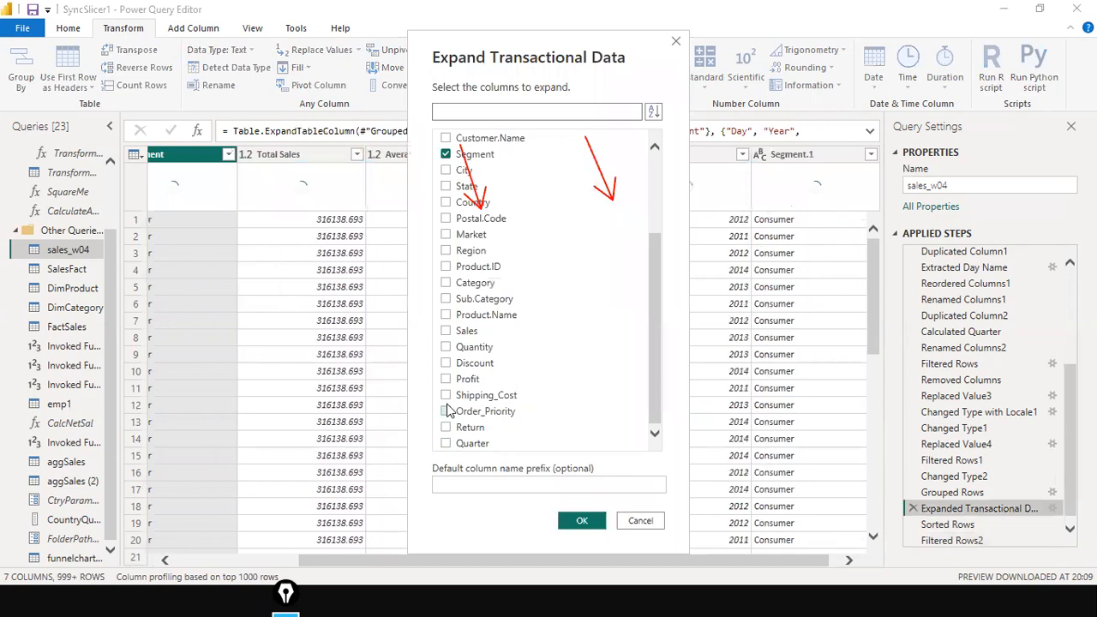
left_click(445, 331)
left_click(579, 521)
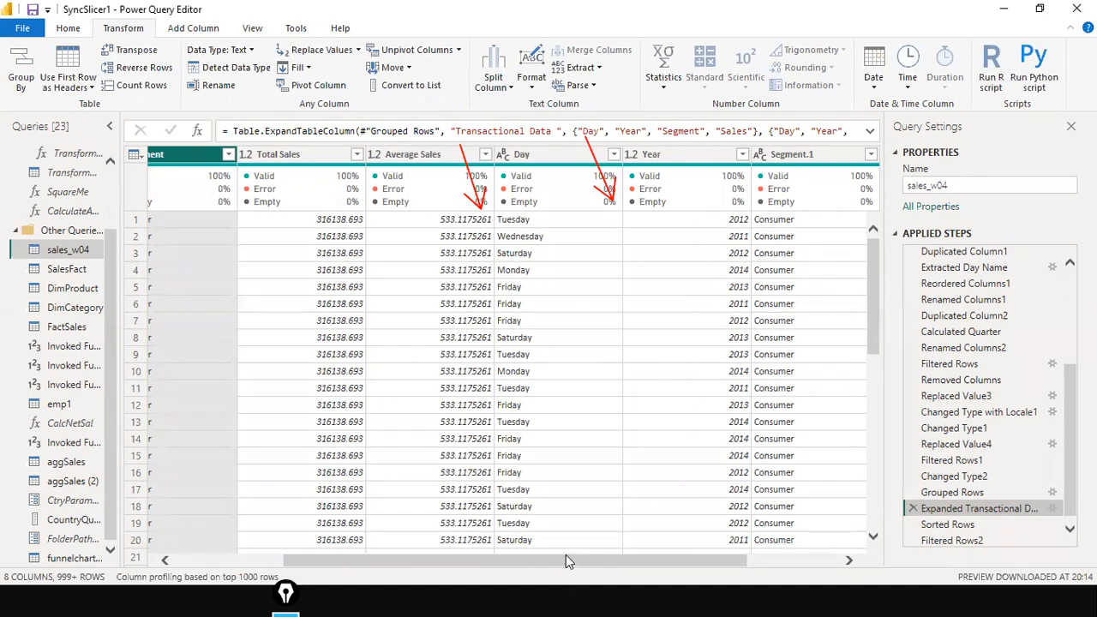
Move the Sales column directly after Average Sales, inserting the reorder as an intermediate step
left_click_drag(566, 555, 742, 553)
left_click_drag(768, 154, 414, 180)
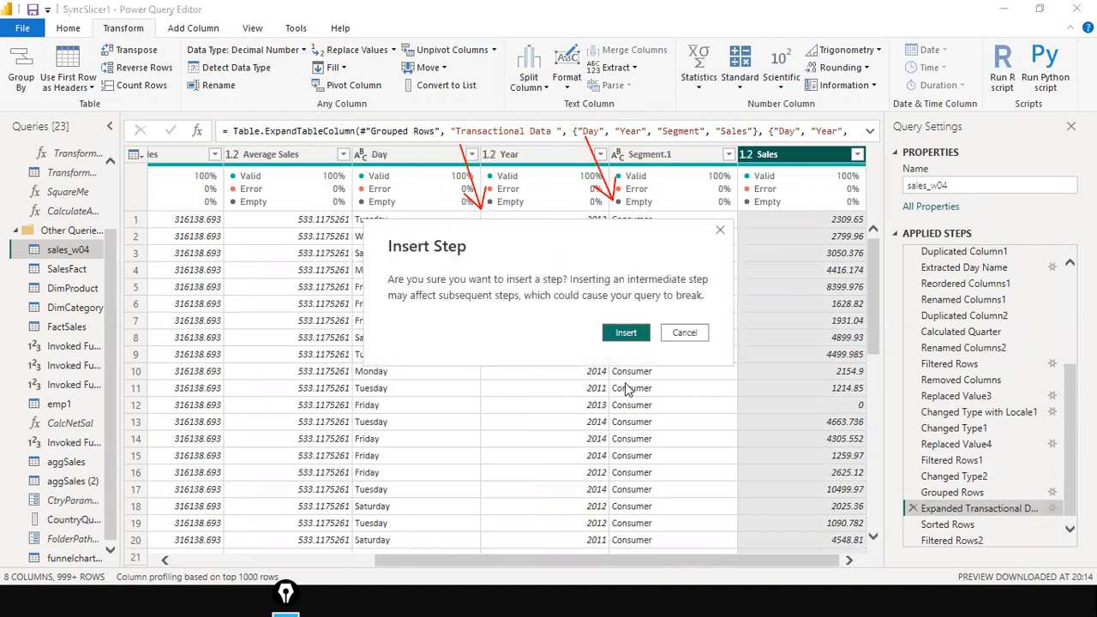
left_click(630, 333)
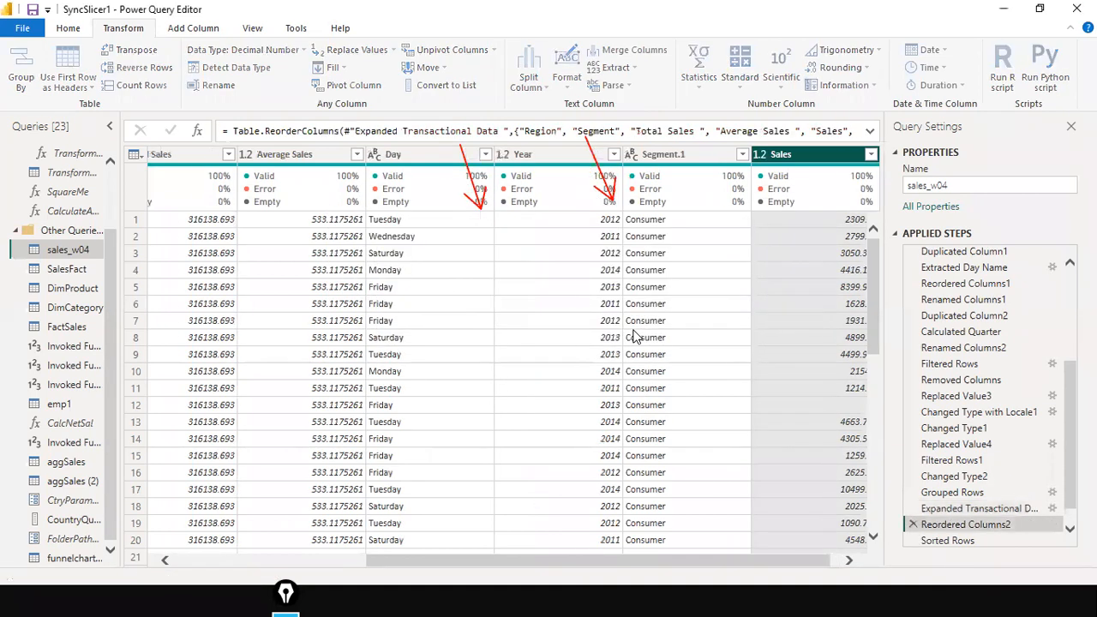
Examine the individual Sales values alongside Total Sales and Average Sales across the East Consumer rows
left_click_drag(393, 555, 236, 583)
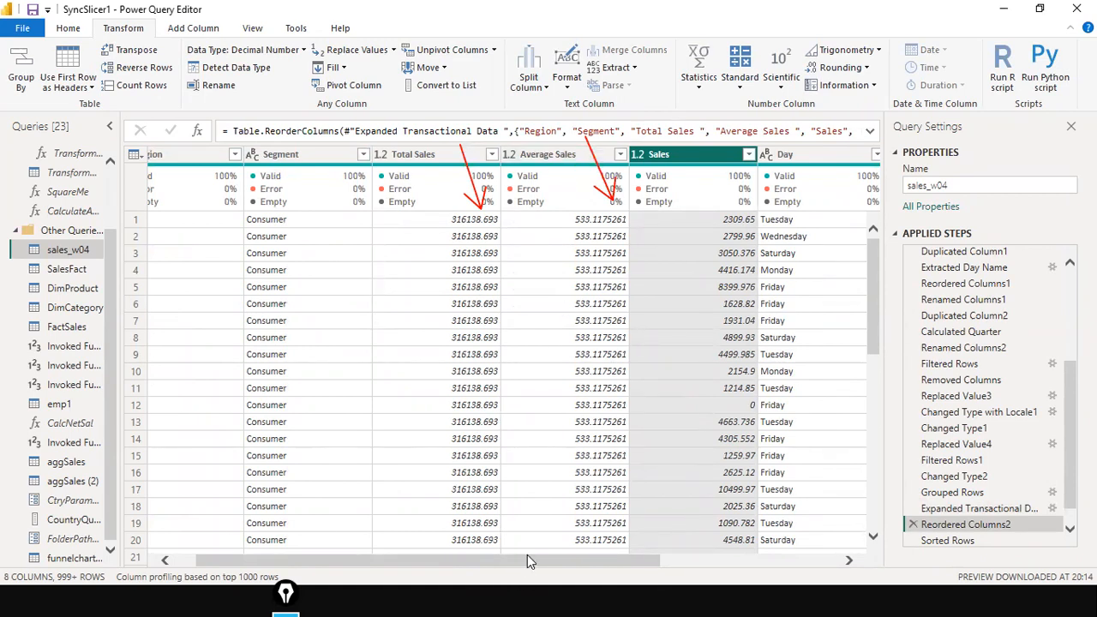
left_click_drag(527, 555, 808, 552)
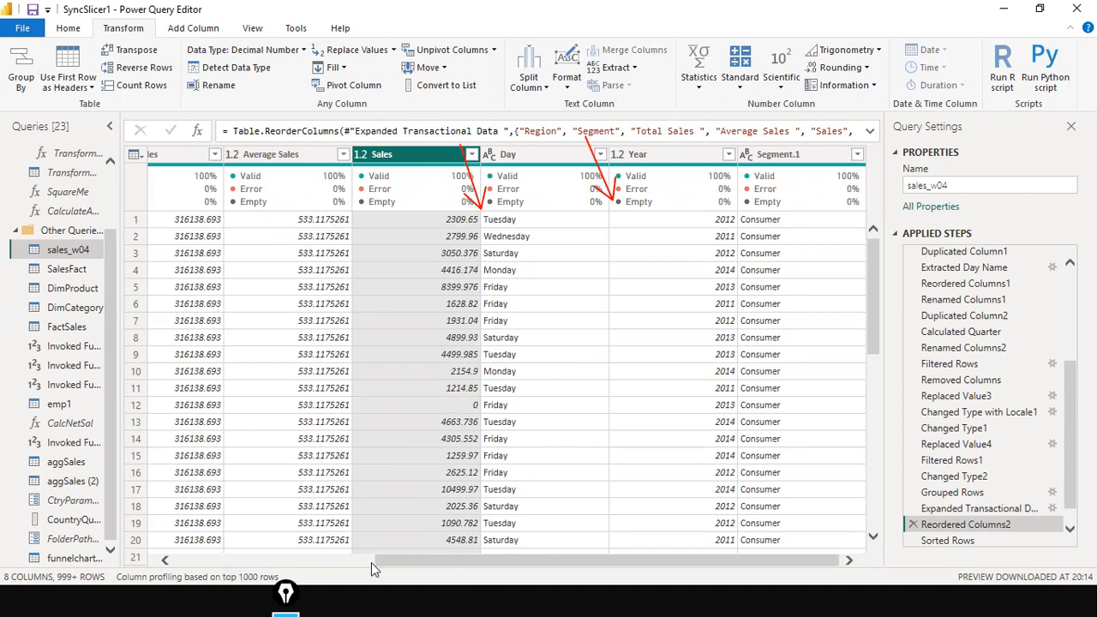
left_click_drag(386, 557, 180, 553)
left_click_drag(288, 551, 340, 549)
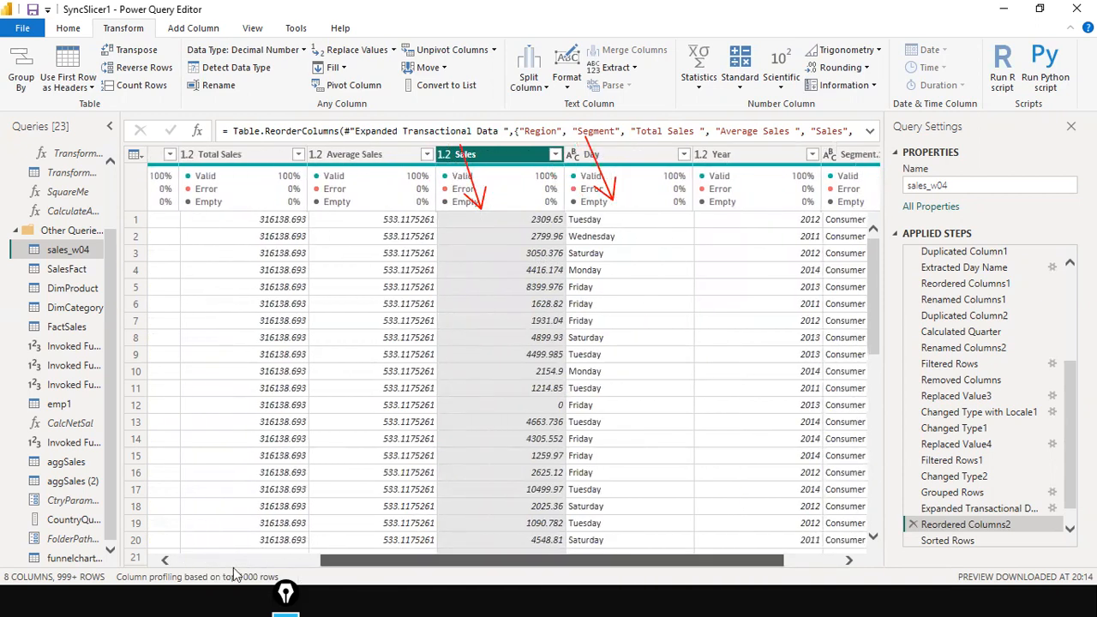
left_click_drag(384, 561, 234, 561)
scroll(494, 328, "down", 3)
scroll(495, 328, "down", 20)
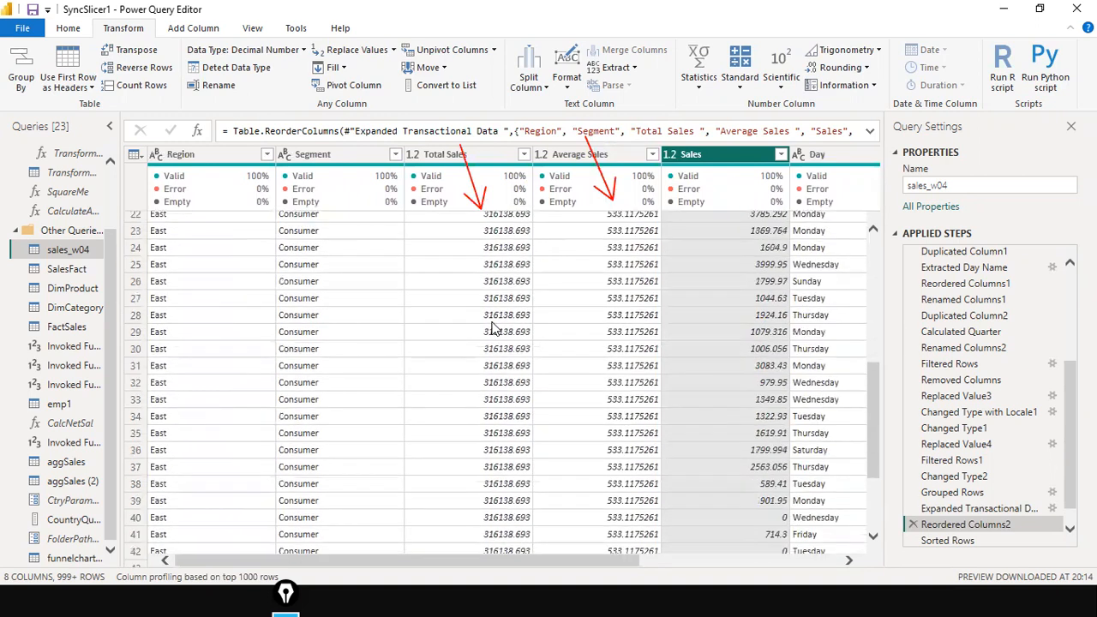
scroll(494, 329, "down", 12)
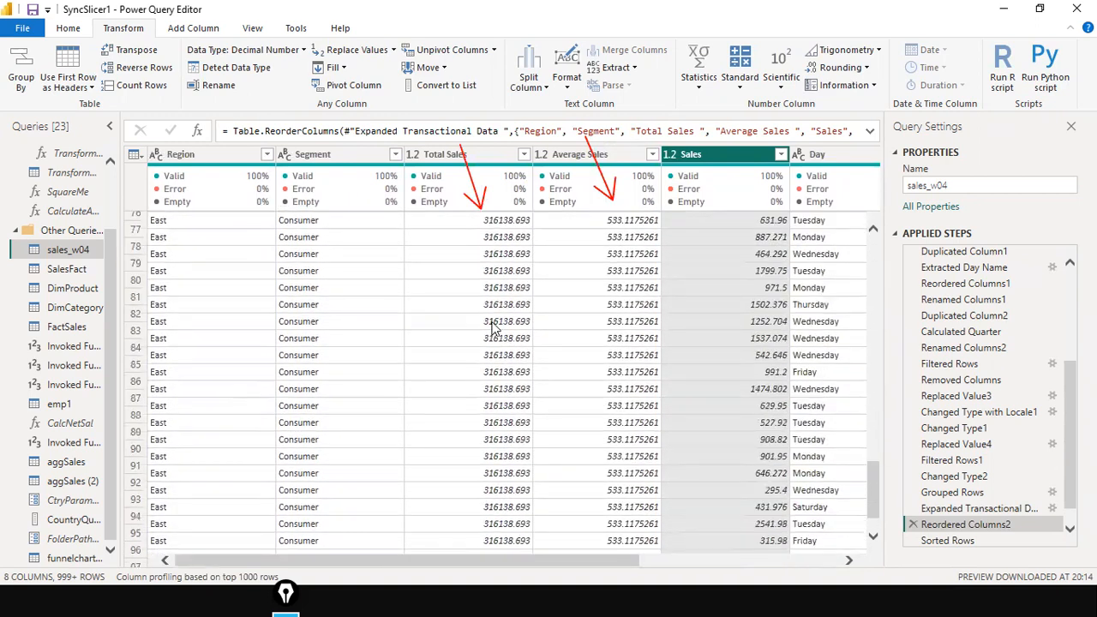
scroll(495, 329, "down", 8)
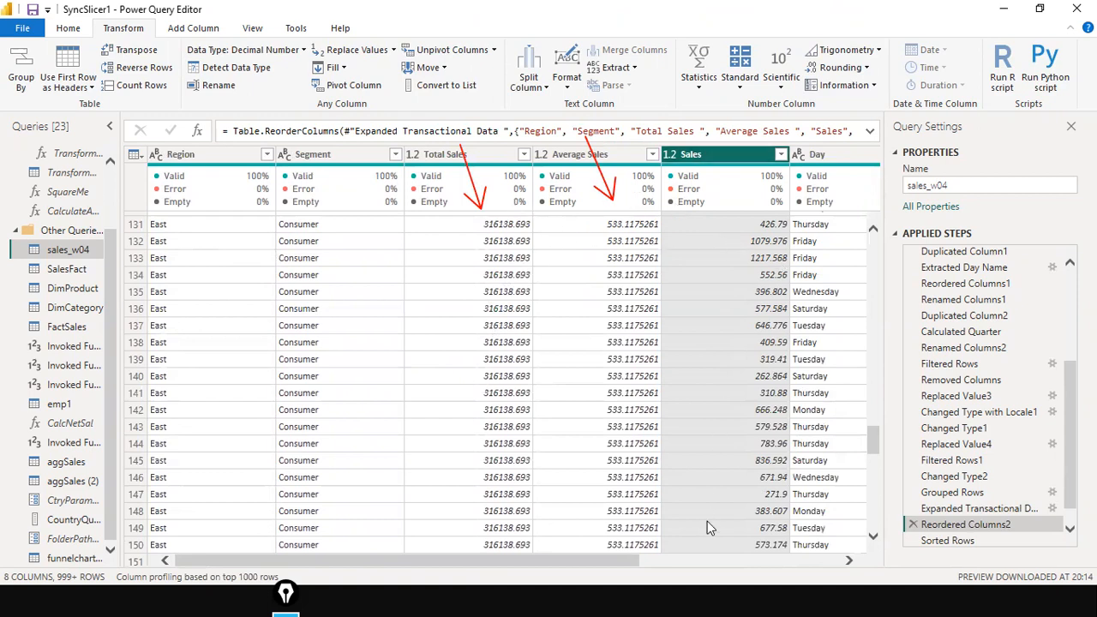
scroll(744, 420, "up", 10)
scroll(743, 397, "up", 12)
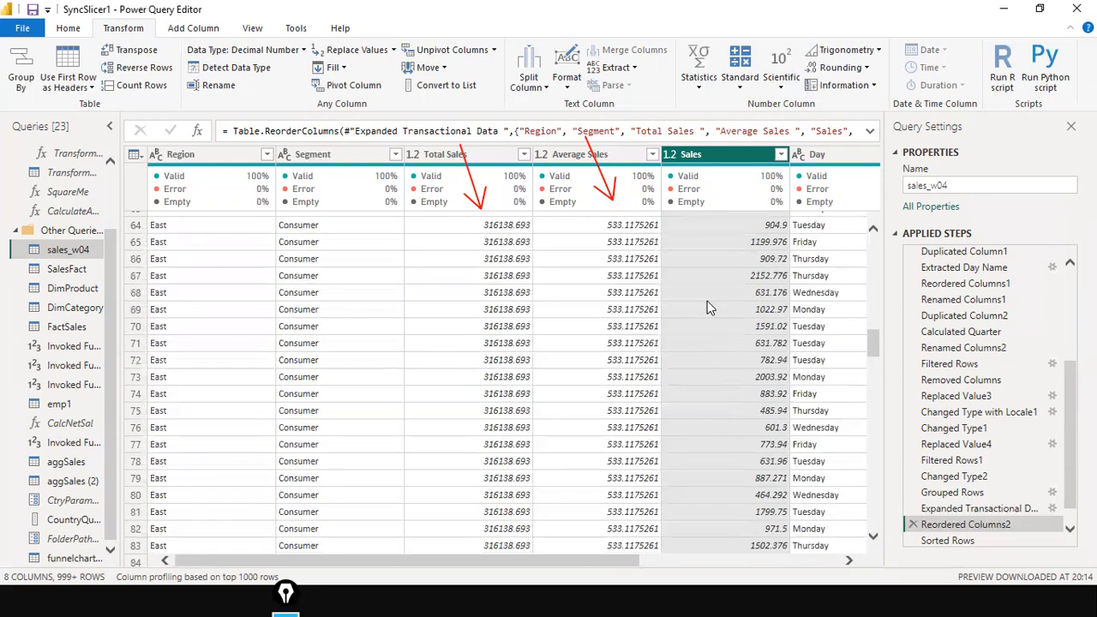
key("alt+Tab")
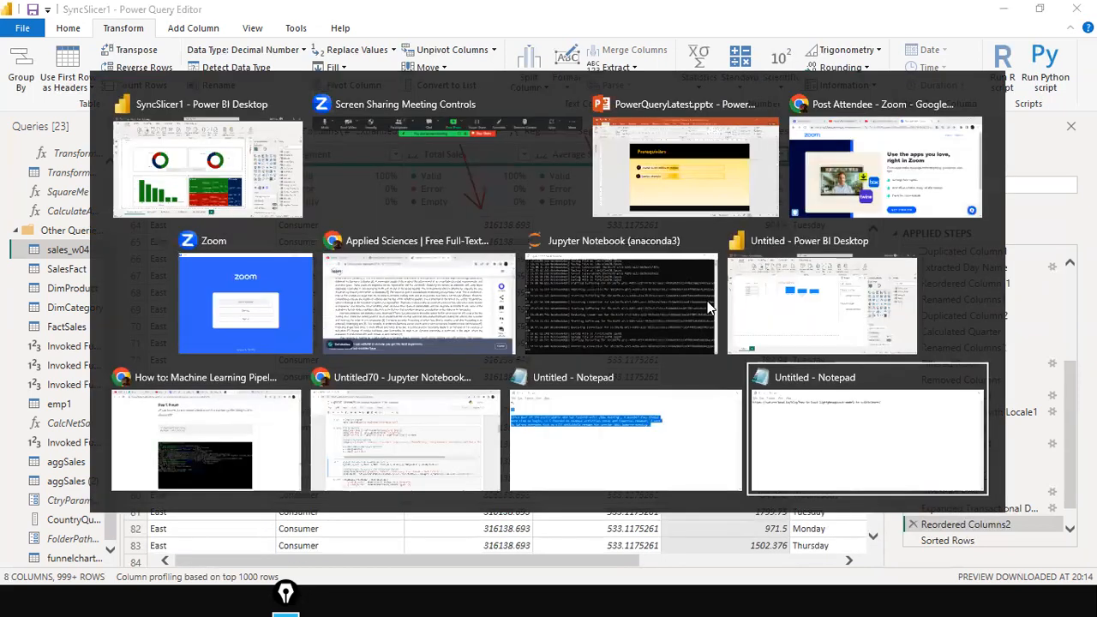
key("Escape")
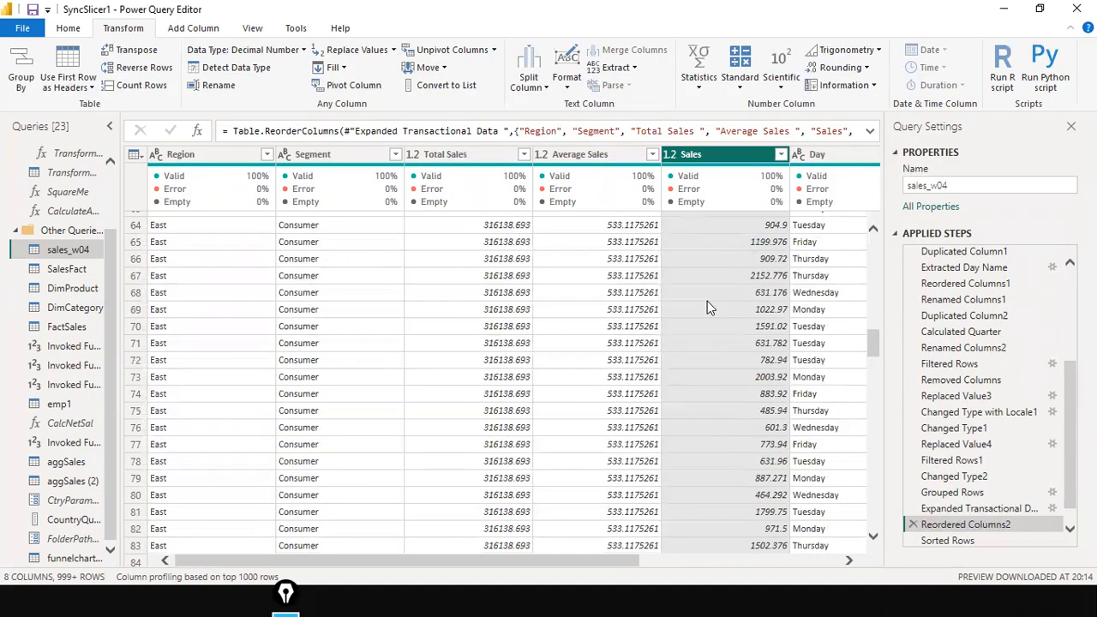
Duplicate the sales_w04 query with all its applied steps
right_click(53, 251)
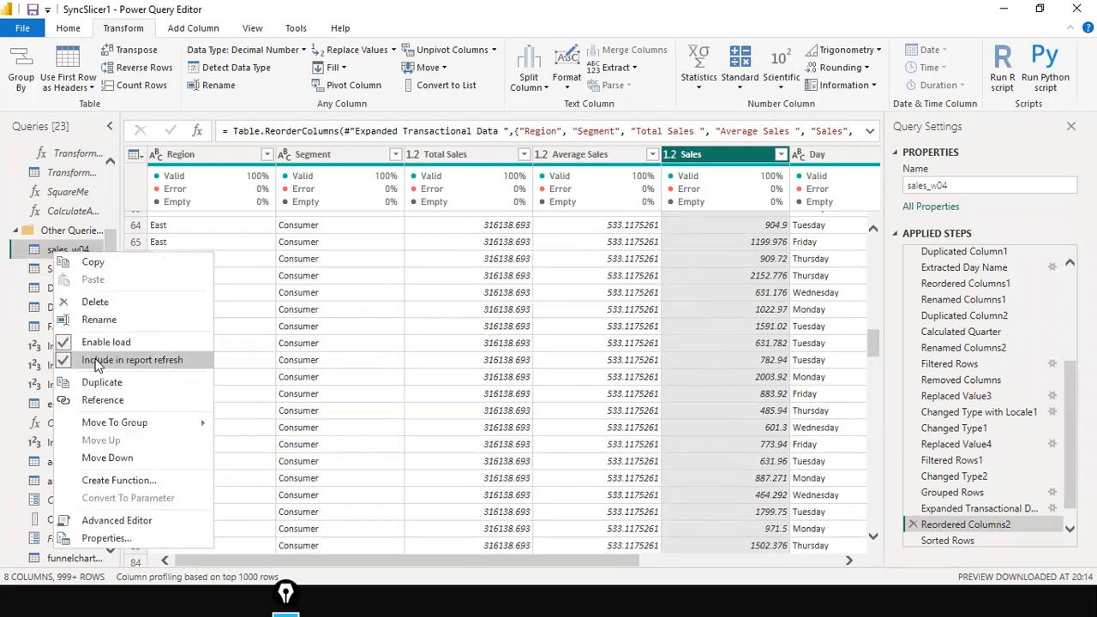
left_click(117, 381)
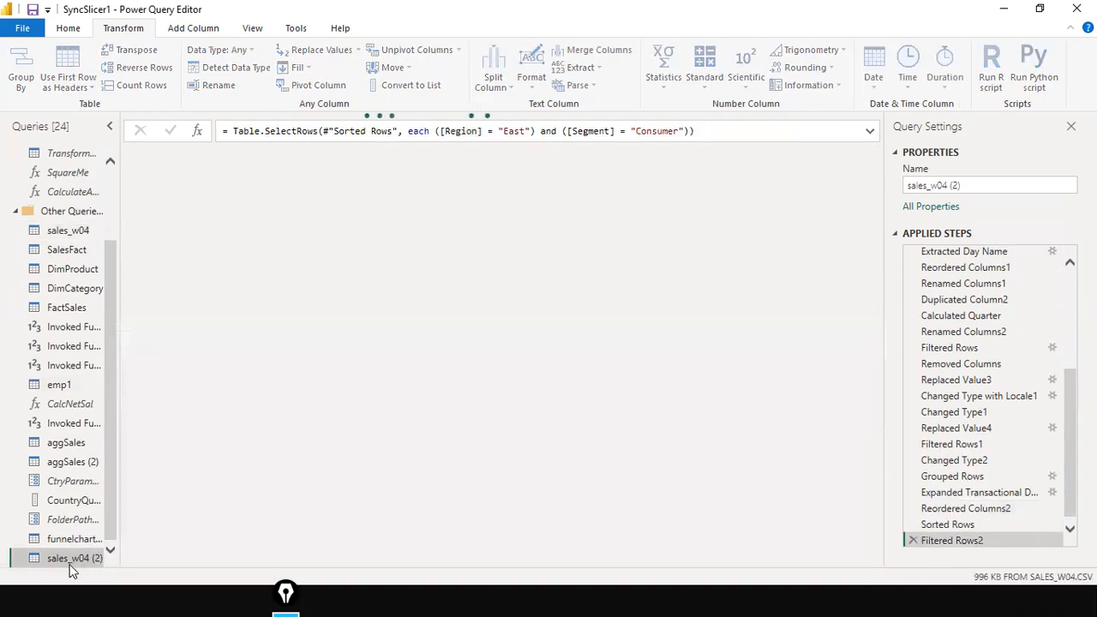
right_click(72, 568)
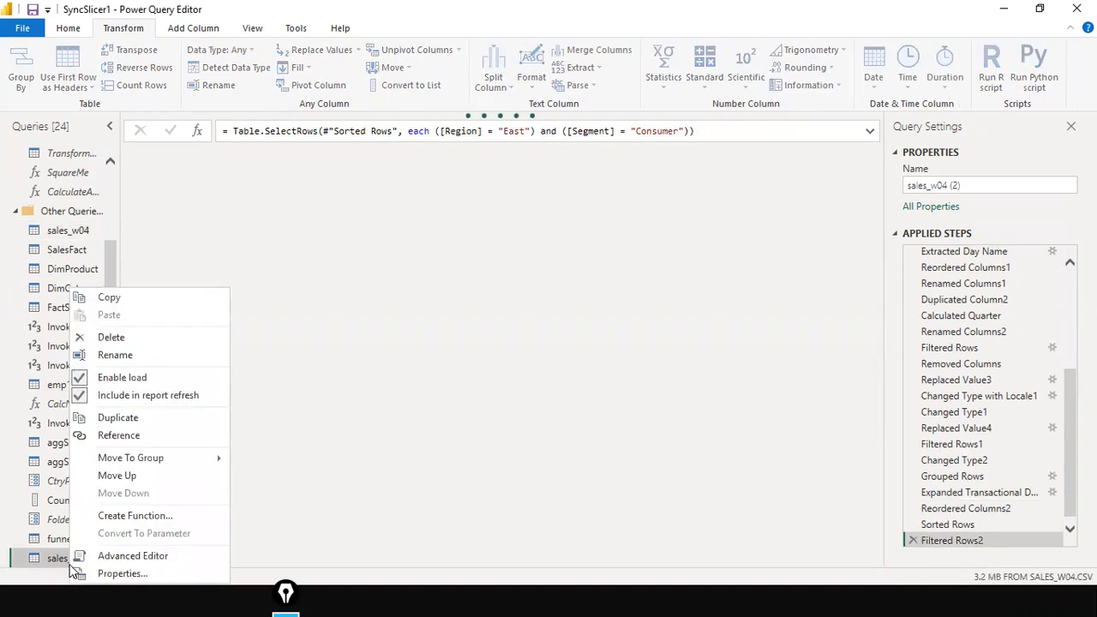
left_click(171, 358)
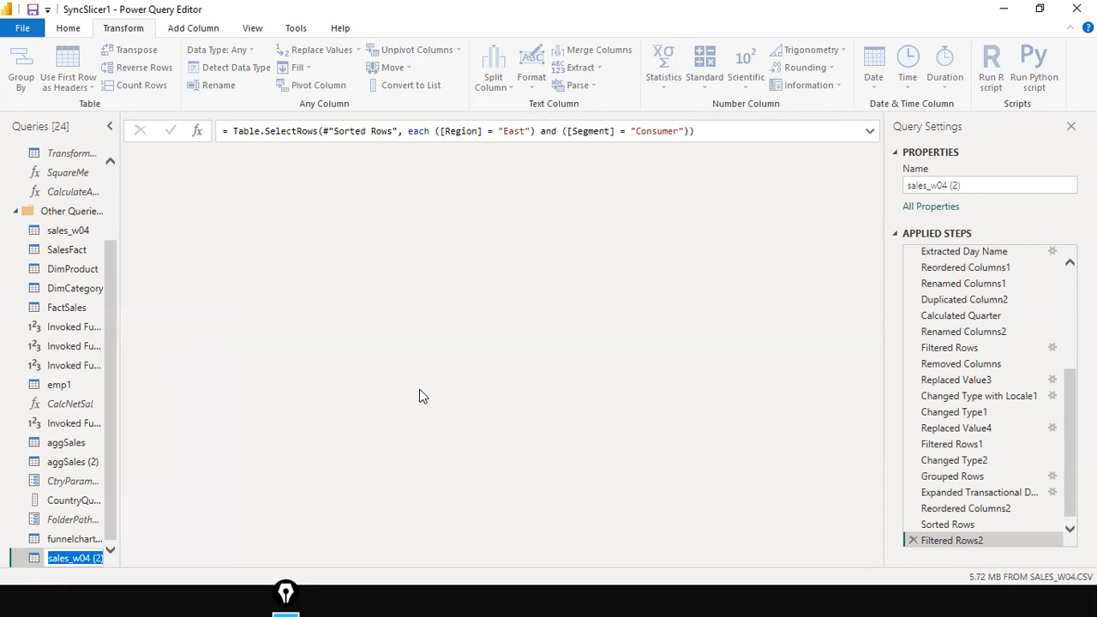
key("Home")
type("tta")
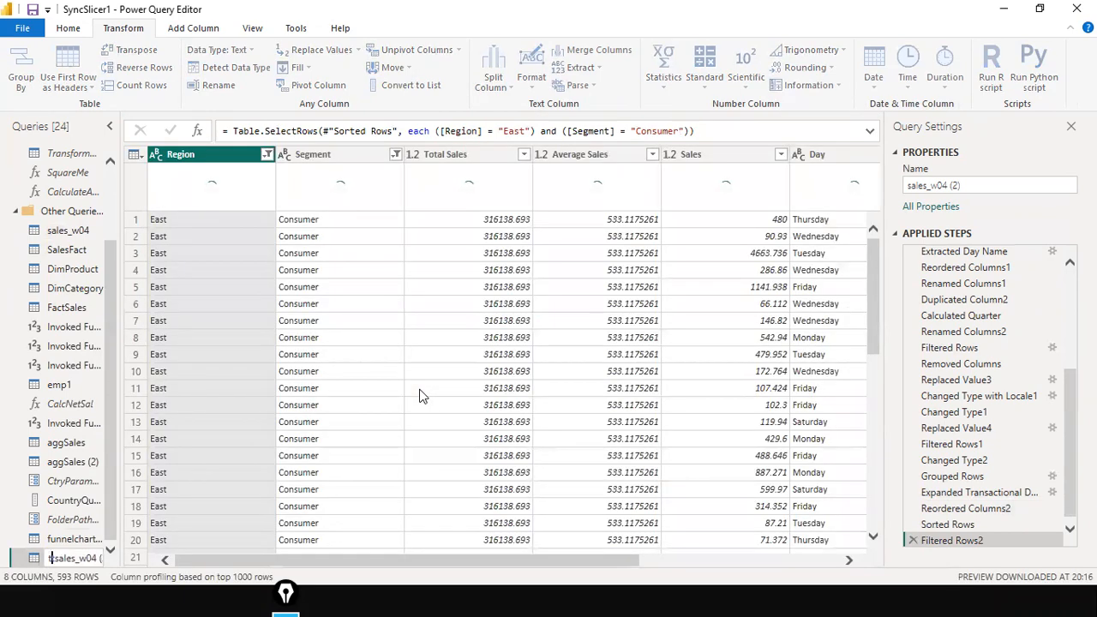
key("Escape")
Rename the duplicated query "Total Sales, Avg Sales by Region and Segment"
key("F2")
key("Home")
type("Total Sales, Aver")
key("BackSpace")
key("BackSpace")
type("g Sales ")
type("by R")
type("egion and ")
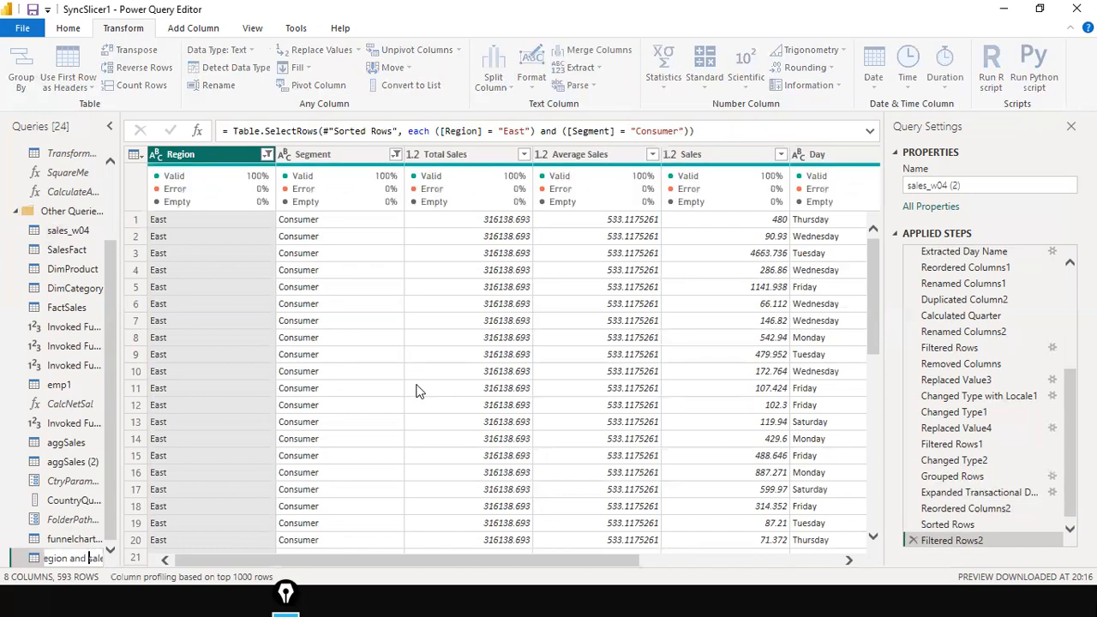
type("SEgment")
key("Delete")
key("Delete")
key("Delete")
key("Delete")
key("Delete")
key("Delete")
key("Return")
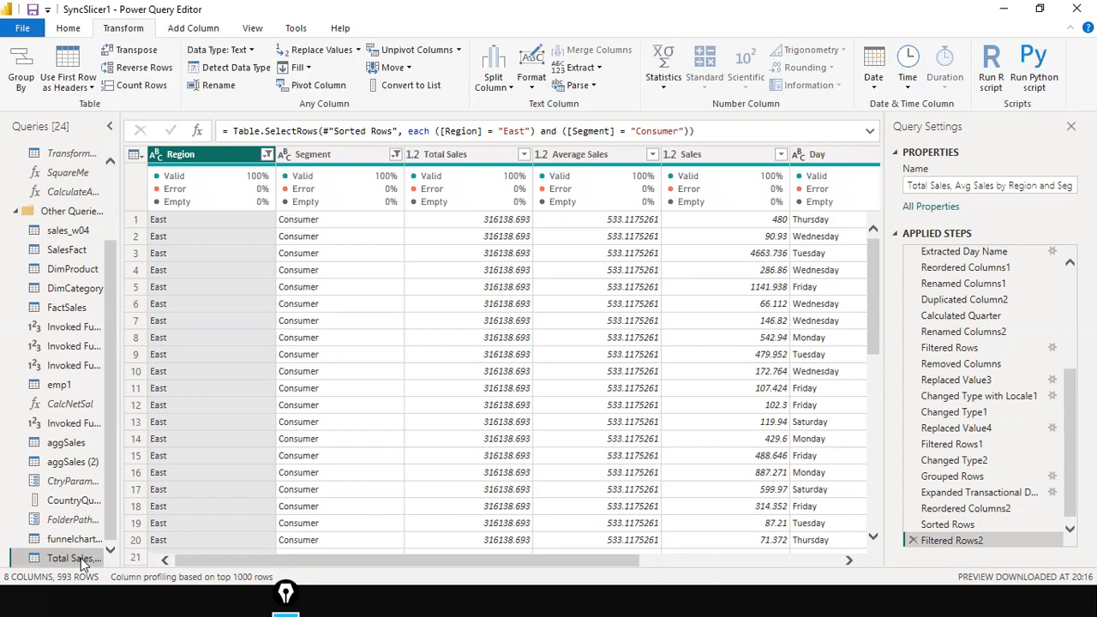
Check the column selection of the Expanded Transactional Data step in the duplicated query without changing it
left_click(1040, 524)
left_click(1044, 508)
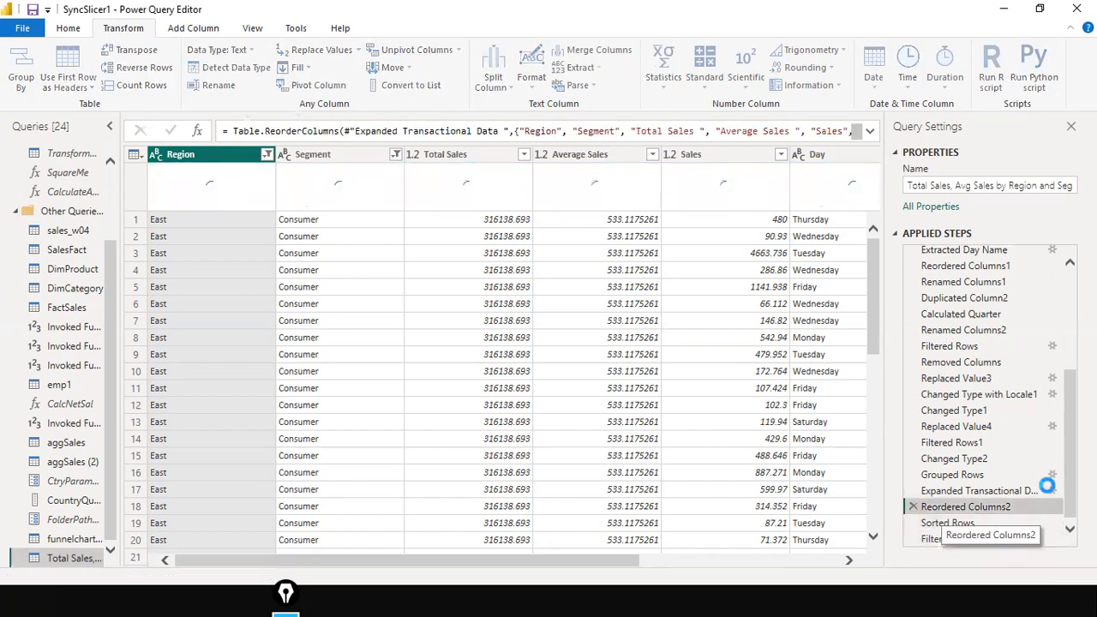
left_click(1041, 492)
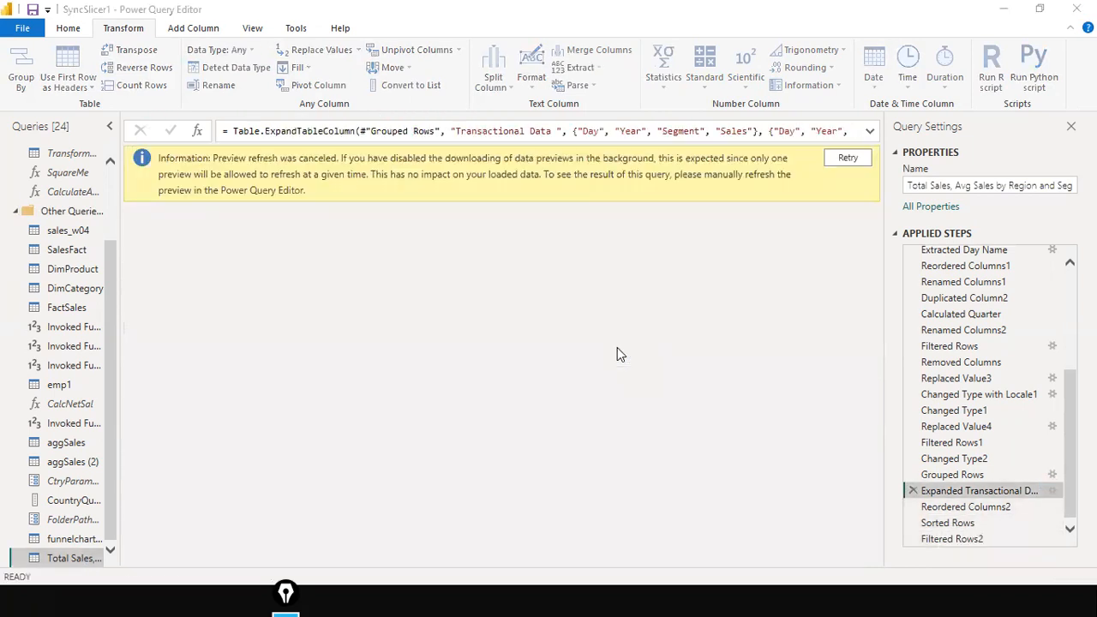
left_click(1055, 487)
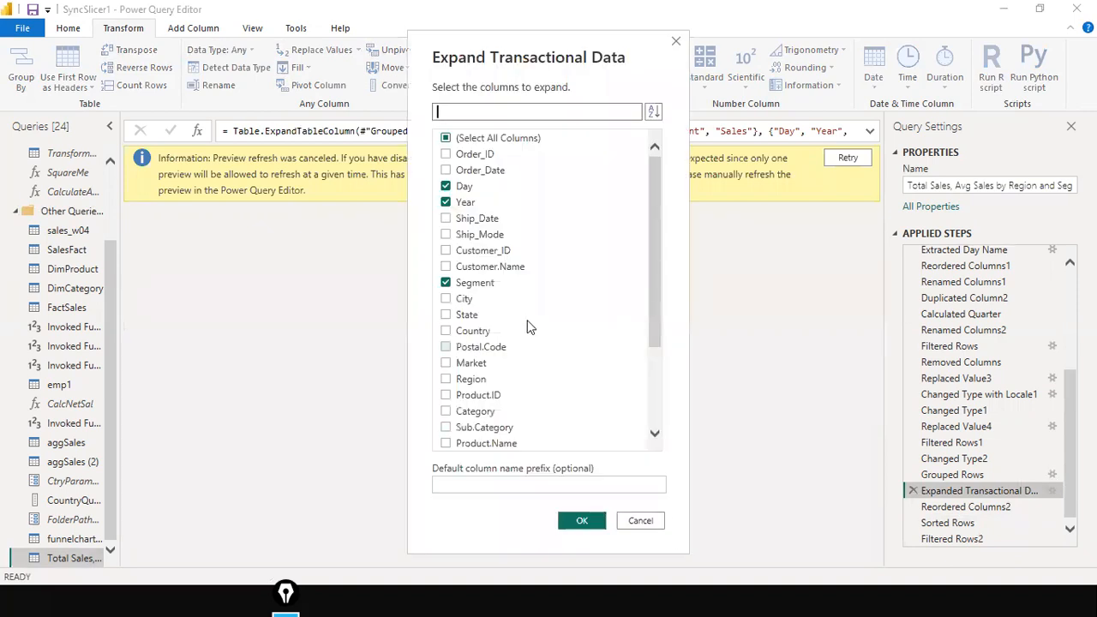
left_click(642, 521)
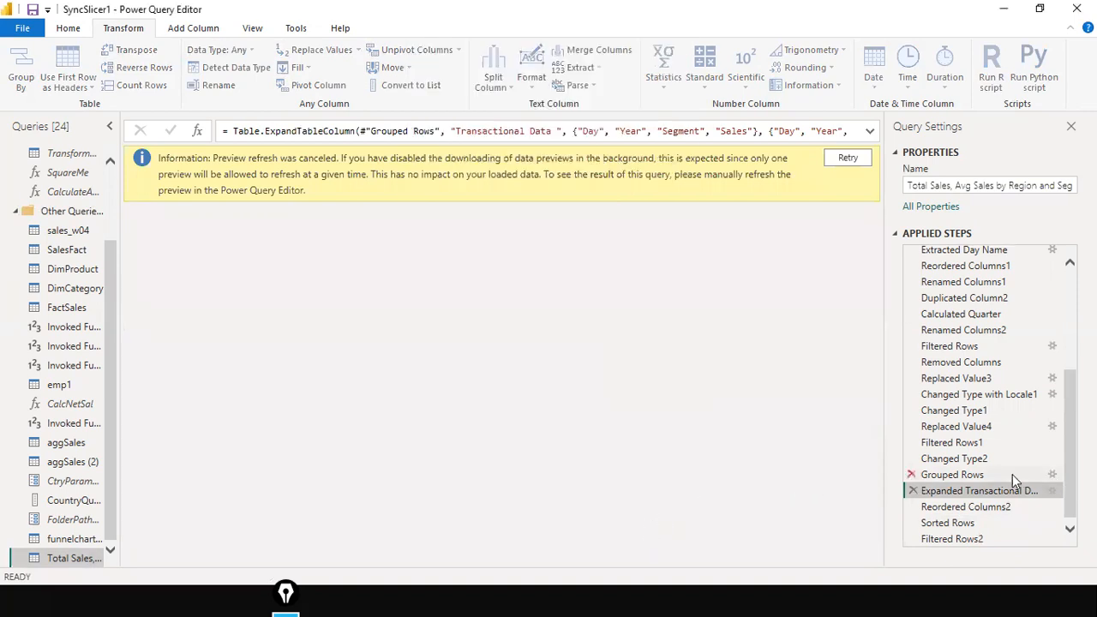
Review the Grouped Rows step's settings in the duplicated query, including the operation choices for the Transactional Data aggregation
left_click(1014, 473)
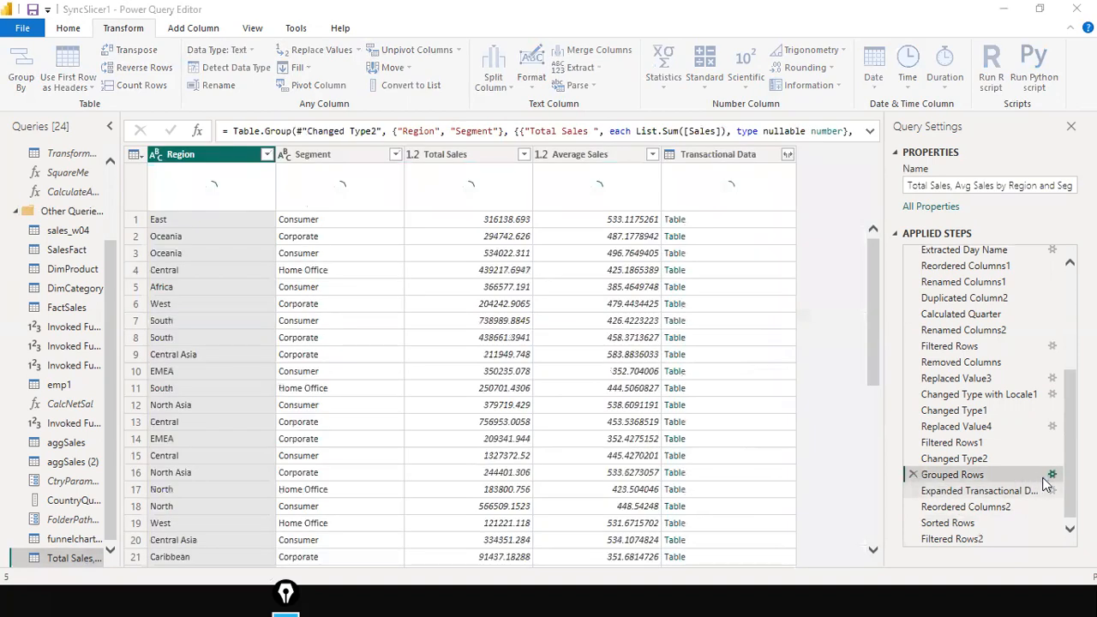
left_click(1049, 477)
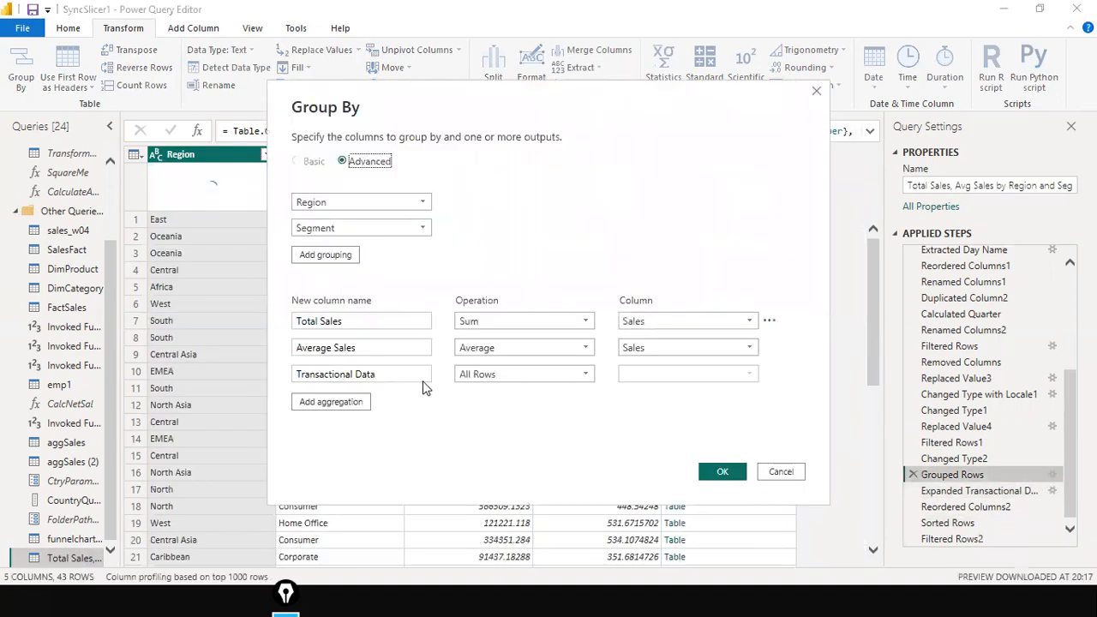
left_click(513, 375)
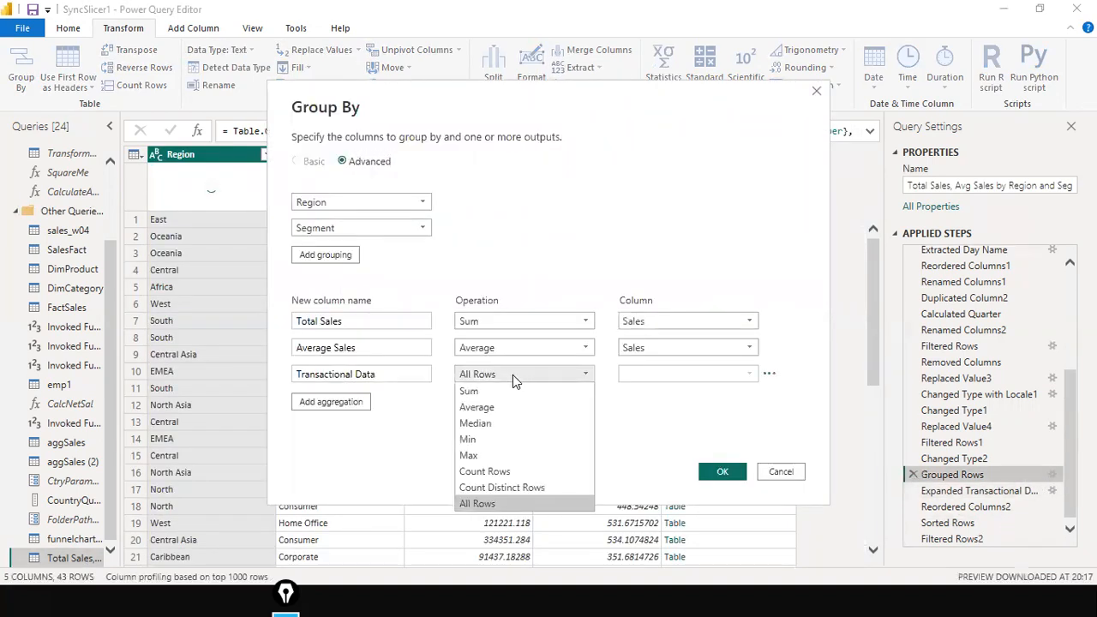
left_click(513, 375)
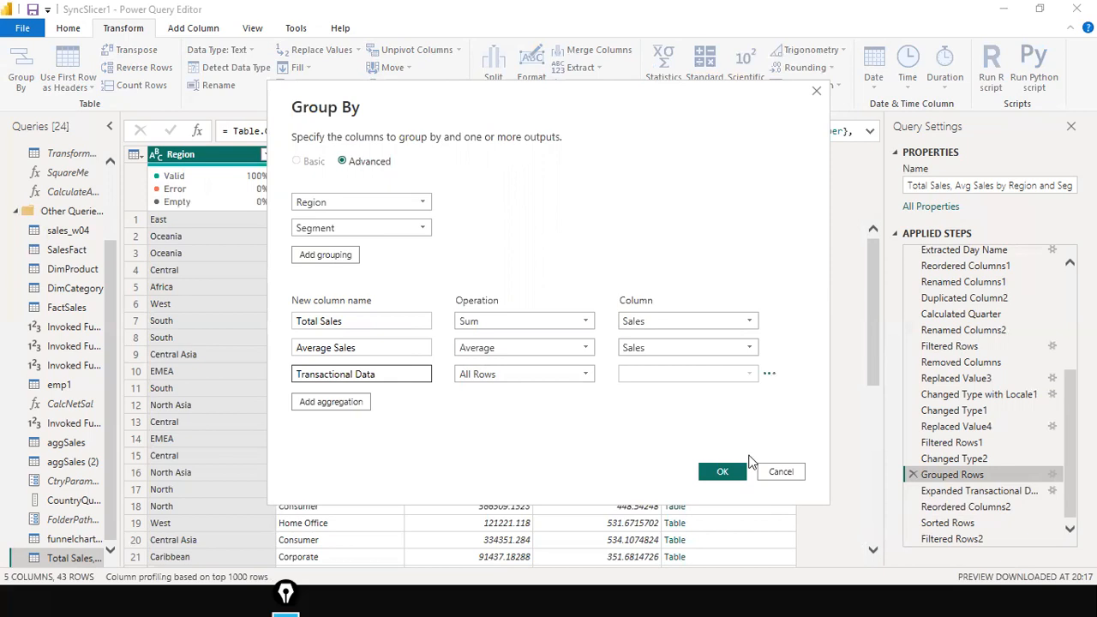
With the screen-annotation pen, mark the three new column names with red arrows and box the Region and Segment groupings, and accept the Group By settings
key("super")
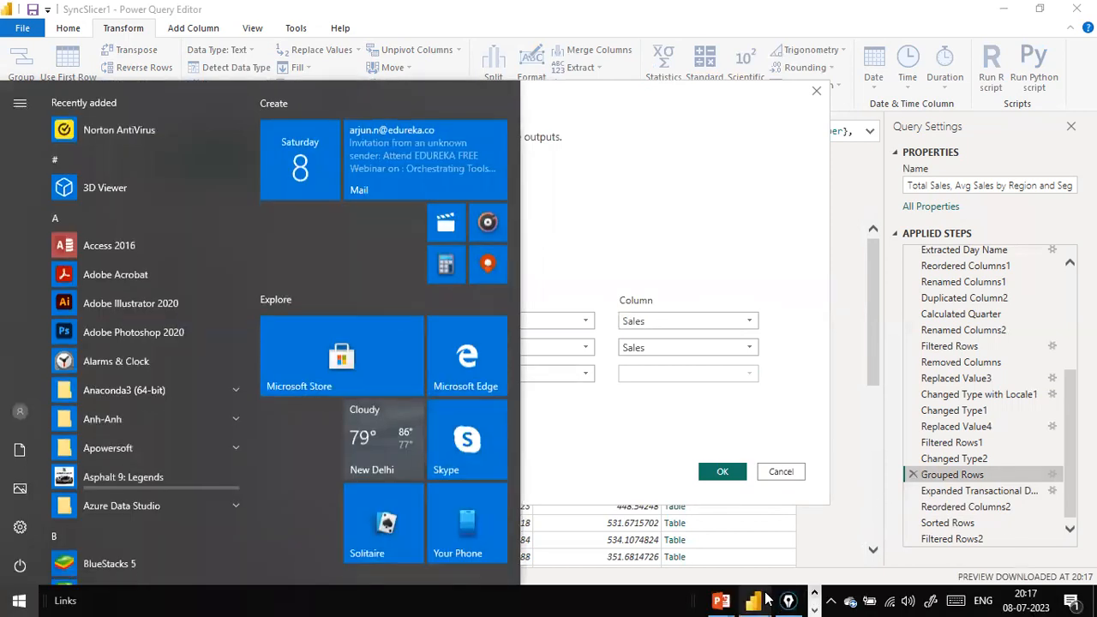
left_click(792, 600)
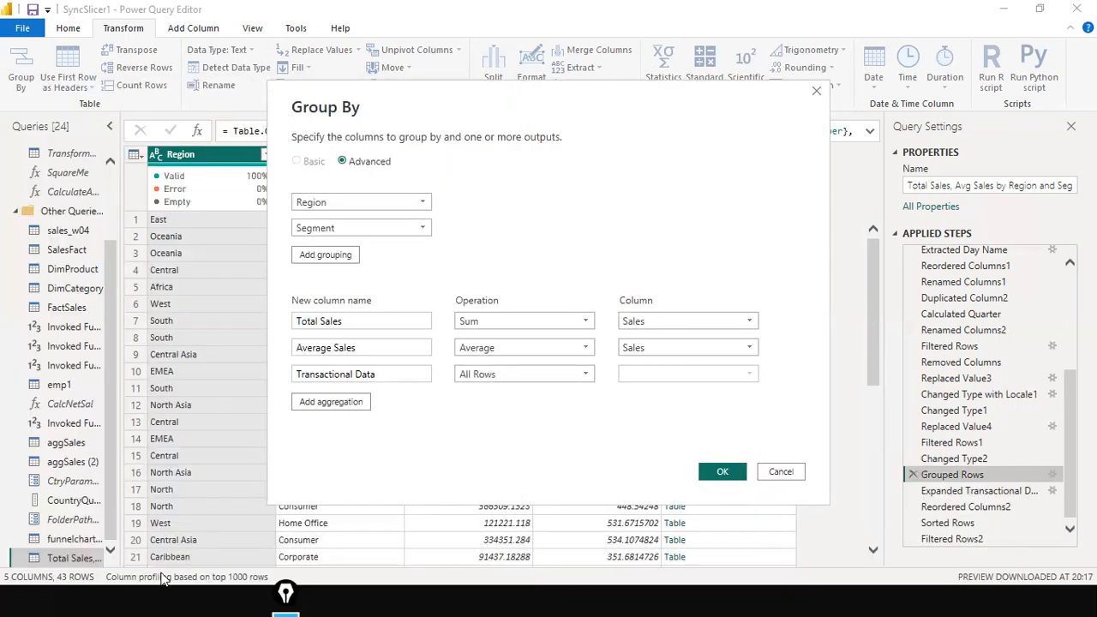
left_click(286, 591)
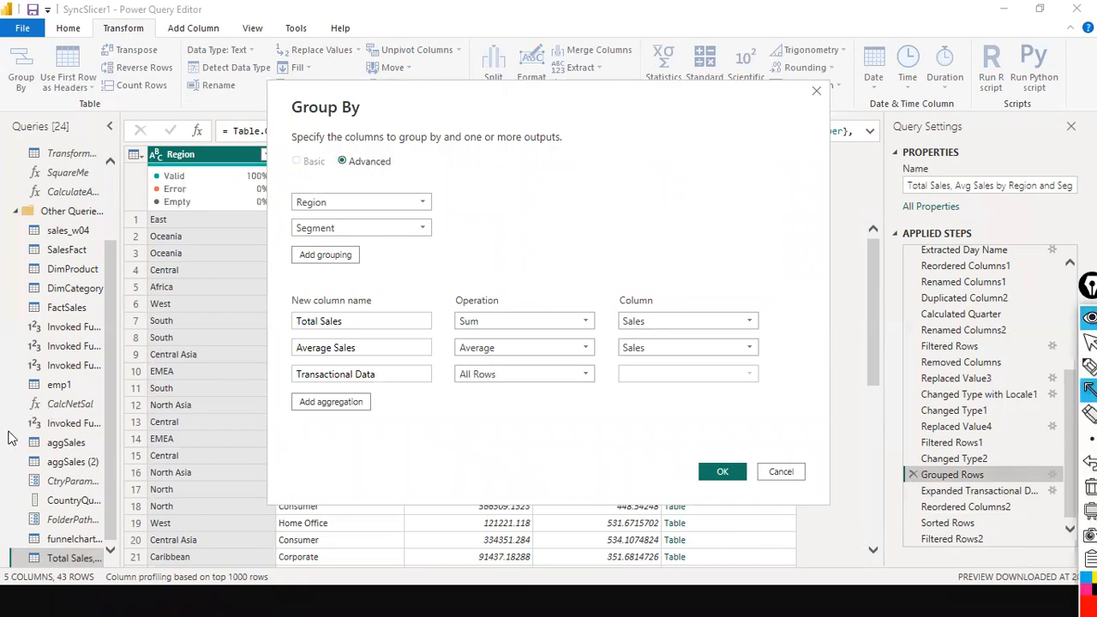
left_click_drag(229, 383, 286, 375)
mouse_move(242, 317)
left_mouse_down()
mouse_move(297, 303)
mouse_move(306, 354)
left_mouse_up()
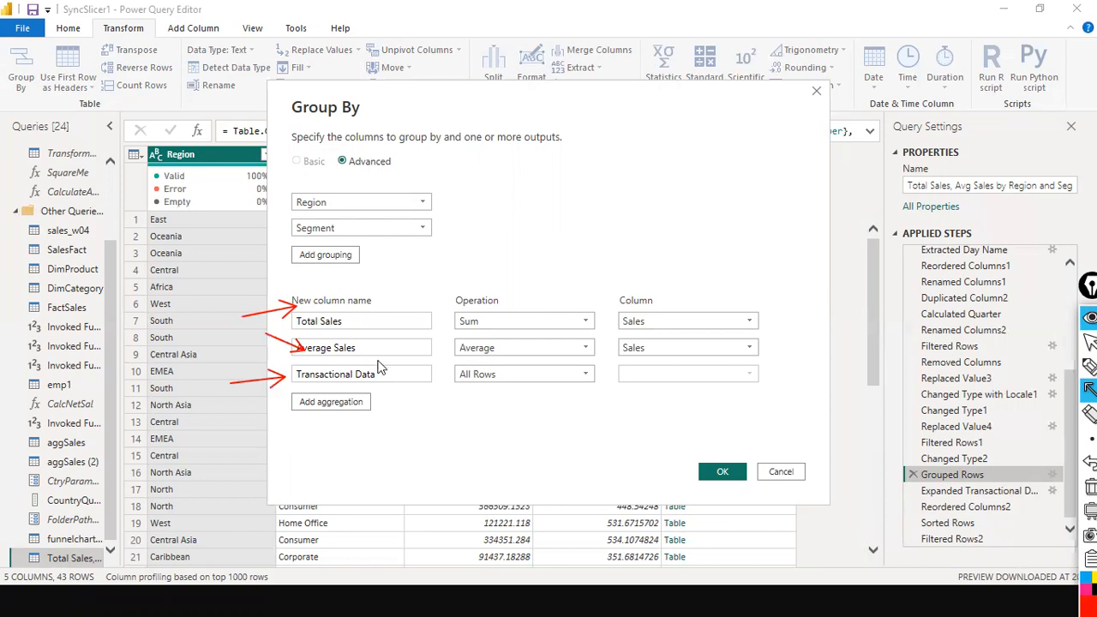
mouse_move(269, 176)
left_mouse_down()
mouse_move(388, 276)
mouse_move(458, 281)
left_mouse_up()
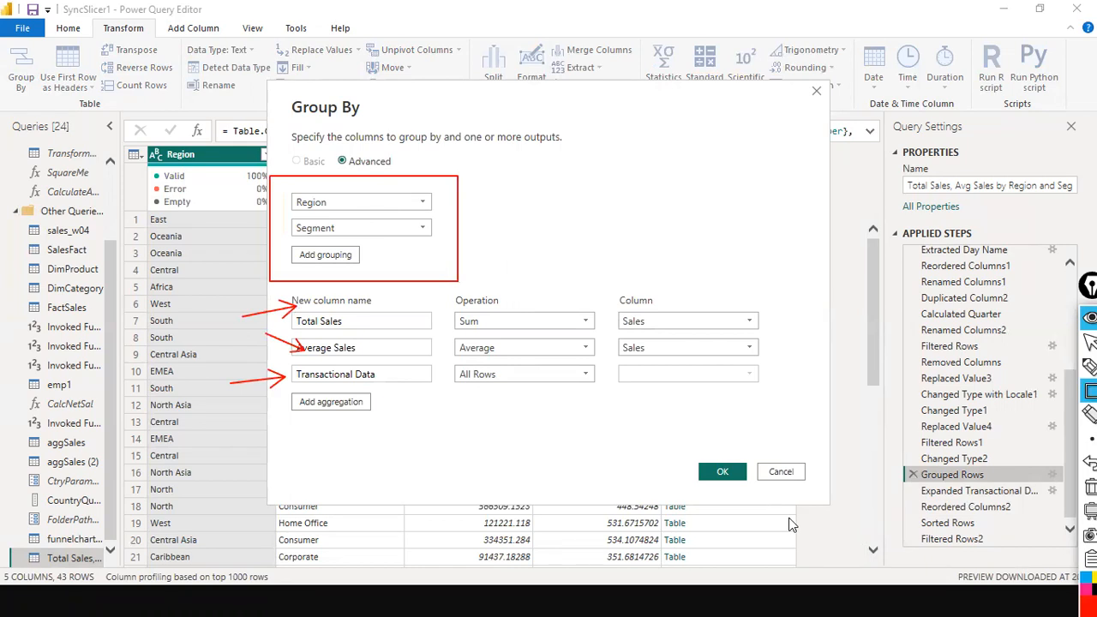
left_click(734, 477)
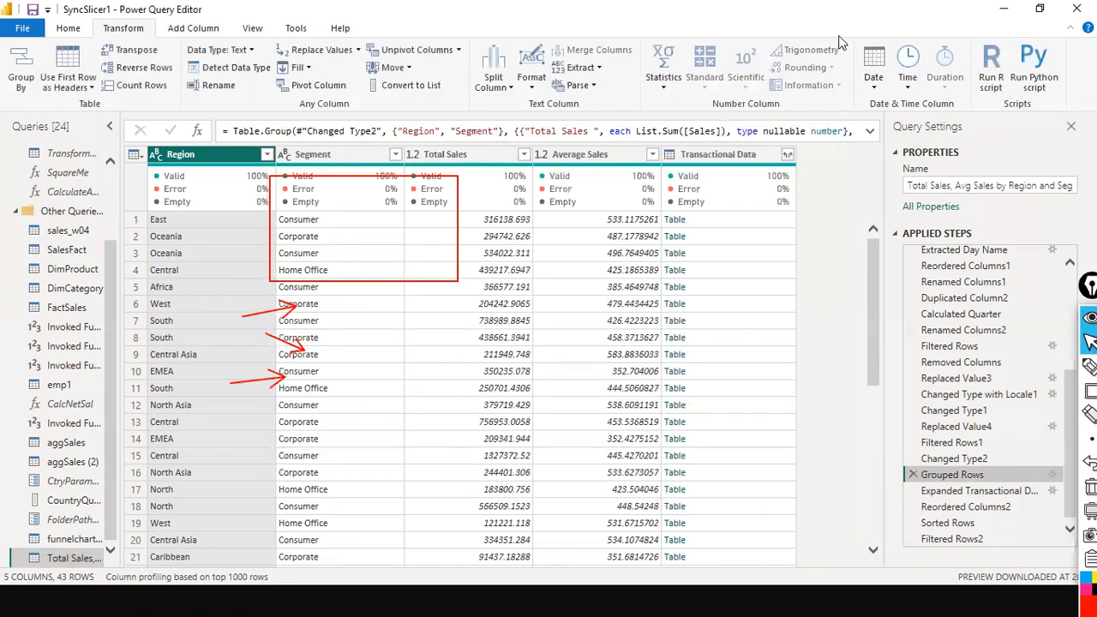